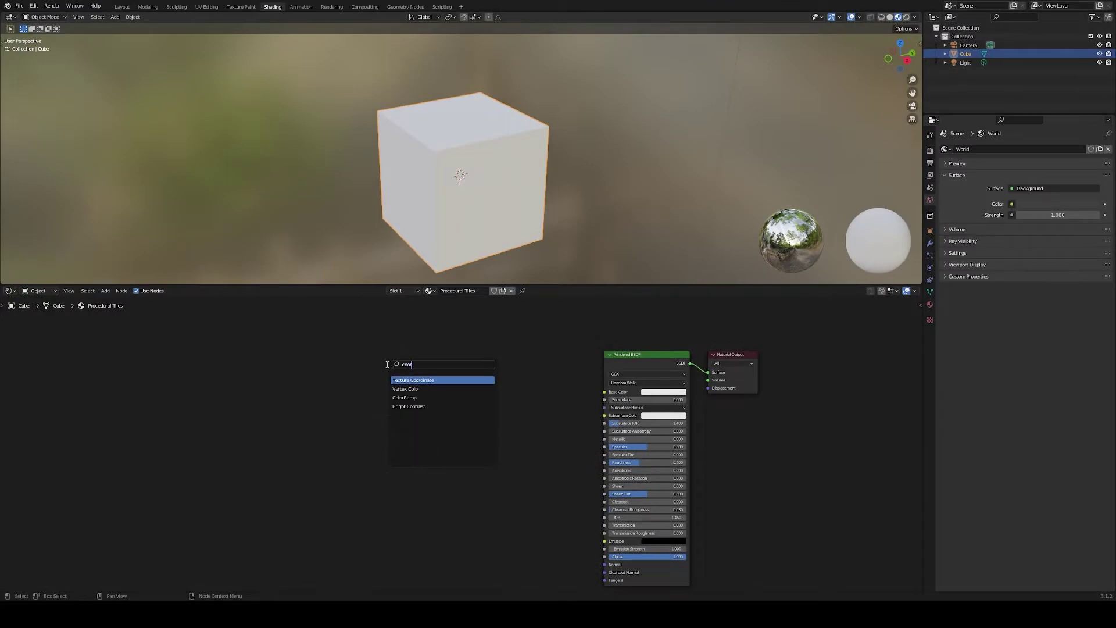
# Step: Add a Texture Coordinate node left of the Principled BSDF and preview its Generated output on the cube
pyautogui.press('Return')
pyautogui.click(281, 384)
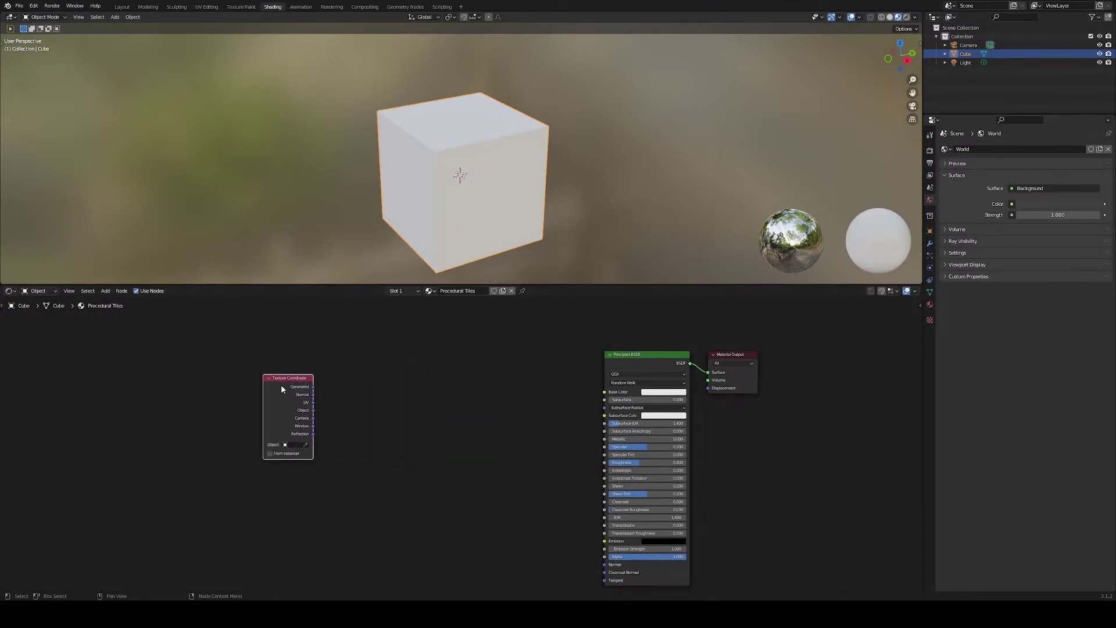
pyautogui.keyDown('ctrl'); pyautogui.keyDown('shift'); pyautogui.click(284, 393); pyautogui.keyUp('shift'); pyautogui.keyUp('ctrl')
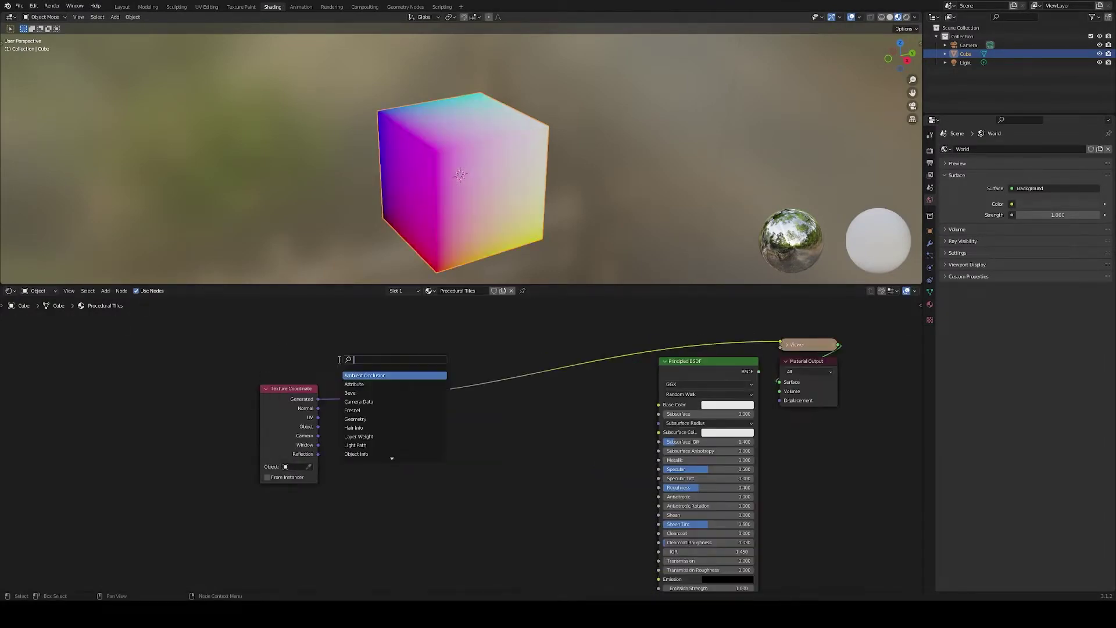
# Step: Insert a Separate XYZ node between the Generated output and the Viewer
pyautogui.write('sep')
pyautogui.click(371, 389)
pyautogui.click(371, 389)
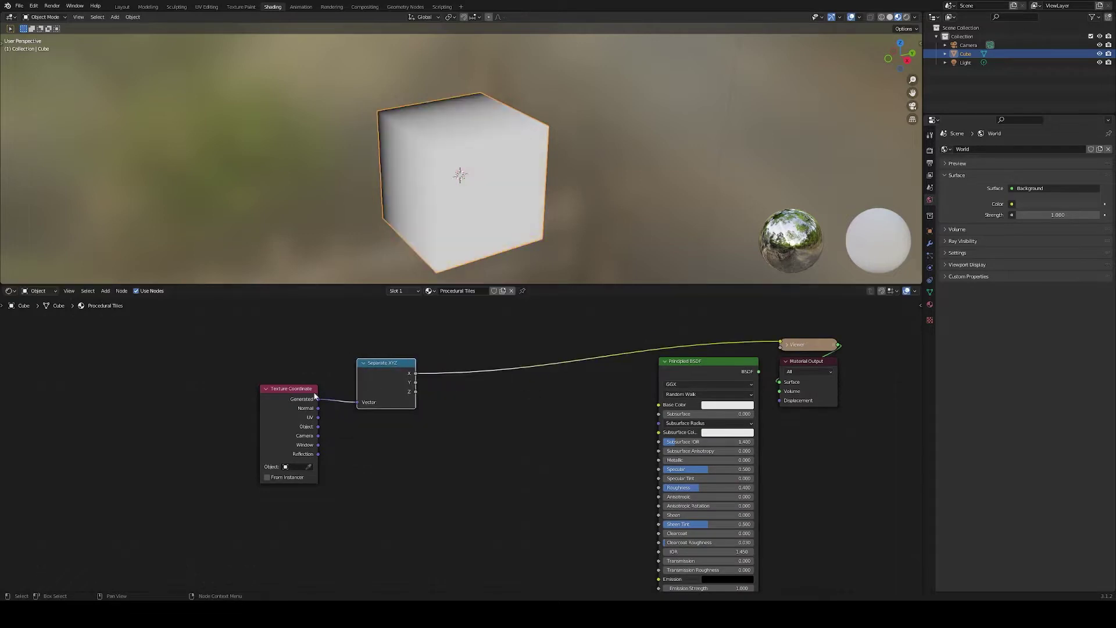
# Step: Insert a Math node after the Separate XYZ X output, set to Greater Than with a threshold of about 0.71
pyautogui.hotkey('shift', 'a')
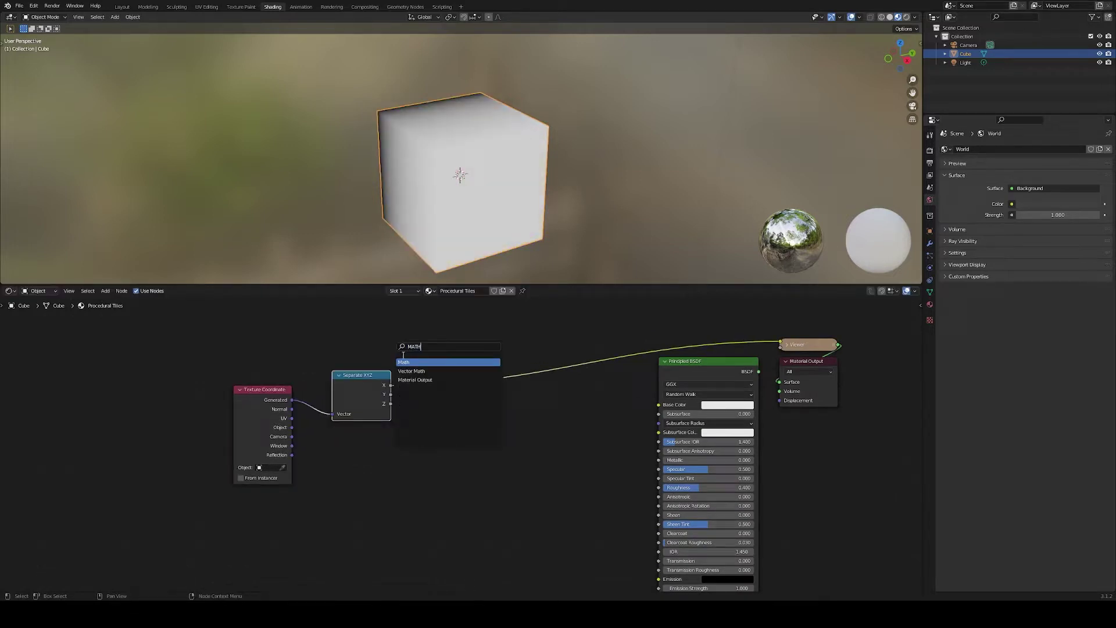
pyautogui.press('Return')
pyautogui.click(420, 356)
pyautogui.click(457, 373)
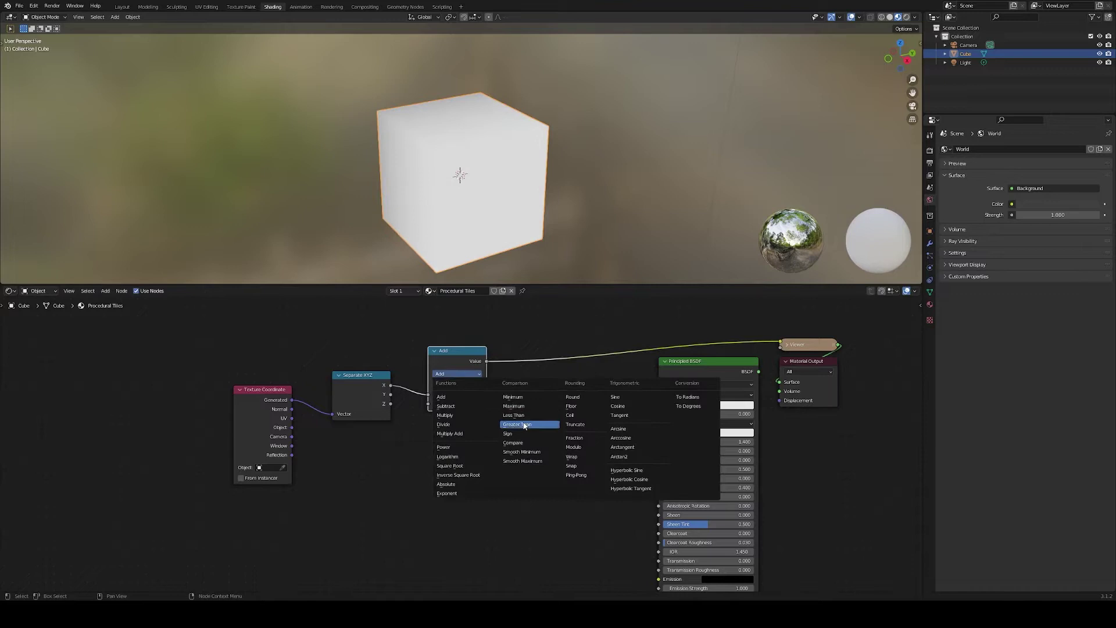
pyautogui.click(524, 425)
pyautogui.moveTo(457, 403); pyautogui.dragTo(470, 403)
# Step: Add a Noise Texture node above Separate XYZ and an RGB node above Texture Coordinate
pyautogui.moveTo(413, 365); pyautogui.dragTo(513, 431, button='middle')
pyautogui.hotkey('shift', 'a')
pyautogui.write('sNOIS')
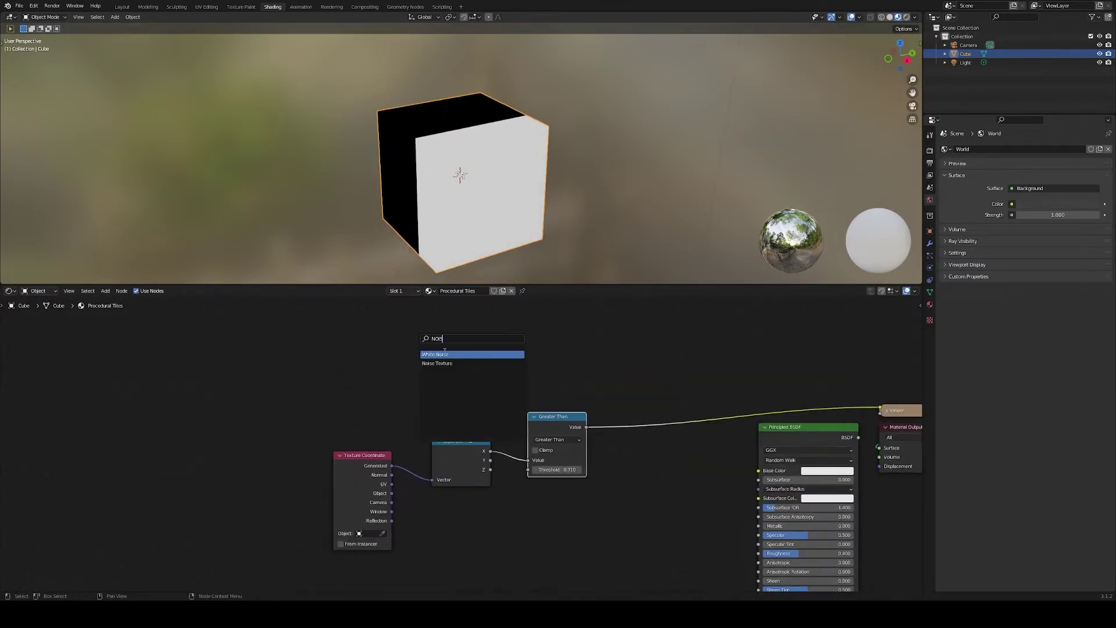
pyautogui.click(445, 354)
pyautogui.click(446, 349)
pyautogui.hotkey('shift', 'a')
pyautogui.write('rgb')
pyautogui.click(387, 346)
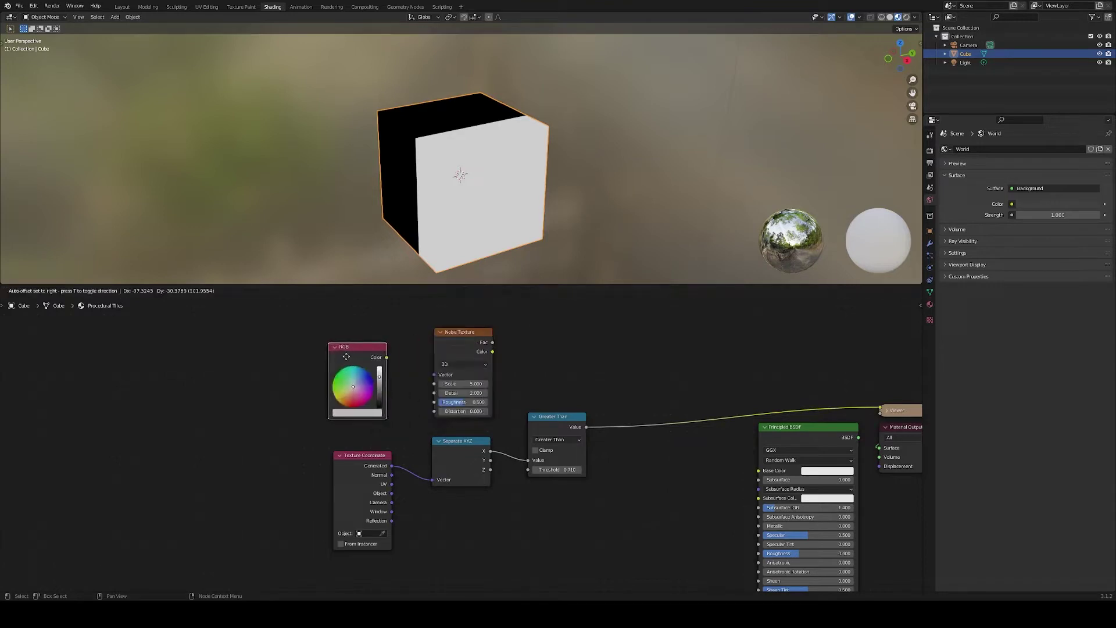
pyautogui.click(381, 363)
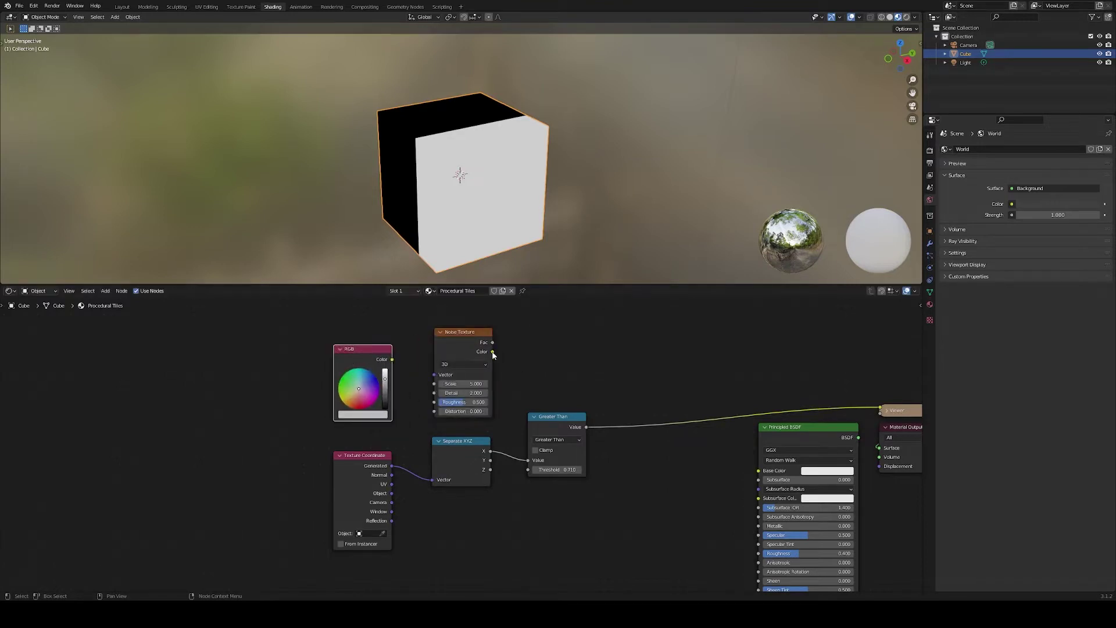
# Step: Connect the noise Fac to the Greater Than threshold and drive the noise Vector with the RGB color set to blue
pyautogui.moveTo(491, 342); pyautogui.dragTo(527, 470)
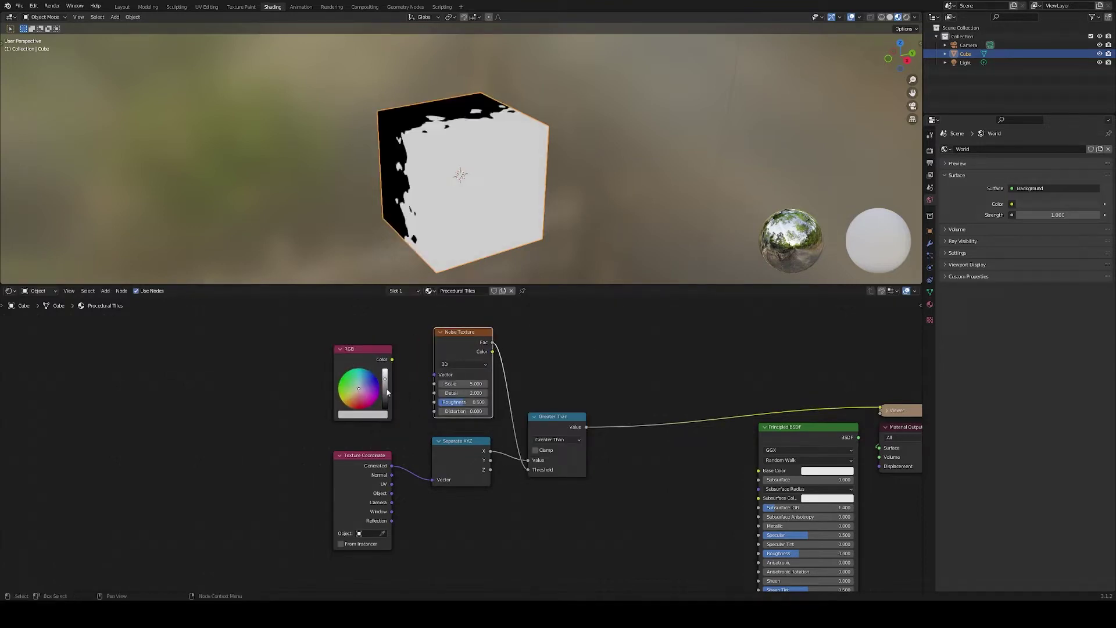
pyautogui.moveTo(392, 359); pyautogui.dragTo(436, 375)
pyautogui.moveTo(360, 388); pyautogui.dragTo(371, 380)
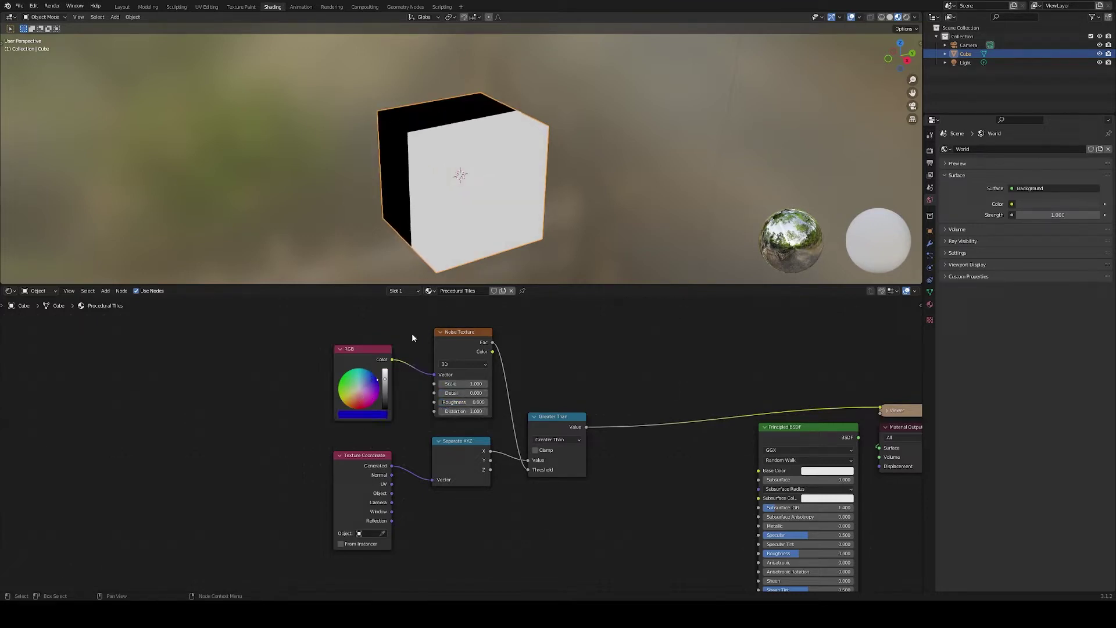
# Step: Insert a Float Curve between the noise Fac and the threshold, raising its start to about 0.28 and lowering its end to about 0.7
pyautogui.hotkey('shift', 'a')
pyautogui.click(412, 334)
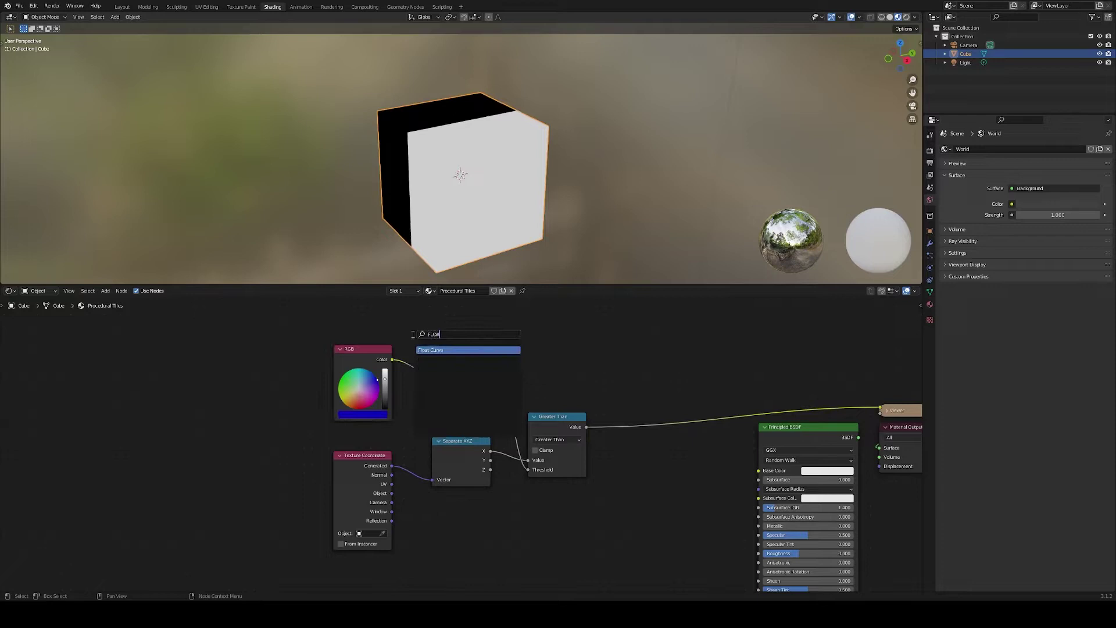
pyautogui.press('Return')
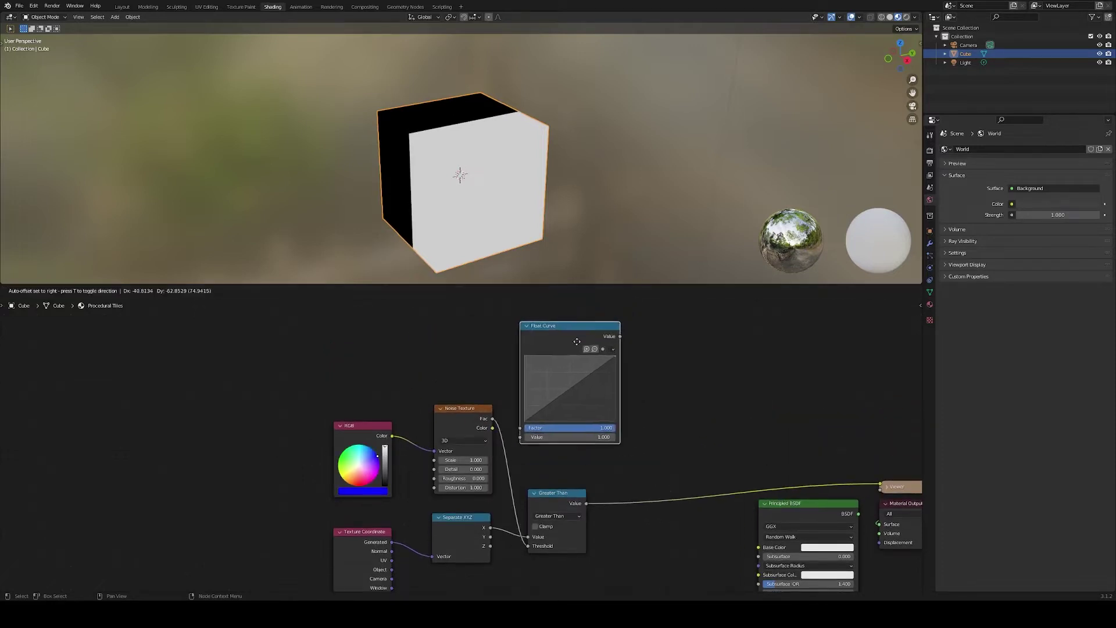
pyautogui.click(585, 366)
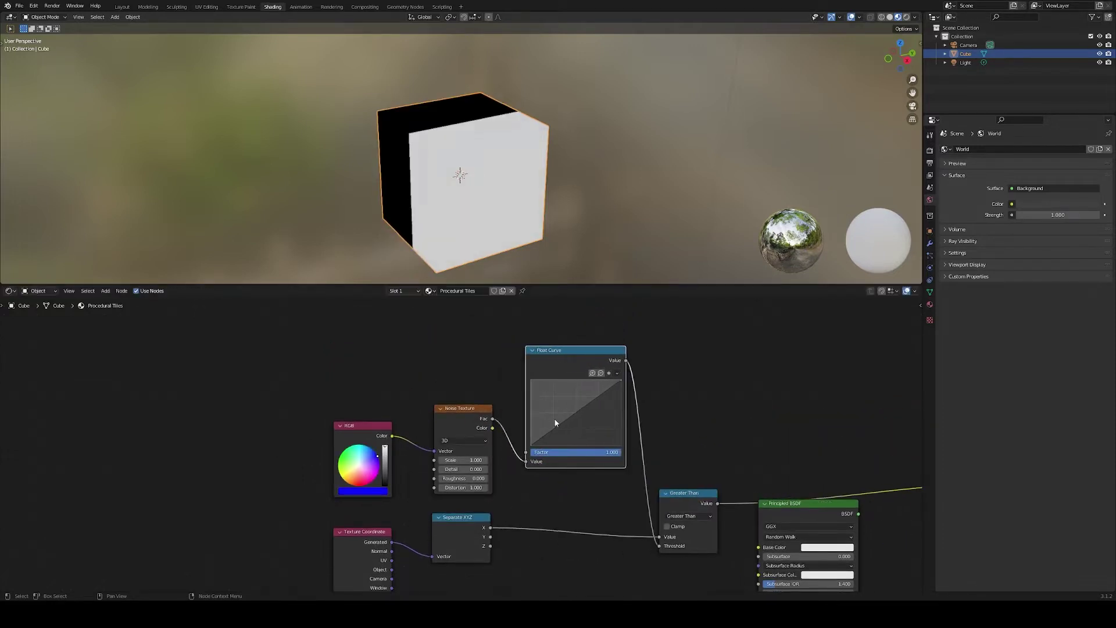
pyautogui.moveTo(530, 445); pyautogui.dragTo(531, 426)
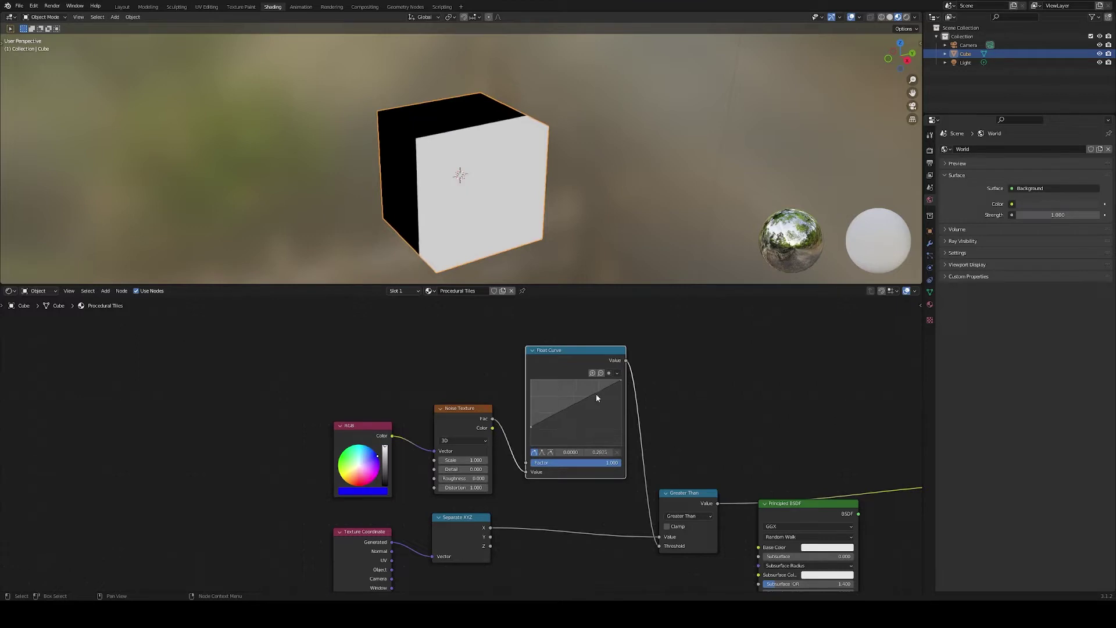
pyautogui.moveTo(621, 398); pyautogui.dragTo(621, 401)
# Step: Add a Combine HSV node to the left of the RGB node
pyautogui.scroll(1, 317, 384)
pyautogui.moveTo(317, 383); pyautogui.dragTo(501, 372, button='middle')
pyautogui.hotkey('shift', 'a')
pyautogui.click(498, 367)
pyautogui.write('combi')
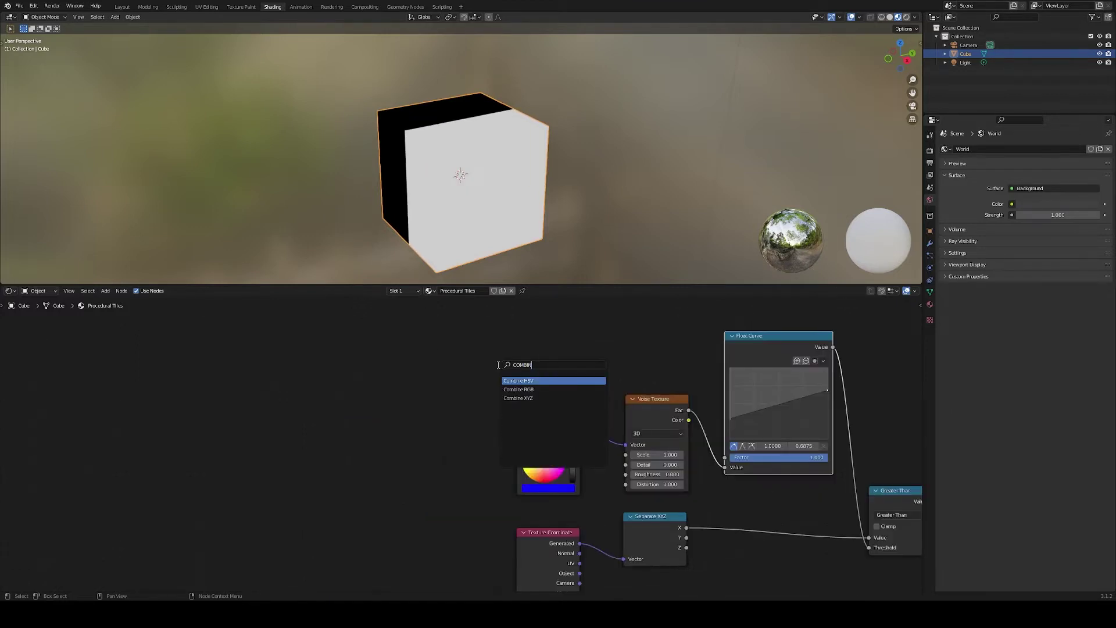
pyautogui.press('Return')
pyautogui.click(430, 435)
# Step: Set Combine HSV saturation and value to 1, drive its hue with a frame-based expression, and preview it during animation playback
pyautogui.moveTo(447, 444); pyautogui.dragTo(472, 464)
pyautogui.click(448, 442)
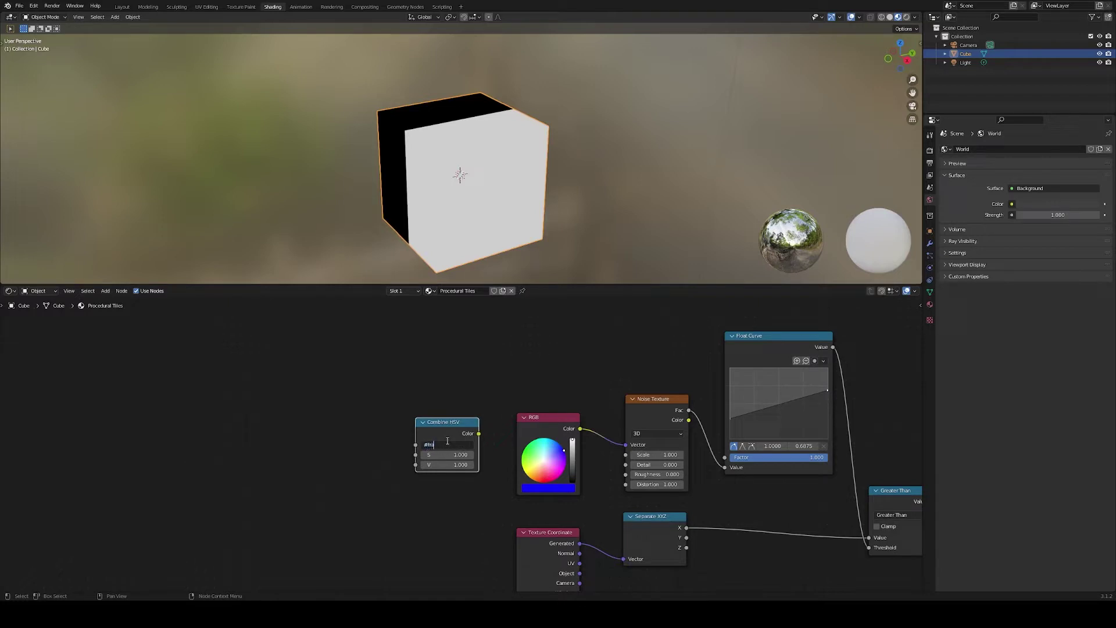
pyautogui.keyDown('ctrl'); pyautogui.keyDown('shift'); pyautogui.click(470, 435); pyautogui.keyUp('shift'); pyautogui.keyUp('ctrl')
pyautogui.press('space')
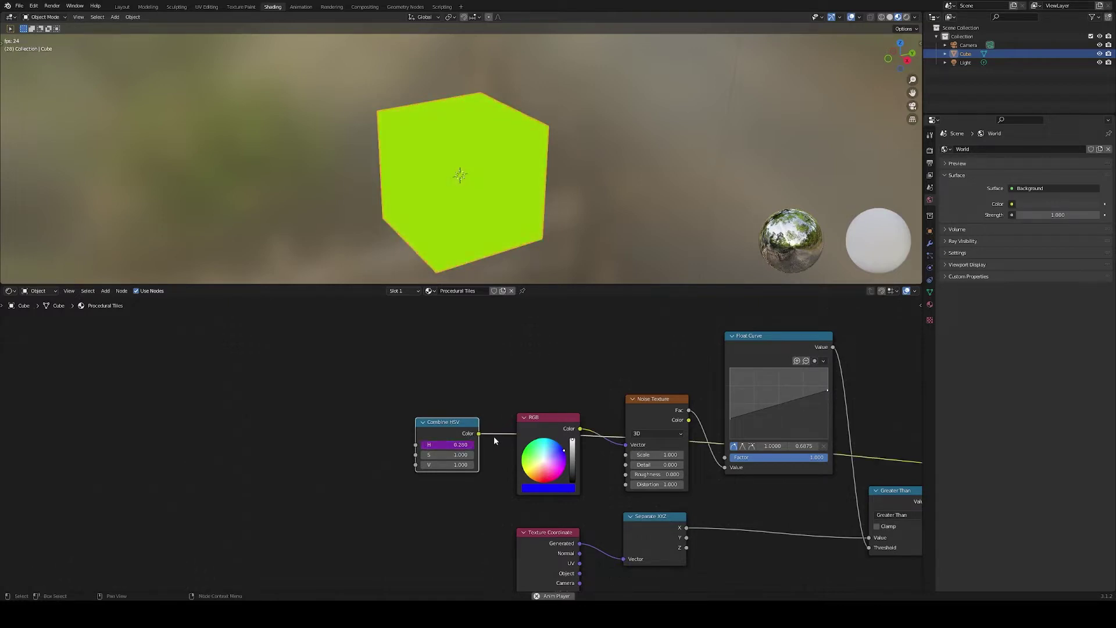
# Step: Feed Combine HSV into the noise Vector, preview the Greater Than result in playback, and delete the RGB node
pyautogui.moveTo(479, 434); pyautogui.dragTo(633, 446)
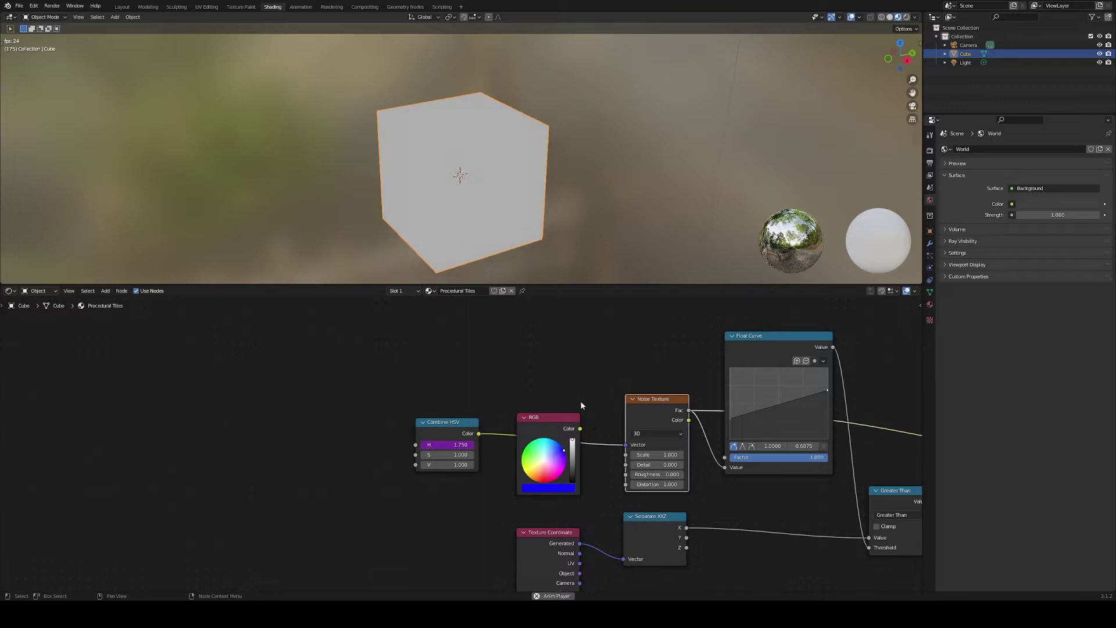
pyautogui.scroll(-2, 580, 399)
pyautogui.keyDown('ctrl'); pyautogui.keyDown('shift'); pyautogui.click(724, 465); pyautogui.keyUp('shift'); pyautogui.keyUp('ctrl')
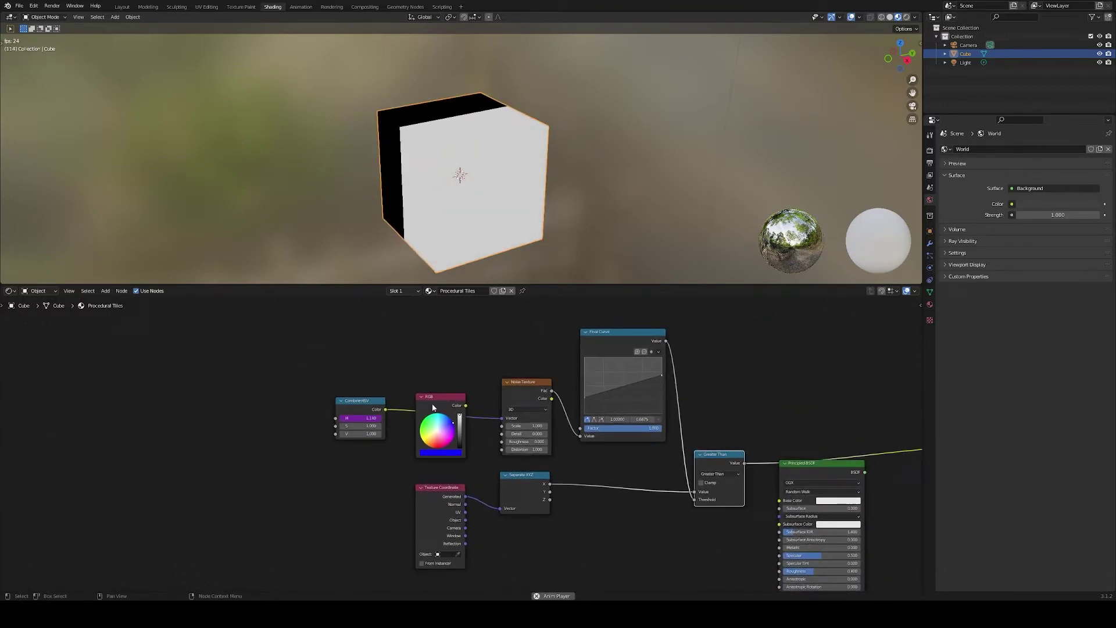
pyautogui.hotkey('ctrl', 'x')
pyautogui.press('space')
# Step: Add a MixRGB node and connect the Greater Than value to its Fac input
pyautogui.scroll(-2, 713, 382)
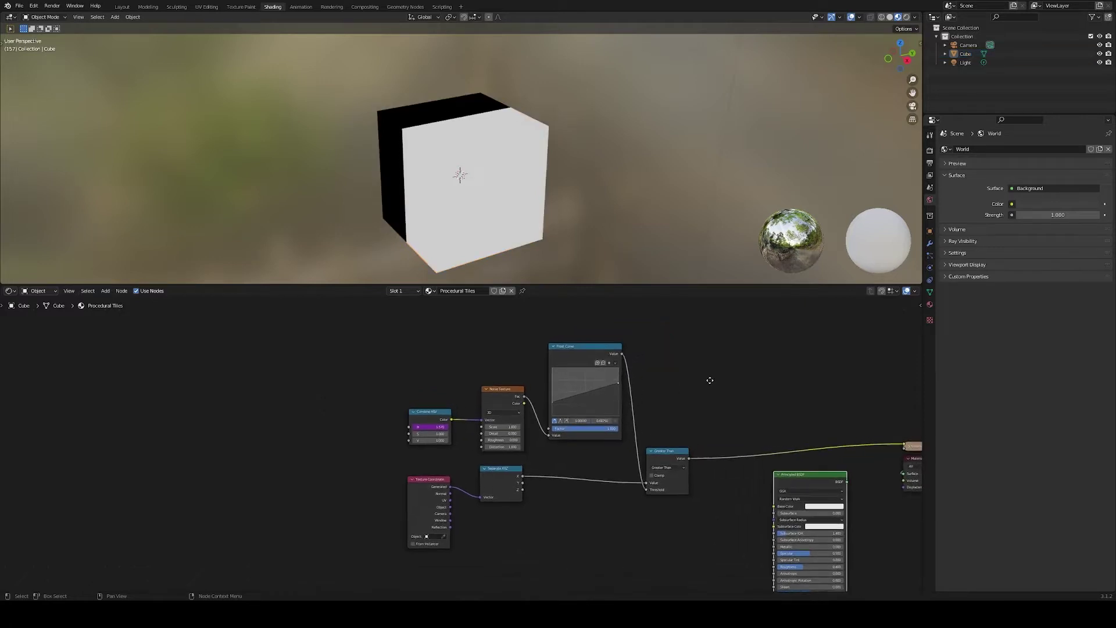
pyautogui.hotkey('shift', 'a')
pyautogui.write('mix')
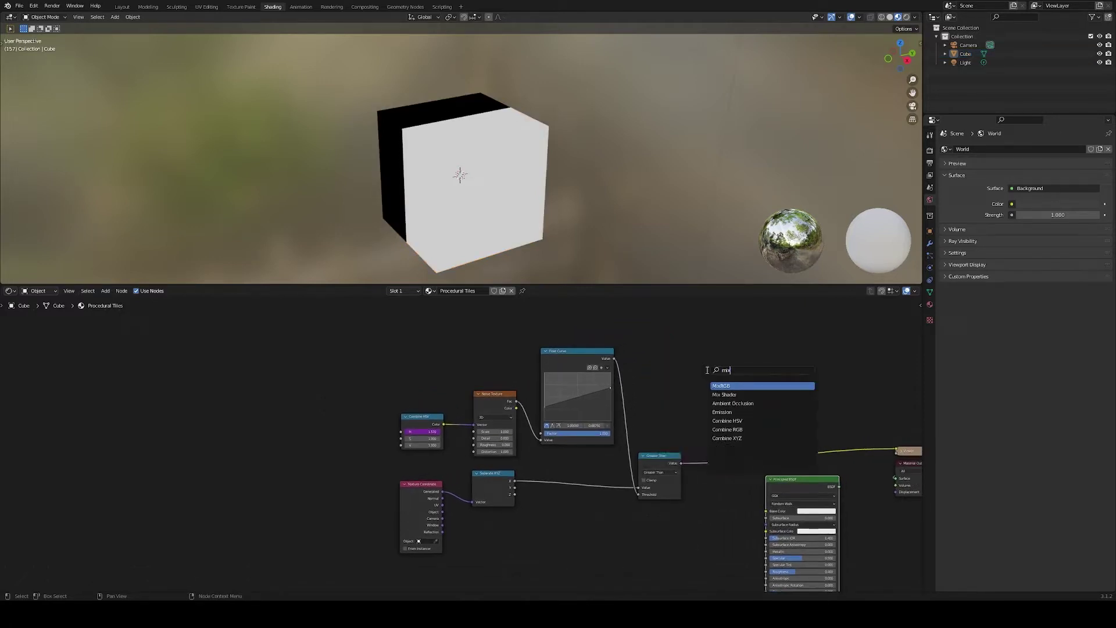
pyautogui.click(724, 383)
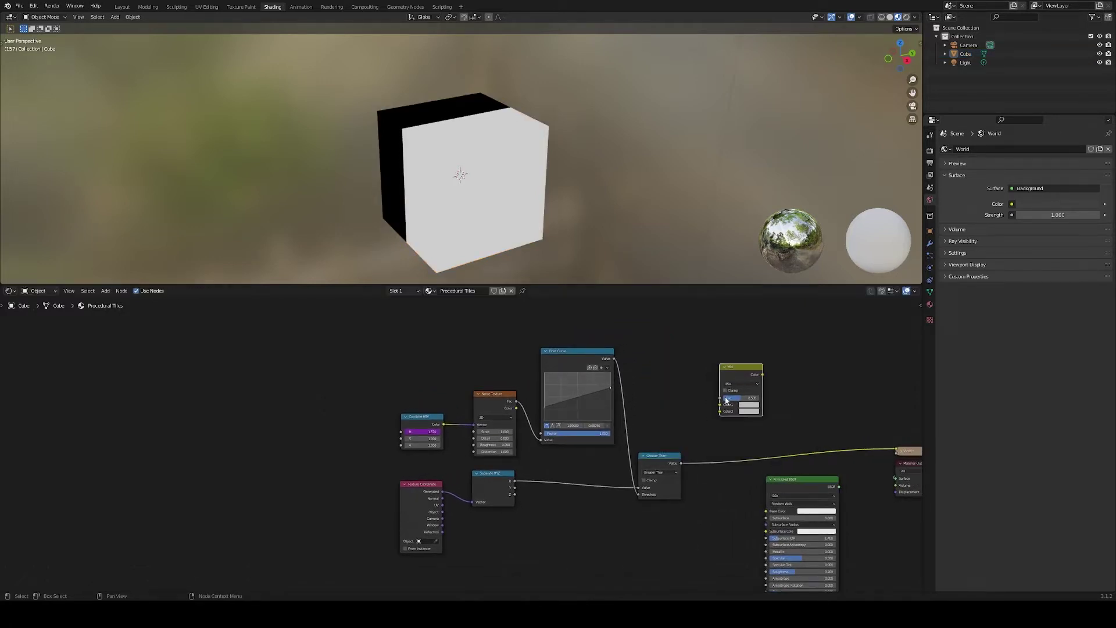
pyautogui.moveTo(680, 462); pyautogui.dragTo(736, 364)
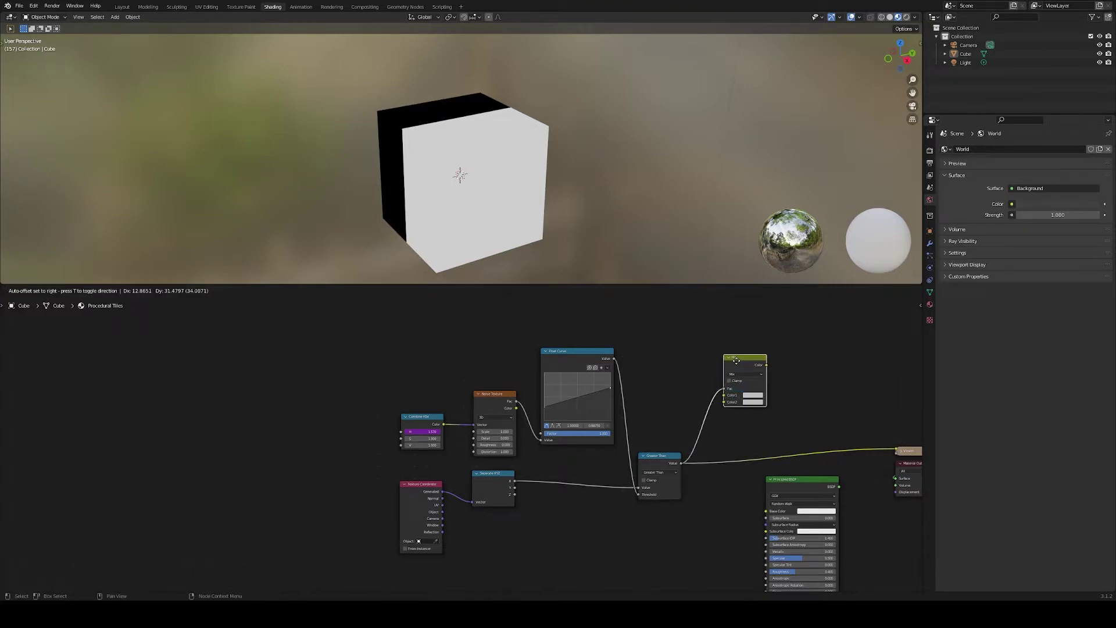
# Step: Connect the noise Color output to the Mix node's Color1 and, through a new Invert node, to its Color2
pyautogui.keyDown('ctrl'); pyautogui.keyDown('shift'); pyautogui.click(507, 407); pyautogui.keyUp('shift'); pyautogui.keyUp('ctrl')
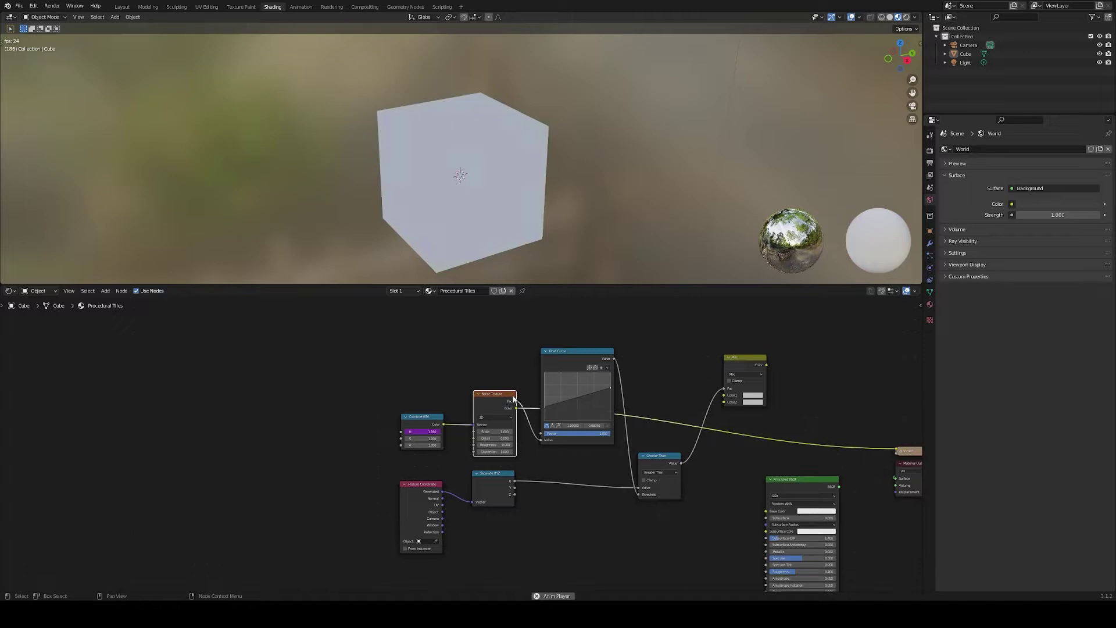
pyautogui.moveTo(515, 408); pyautogui.dragTo(736, 393)
pyautogui.hotkey('shift', 'a')
pyautogui.press('s')
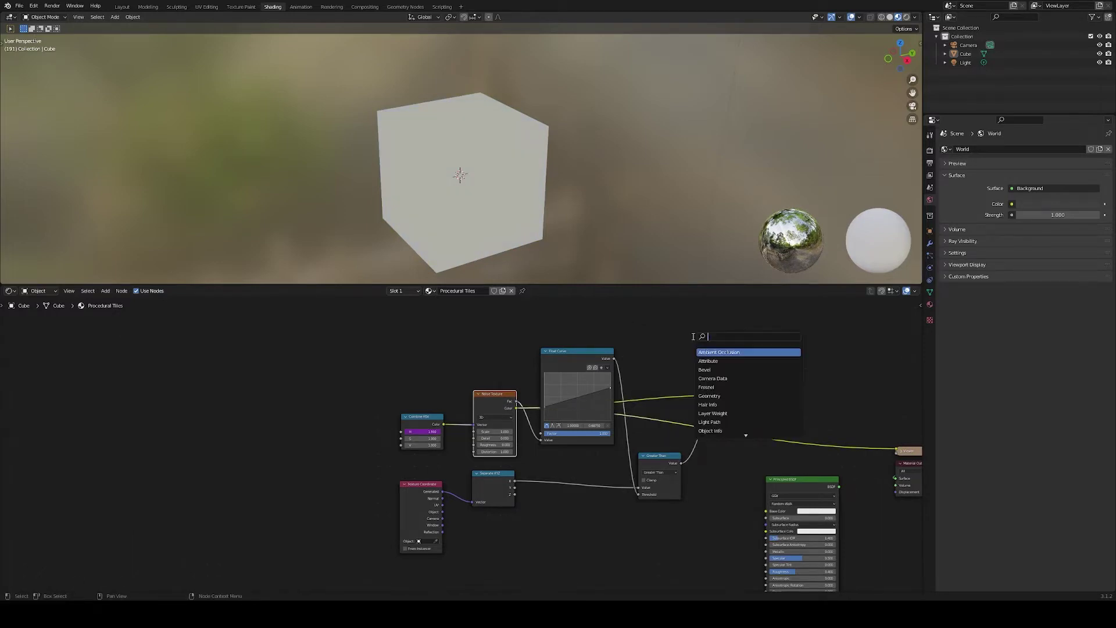
pyautogui.press('Return')
pyautogui.click(660, 360)
pyautogui.moveTo(516, 408); pyautogui.dragTo(638, 378)
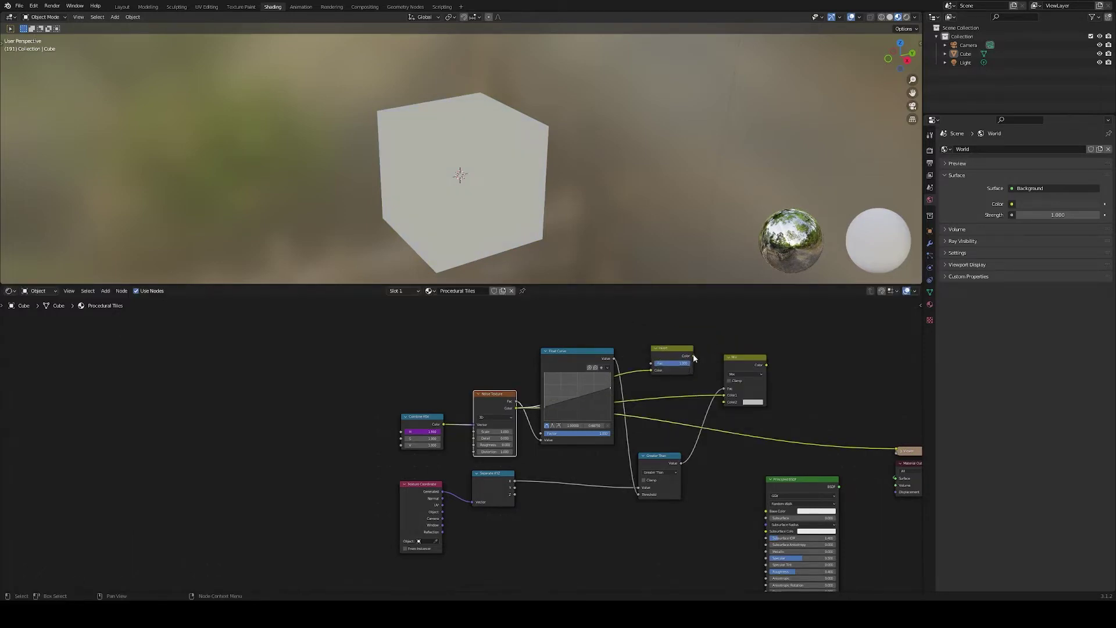
pyautogui.moveTo(679, 348); pyautogui.dragTo(690, 382)
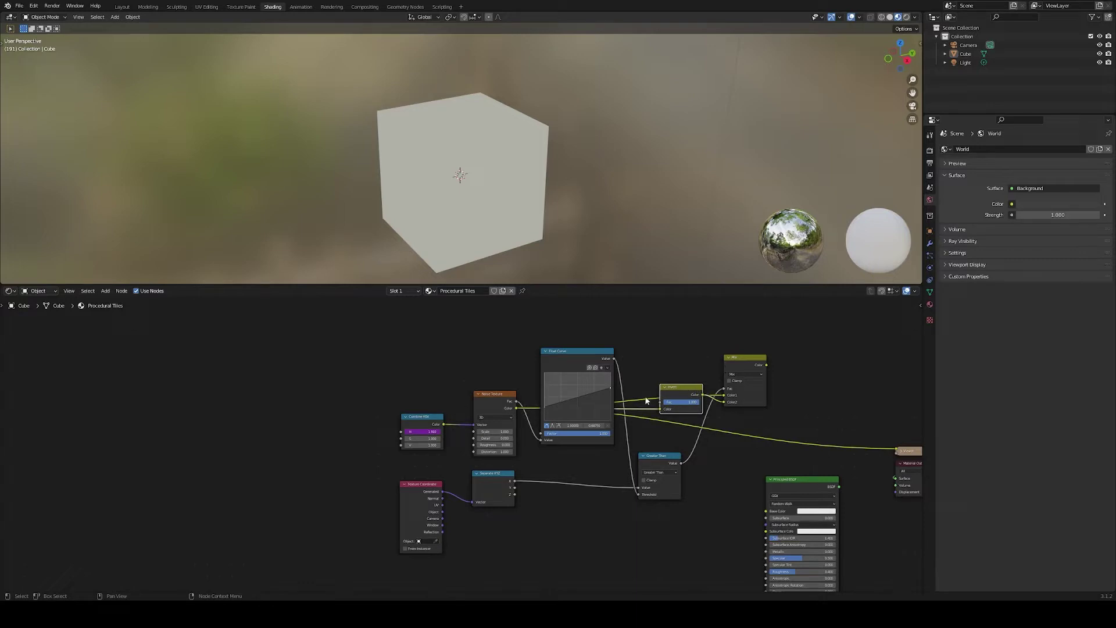
# Step: Tidy the Noise Texture and collapsed Invert nodes, and preview the Mix output while playing the animation
pyautogui.moveTo(494, 395); pyautogui.dragTo(490, 386)
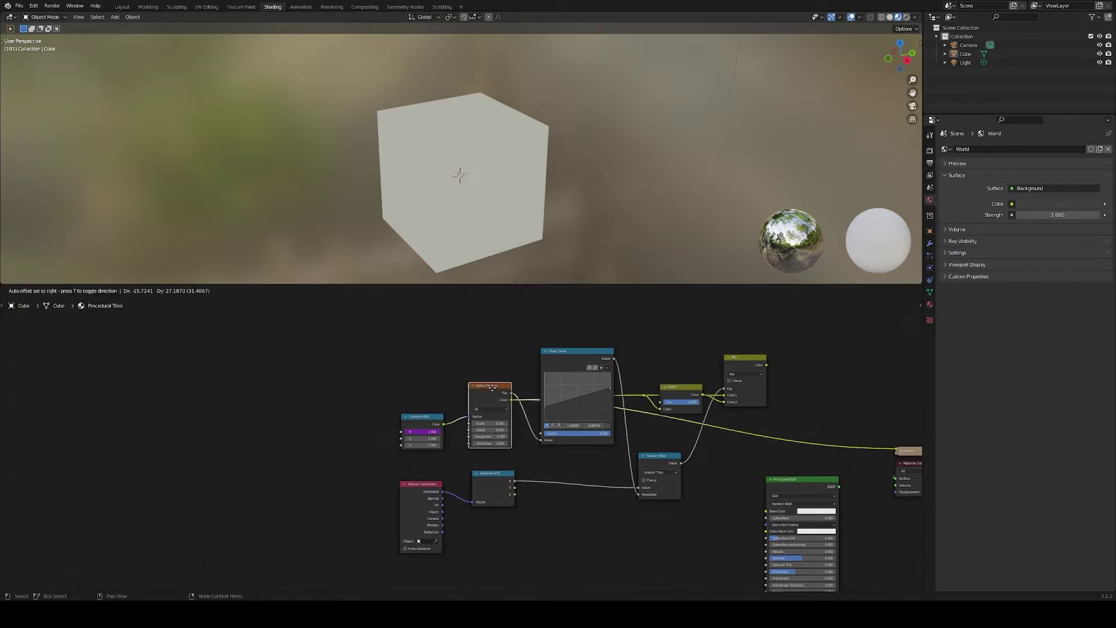
pyautogui.keyDown('ctrl'); pyautogui.keyDown('shift'); pyautogui.click(756, 370); pyautogui.keyUp('shift'); pyautogui.keyUp('ctrl')
pyautogui.moveTo(682, 387); pyautogui.dragTo(685, 403)
pyautogui.click(665, 399)
pyautogui.click(685, 402)
pyautogui.press('space')
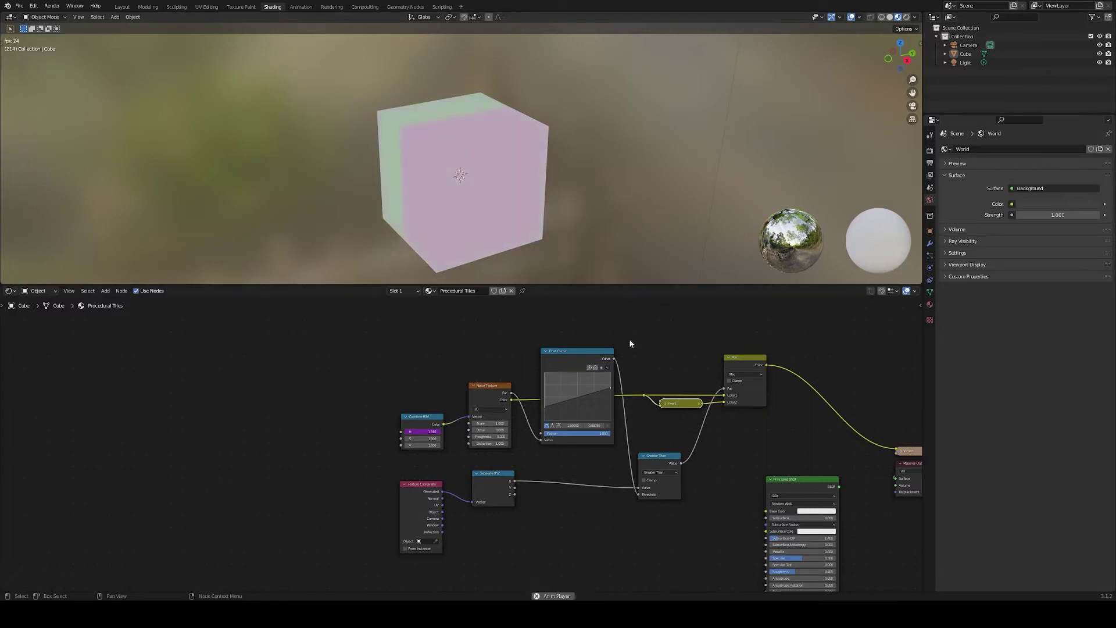
# Step: Add reroute points to the Greater Than to Mix link and the Float Curve to threshold link, routing them neatly
pyautogui.scroll(-1, 630, 361)
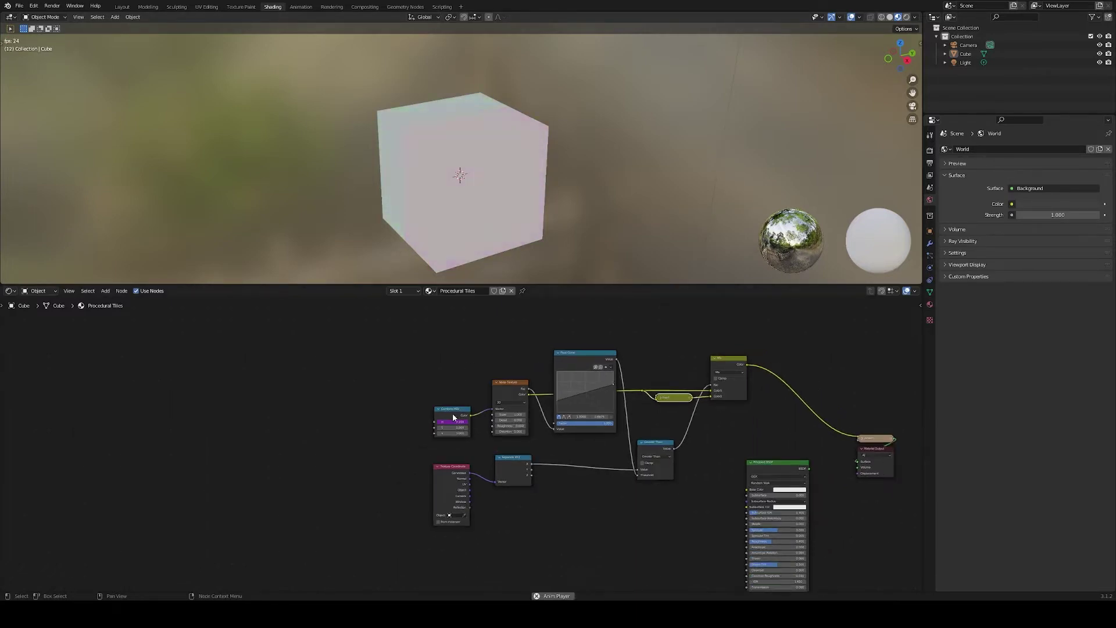
pyautogui.moveTo(455, 413); pyautogui.dragTo(456, 405)
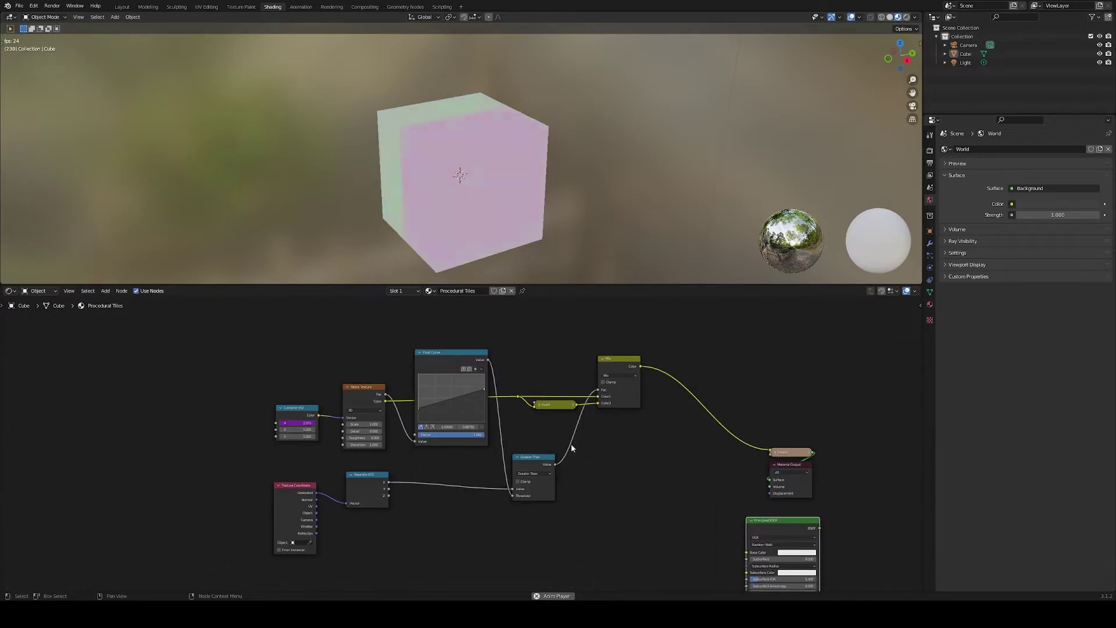
pyautogui.keyDown('shift'); pyautogui.moveTo(563, 445); pyautogui.dragTo(578, 447, button='right'); pyautogui.keyUp('shift')
pyautogui.press('g')
pyautogui.click(574, 464)
pyautogui.keyDown('shift'); pyautogui.moveTo(499, 468); pyautogui.dragTo(516, 466, button='right'); pyautogui.keyUp('shift')
pyautogui.press('g')
# Step: Move Texture Coordinate and Separate XYZ lower and add reroute points on the X link to Greater Than
pyautogui.moveTo(231, 571); pyautogui.dragTo(514, 338)
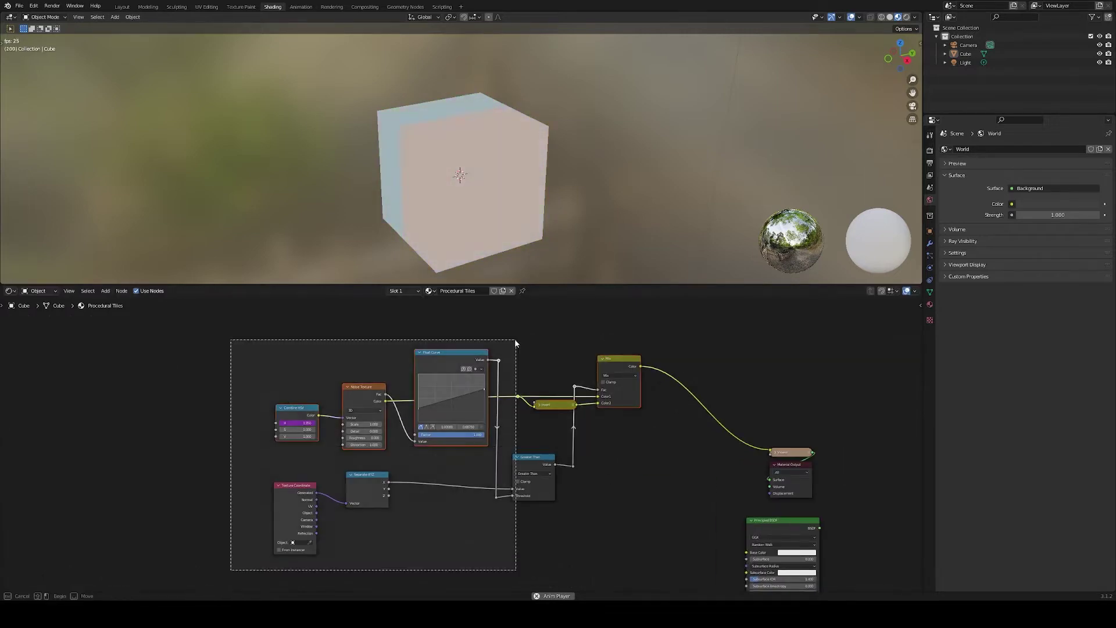
pyautogui.click(487, 374)
pyautogui.scroll(-3, 488, 374)
pyautogui.moveTo(368, 494); pyautogui.dragTo(397, 518)
pyautogui.keyDown('shift'); pyautogui.moveTo(474, 491); pyautogui.dragTo(491, 465, button='right'); pyautogui.keyUp('shift')
pyautogui.press('g')
pyautogui.click(490, 475)
# Step: Frame the noise, curve, comparison and mix nodes under the label "Random Cut" and reposition the Float Curve inside
pyautogui.moveTo(342, 335); pyautogui.dragTo(621, 491)
pyautogui.hotkey('ctrl', 'j')
pyautogui.press('n')
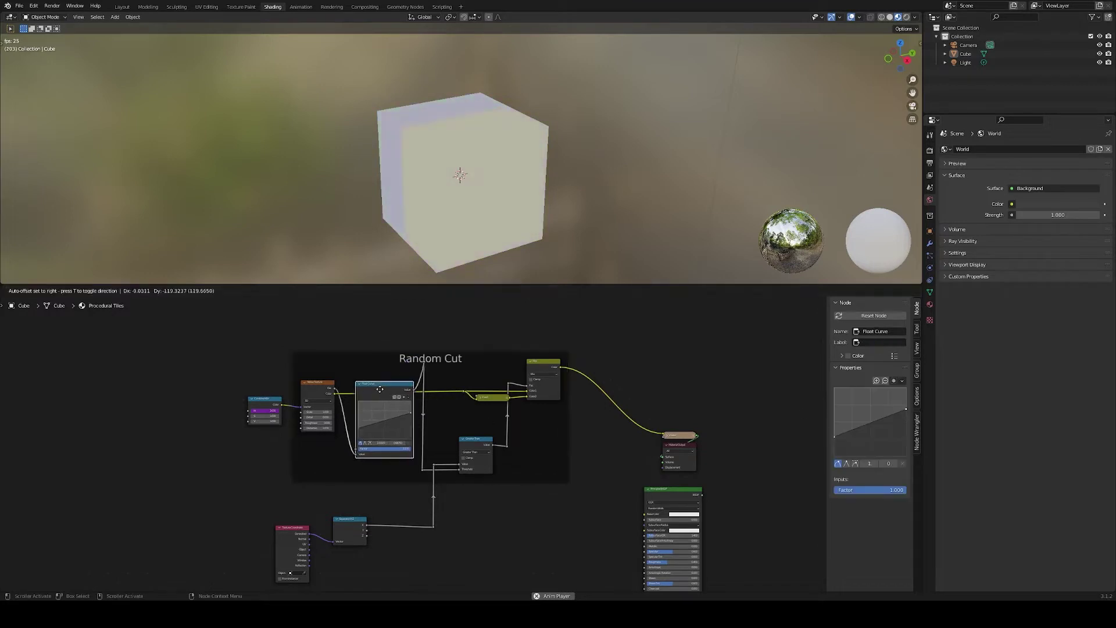
pyautogui.click(419, 394)
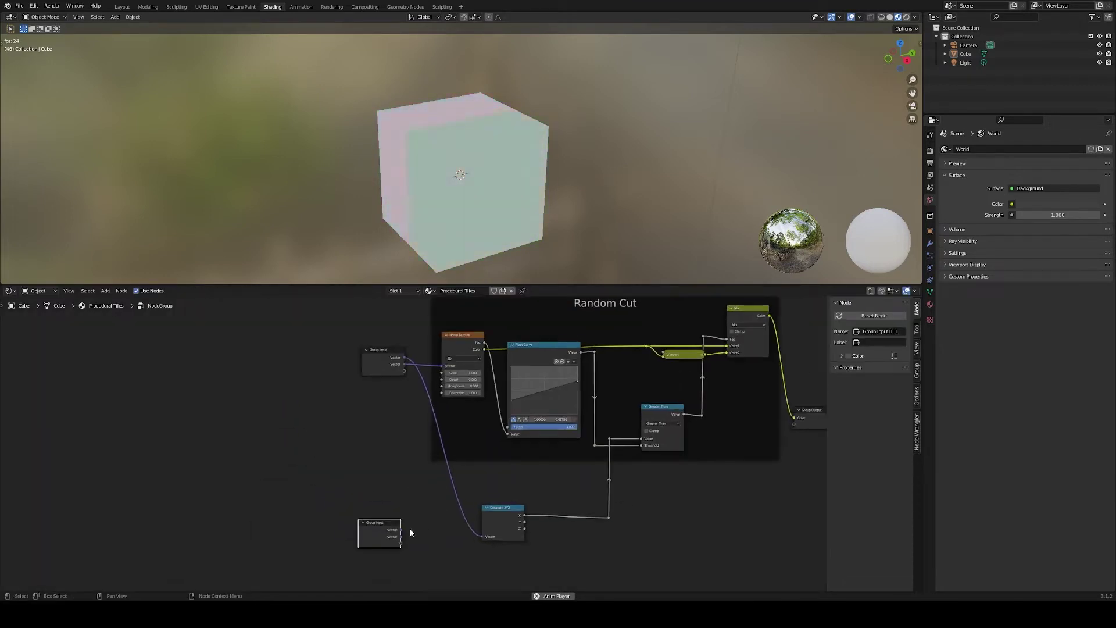
# Step: Chain a duplicate of the node group after the first, link Generated between them, and preview the second group
pyautogui.click(916, 370)
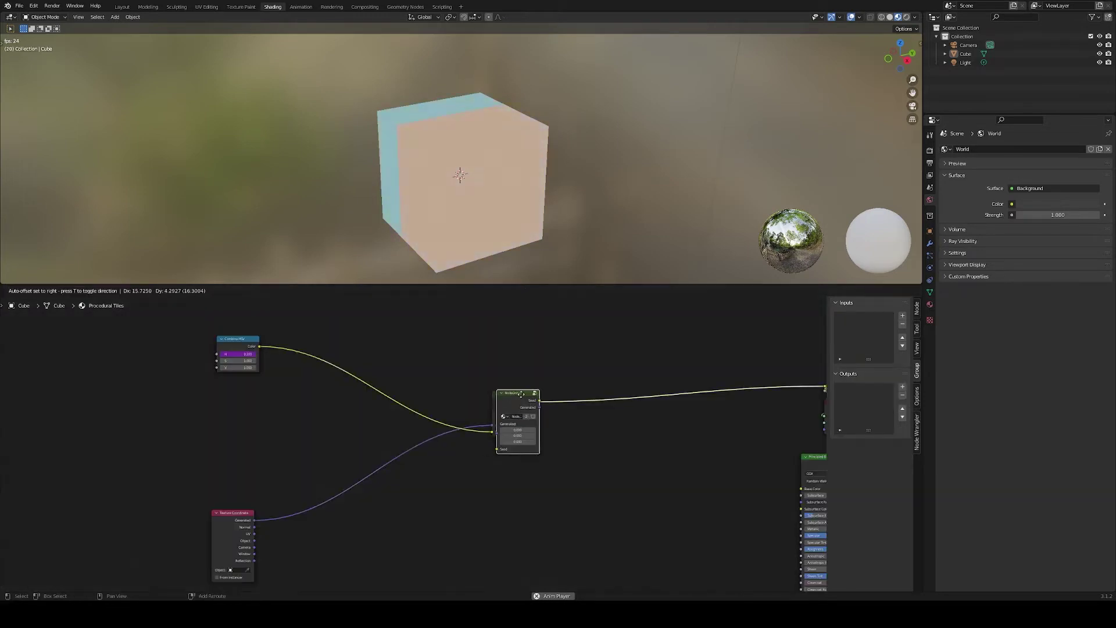
pyautogui.keyDown('ctrl'); pyautogui.keyDown('shift'); pyautogui.click(574, 399); pyautogui.keyUp('shift'); pyautogui.keyUp('ctrl')
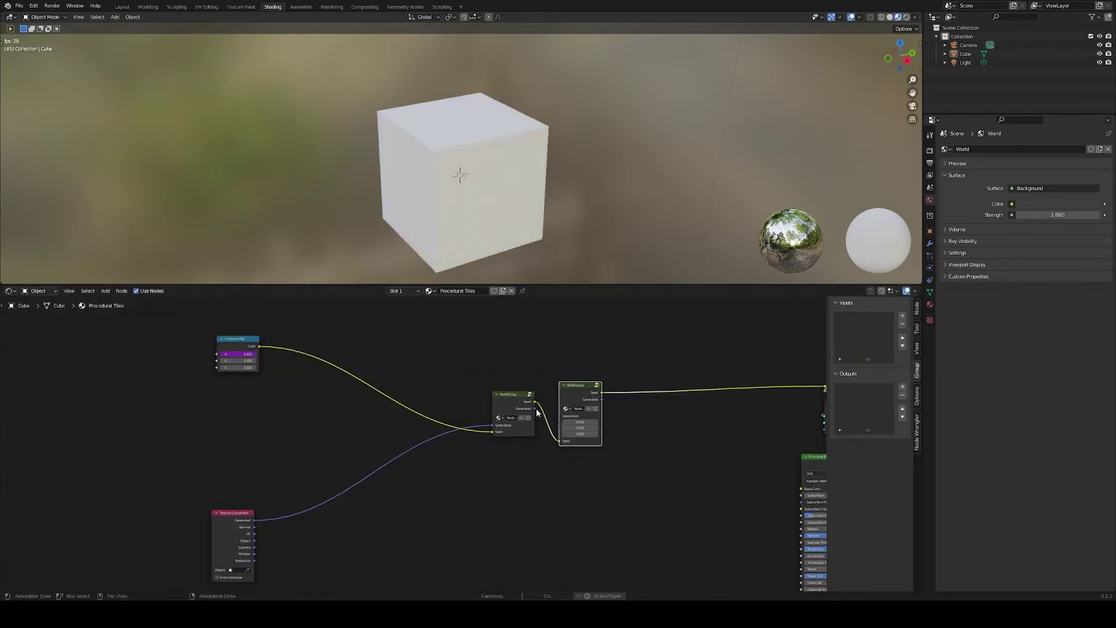
pyautogui.moveTo(535, 409); pyautogui.dragTo(565, 423)
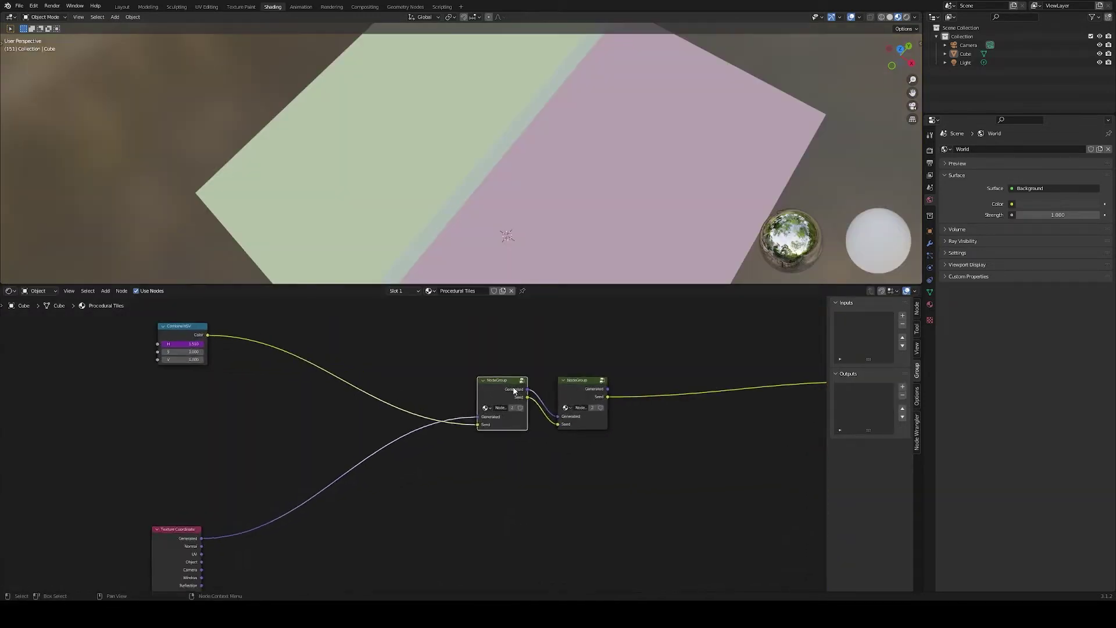
# Step: Chain a third copy of the node group with Generated and Seed connected, and play the animation to check it
pyautogui.moveTo(581, 396); pyautogui.dragTo(646, 425)
pyautogui.moveTo(650, 386); pyautogui.dragTo(650, 388)
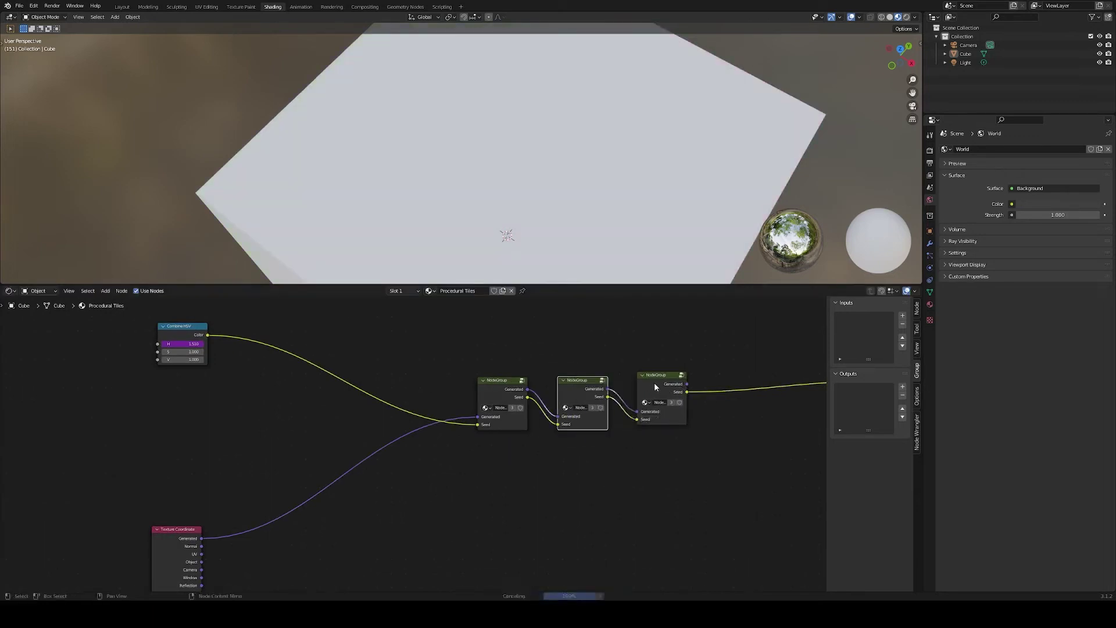
pyautogui.press('space')
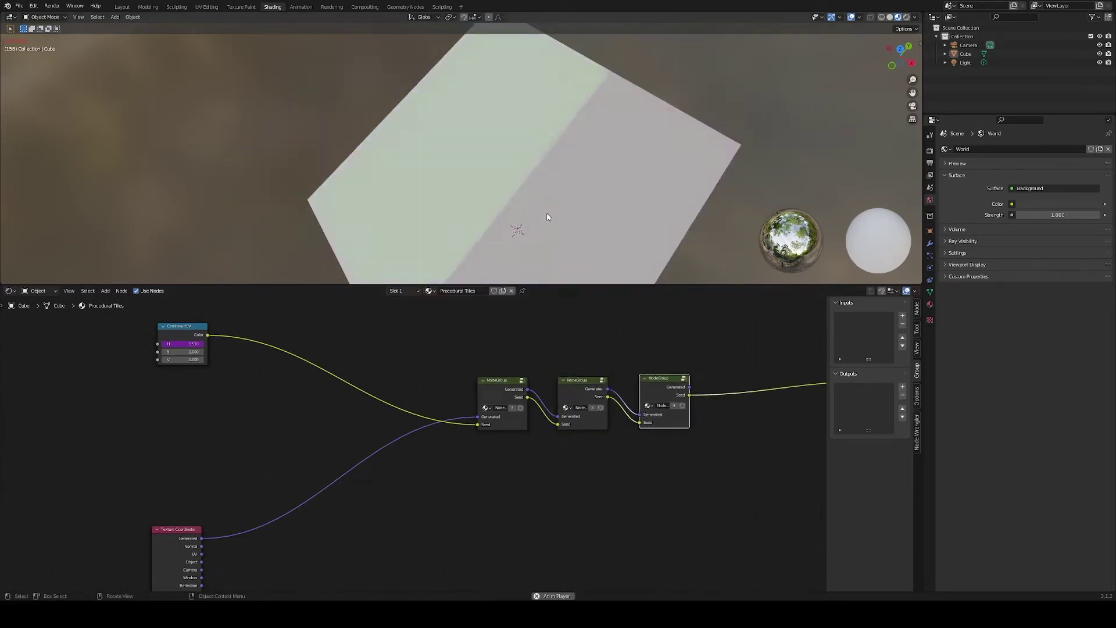
pyautogui.press('space')
pyautogui.click(543, 349)
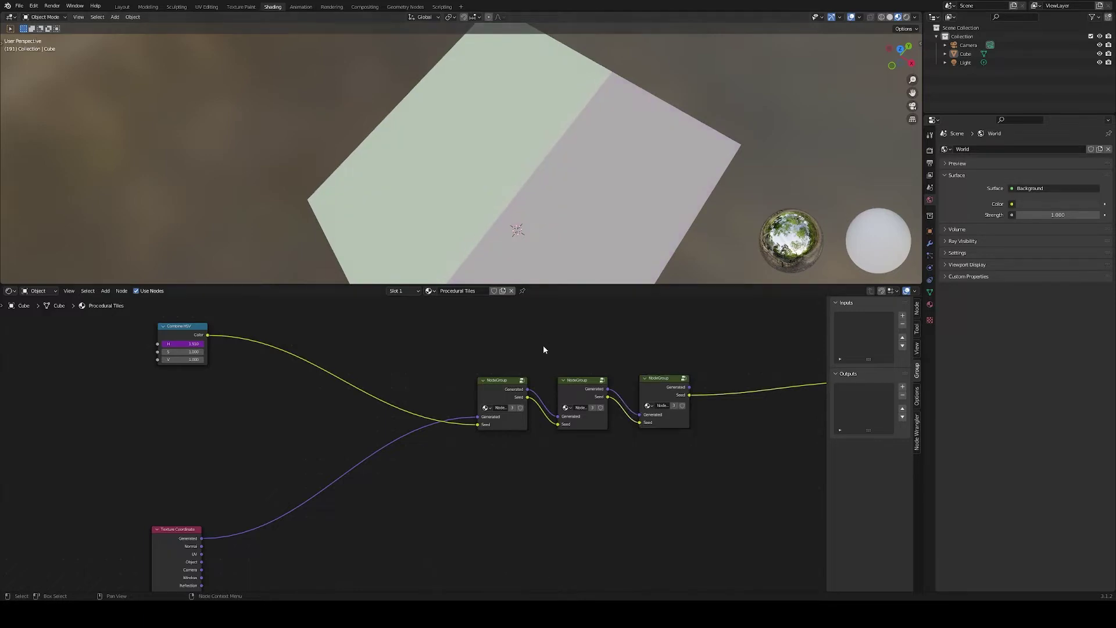
# Step: Inside the node group, add a Float input and a Float output, both named Iteration
pyautogui.press('Tab')
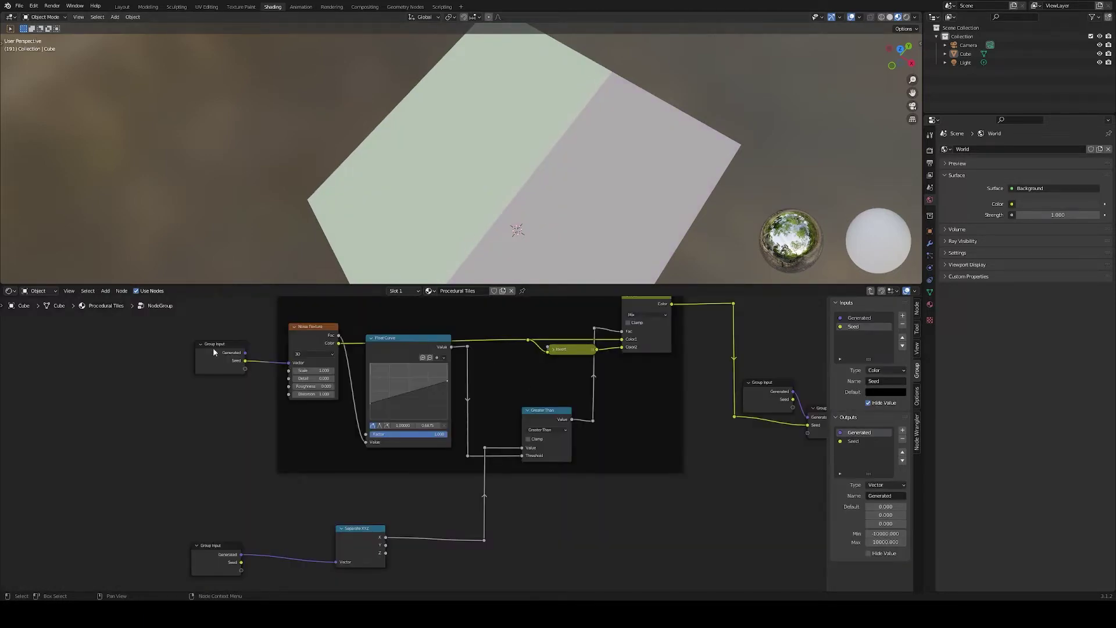
pyautogui.click(902, 315)
pyautogui.click(886, 370)
pyautogui.click(884, 400)
pyautogui.click(902, 449)
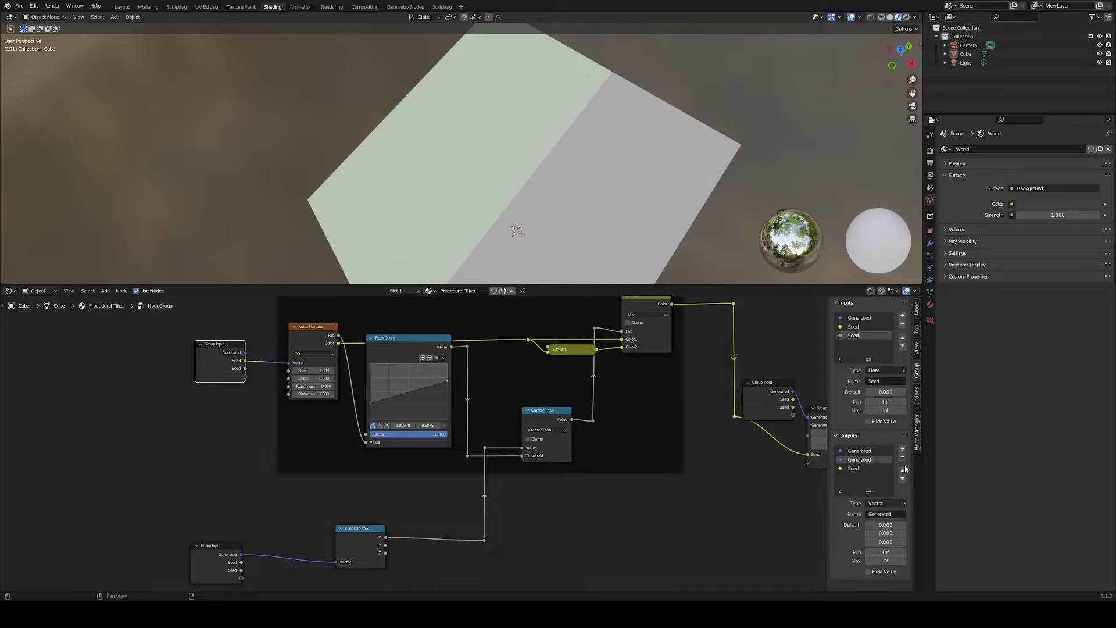
pyautogui.click(885, 503)
pyautogui.click(885, 531)
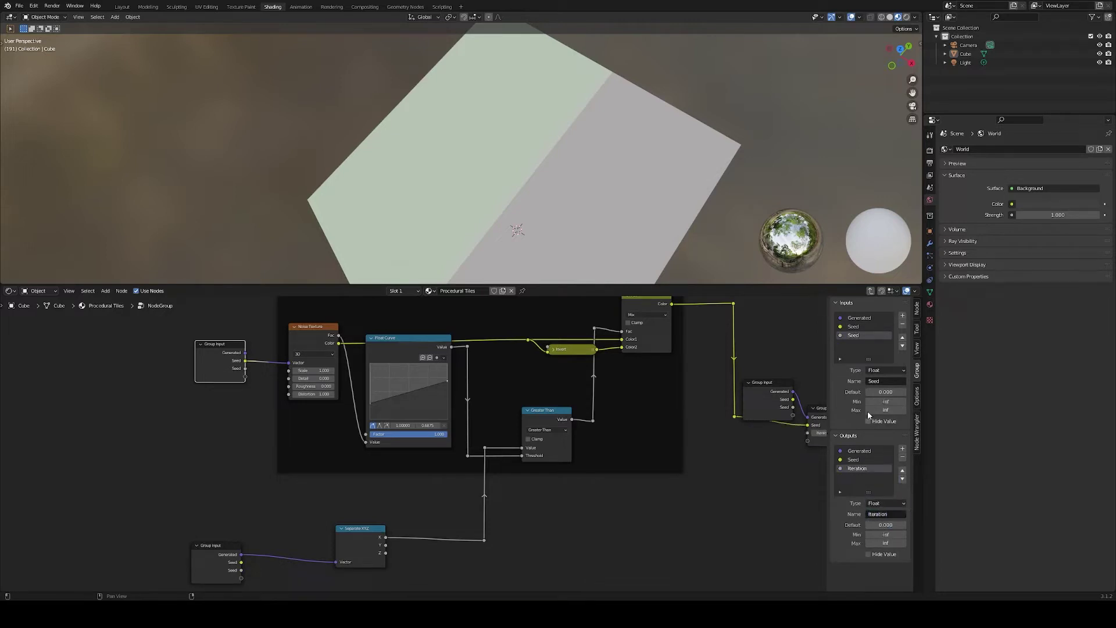
# Step: Add a Math node that adds 1 to the Iteration input and connect its result to the Iteration output
pyautogui.moveTo(309, 481); pyautogui.dragTo(164, 474, button='middle')
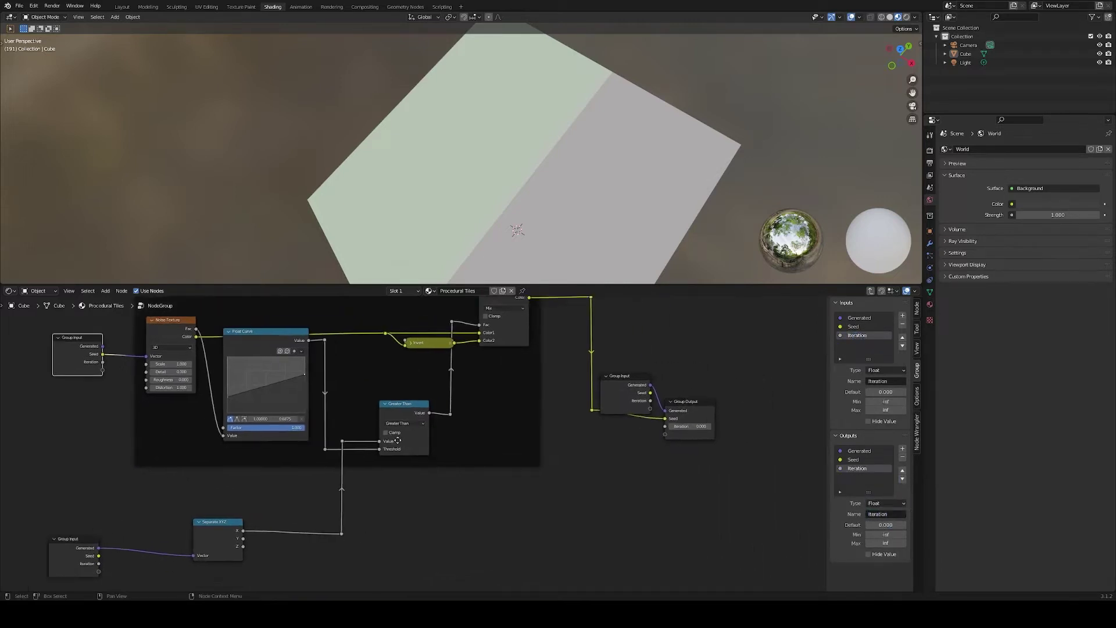
pyautogui.hotkey('shift', 'a')
pyautogui.click(556, 387)
pyautogui.write('math')
pyautogui.press('Return')
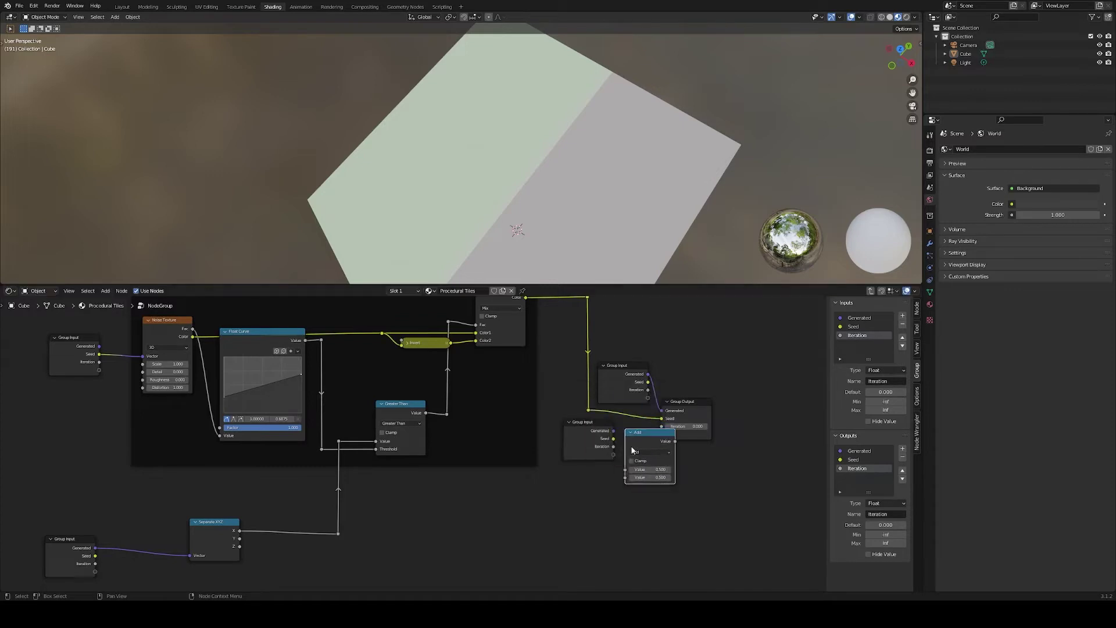
pyautogui.moveTo(628, 473); pyautogui.dragTo(626, 470)
pyautogui.moveTo(675, 441); pyautogui.dragTo(692, 427)
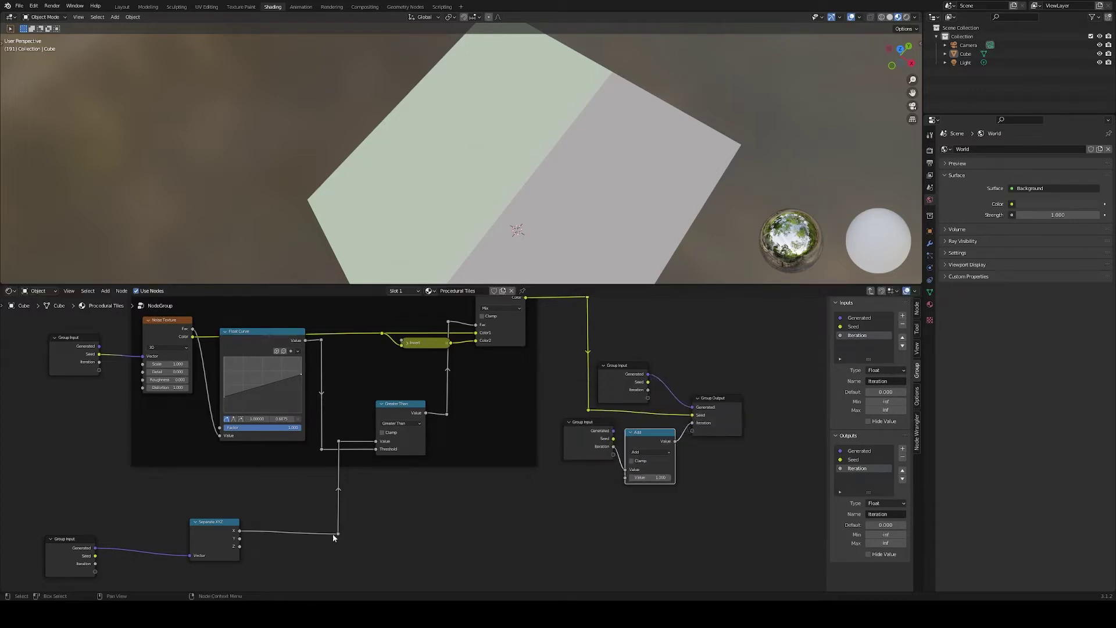
# Step: Frame the Iteration Group Input and Add nodes under the label "Iteration Increment"
pyautogui.moveTo(599, 435); pyautogui.dragTo(599, 448)
pyautogui.keyDown('shift'); pyautogui.click(639, 439); pyautogui.keyUp('shift')
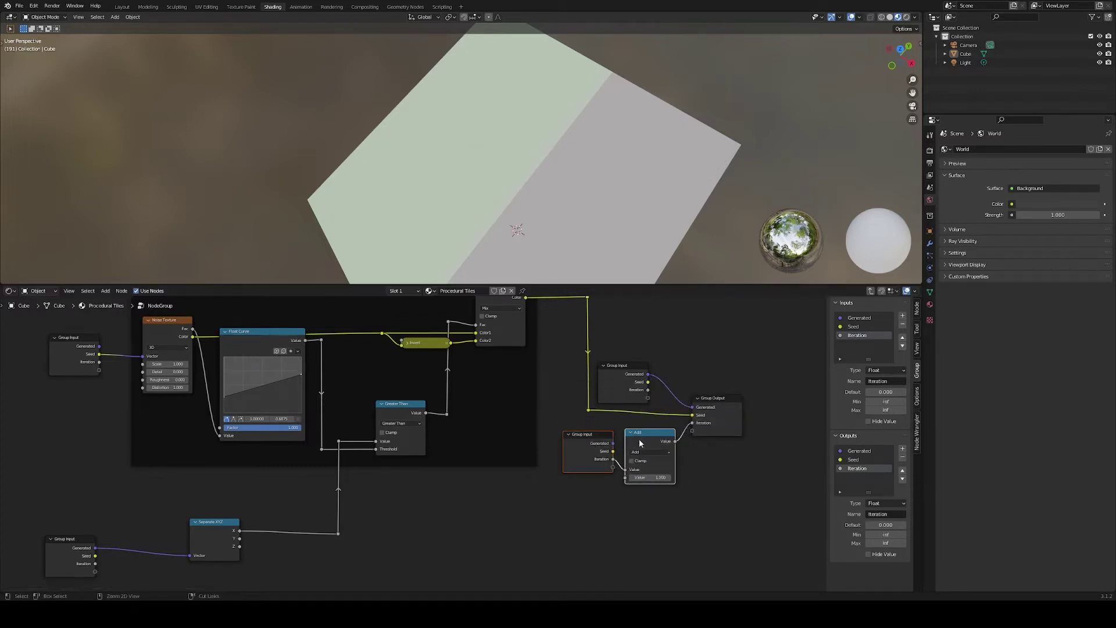
pyautogui.hotkey('ctrl', 'j')
pyautogui.click(917, 308)
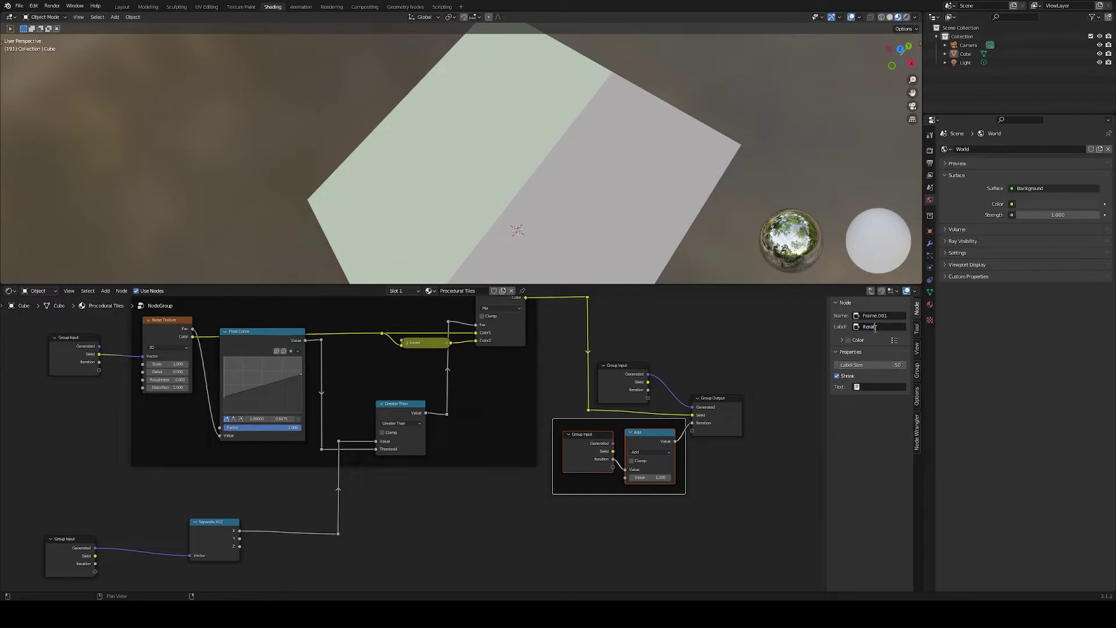
pyautogui.write('t')
pyautogui.press('Return')
# Step: Move the Iteration Increment frame below Random Cut and route its link to the Group Output through two reroute points
pyautogui.scroll(-3, 778, 436)
pyautogui.moveTo(629, 476); pyautogui.dragTo(501, 535)
pyautogui.keyDown('shift'); pyautogui.moveTo(639, 454); pyautogui.dragTo(646, 464, button='right'); pyautogui.keyUp('shift')
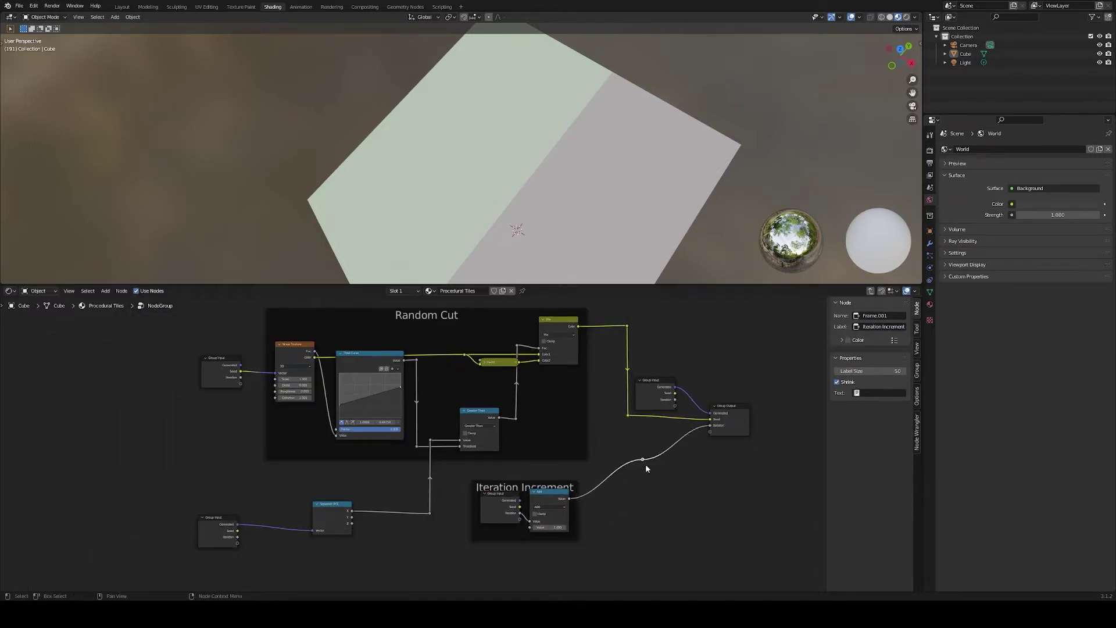
pyautogui.moveTo(646, 459); pyautogui.dragTo(627, 427)
pyautogui.keyDown('shift'); pyautogui.moveTo(602, 463); pyautogui.dragTo(616, 474, button='right'); pyautogui.keyUp('shift')
pyautogui.press('g')
pyautogui.click(640, 505)
# Step: Preview the Separate XYZ outputs one after another on the cube
pyautogui.scroll(4, 351, 517)
pyautogui.moveTo(351, 519); pyautogui.dragTo(588, 462, button='middle')
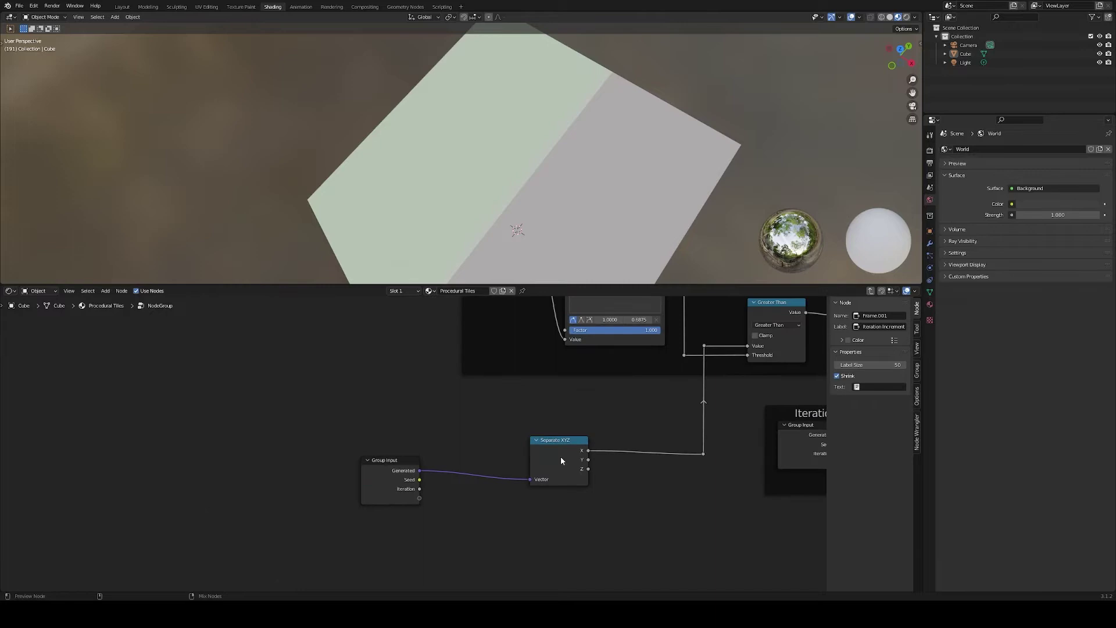
pyautogui.keyDown('ctrl'); pyautogui.keyDown('shift'); pyautogui.click(560, 457); pyautogui.keyUp('shift'); pyautogui.keyUp('ctrl')
pyautogui.scroll(-2, 504, 184)
pyautogui.scroll(-4, 495, 164)
pyautogui.moveTo(503, 184); pyautogui.dragTo(503, 137, button='middle')
pyautogui.keyDown('ctrl'); pyautogui.keyDown('shift'); pyautogui.click(566, 455); pyautogui.keyUp('shift'); pyautogui.keyUp('ctrl')
pyautogui.keyDown('ctrl'); pyautogui.keyDown('shift'); pyautogui.click(566, 455); pyautogui.keyUp('shift'); pyautogui.keyUp('ctrl')
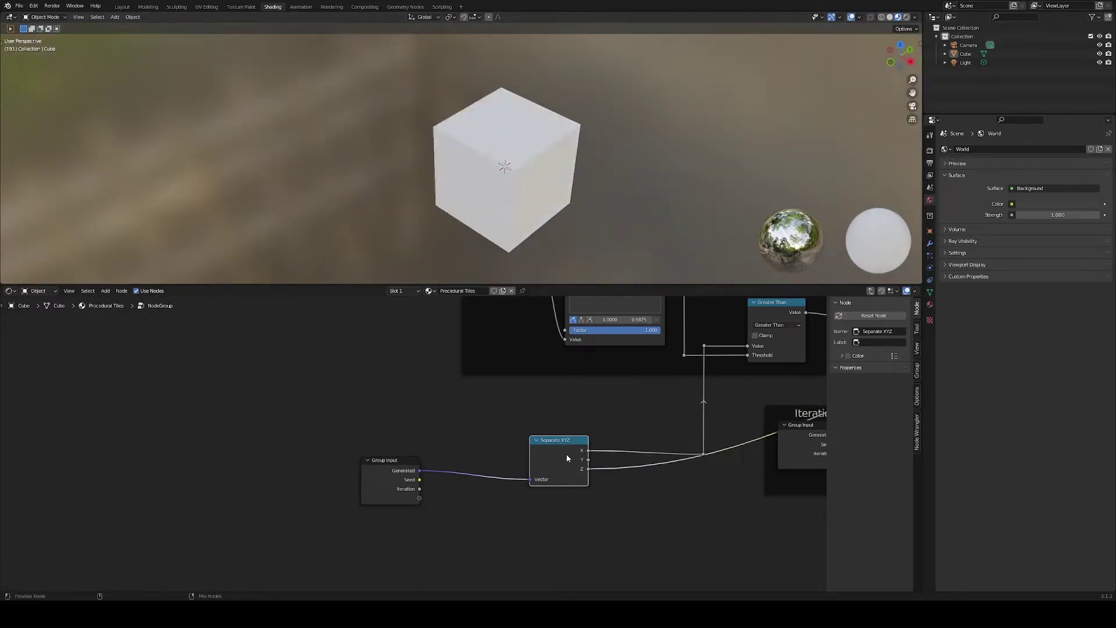
# Step: Add a Mix node below Separate XYZ, duplicate it beside the first, and group the two Mix nodes
pyautogui.scroll(-4, 565, 458)
pyautogui.hotkey('shift', 'a')
pyautogui.write('s')
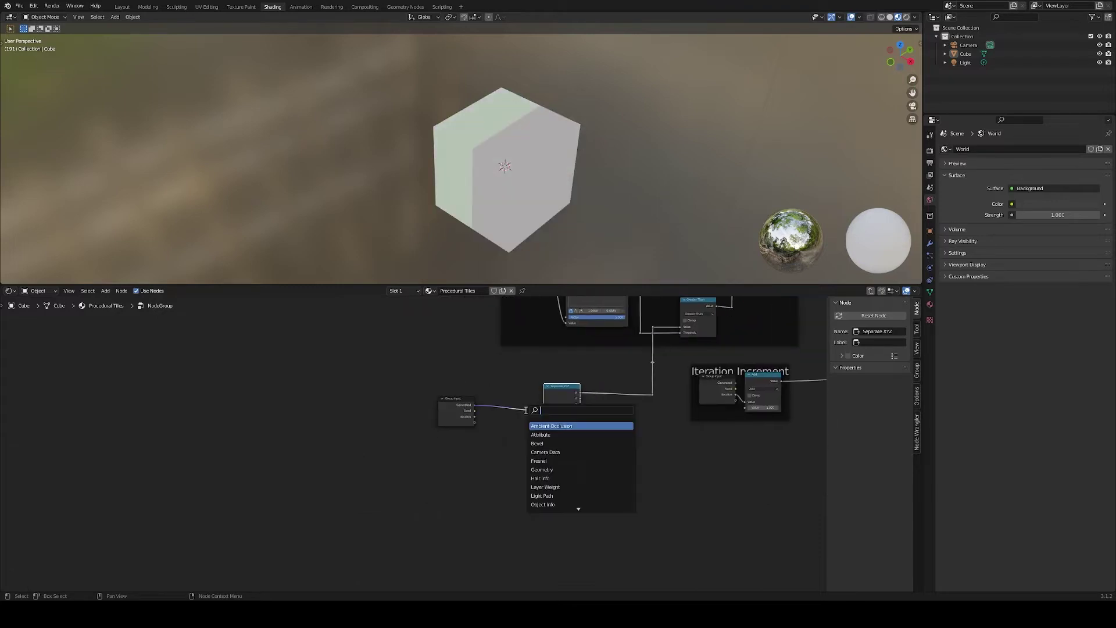
pyautogui.write('mix')
pyautogui.press('Return')
pyautogui.click(567, 448)
pyautogui.scroll(6, 567, 447)
pyautogui.hotkey('shift', 'd')
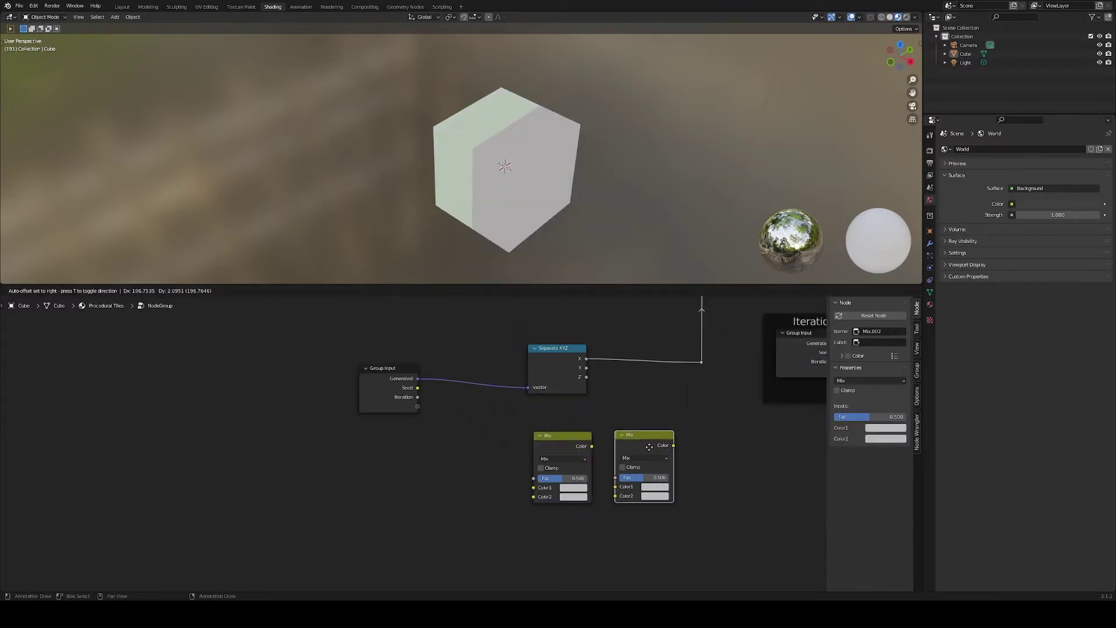
pyautogui.click(650, 446)
pyautogui.keyDown('shift'); pyautogui.click(558, 453); pyautogui.keyUp('shift')
pyautogui.hotkey('ctrl', 'g')
# Step: Expose both Mix factors and three colors as group inputs, and feed the first Mix into the second's Color1
pyautogui.click(341, 455)
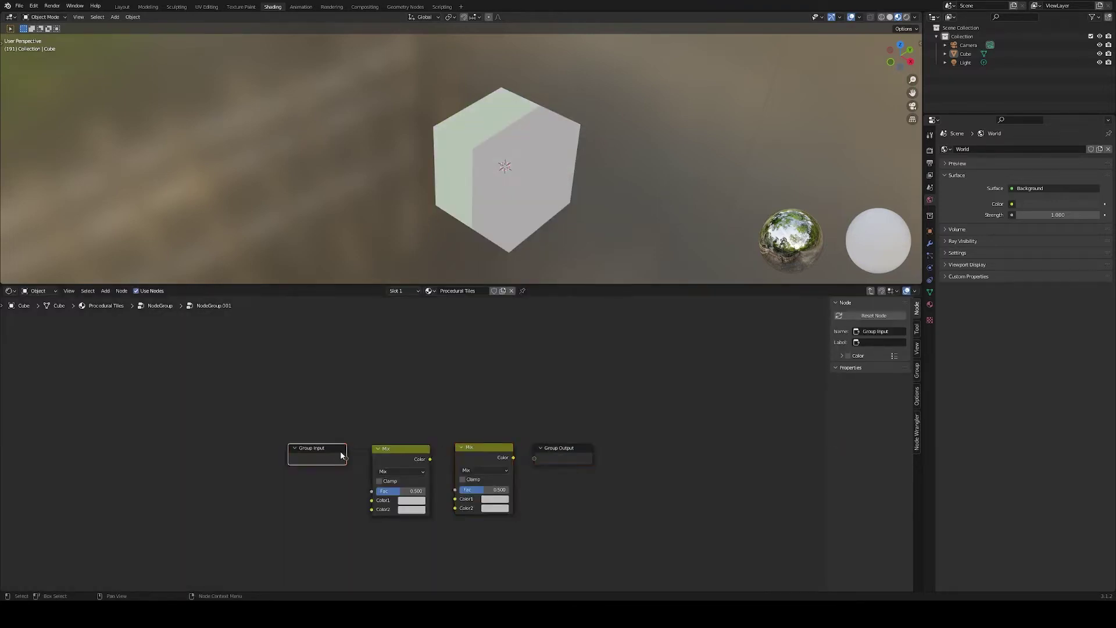
pyautogui.moveTo(375, 492); pyautogui.dragTo(372, 491)
pyautogui.moveTo(460, 491); pyautogui.dragTo(458, 491)
pyautogui.moveTo(347, 477); pyautogui.dragTo(372, 501)
pyautogui.moveTo(347, 486); pyautogui.dragTo(372, 509)
pyautogui.moveTo(459, 510); pyautogui.dragTo(456, 508)
pyautogui.moveTo(430, 459); pyautogui.dragTo(457, 498)
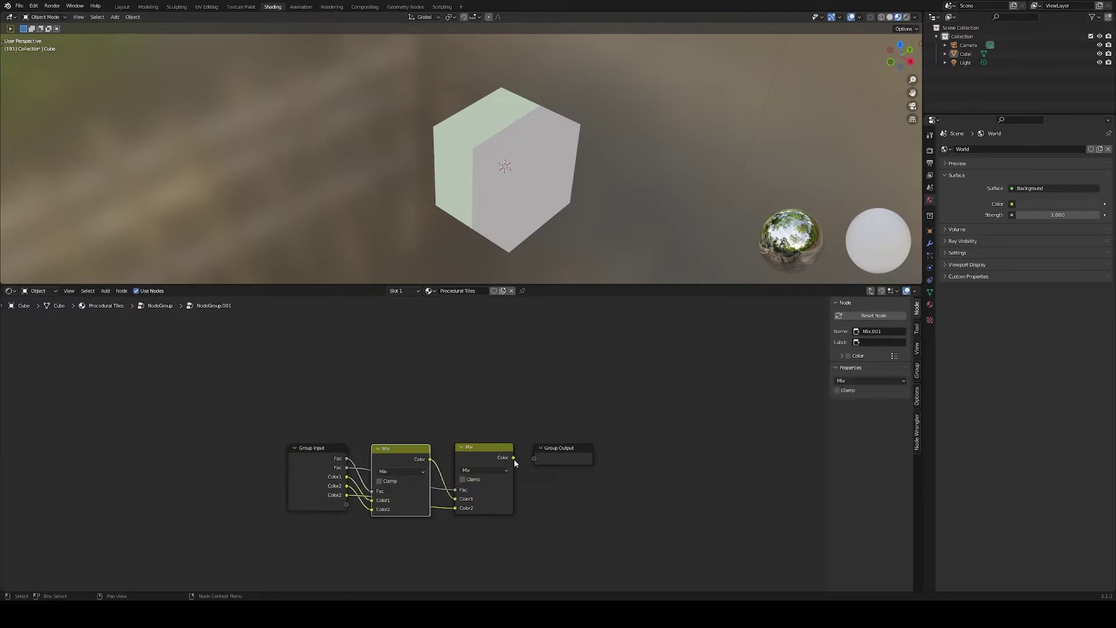
# Step: Rename the two factor inputs B0 and B1 and the last color input Color3, and leave the group
pyautogui.click(314, 447)
pyautogui.click(916, 370)
pyautogui.click(884, 381)
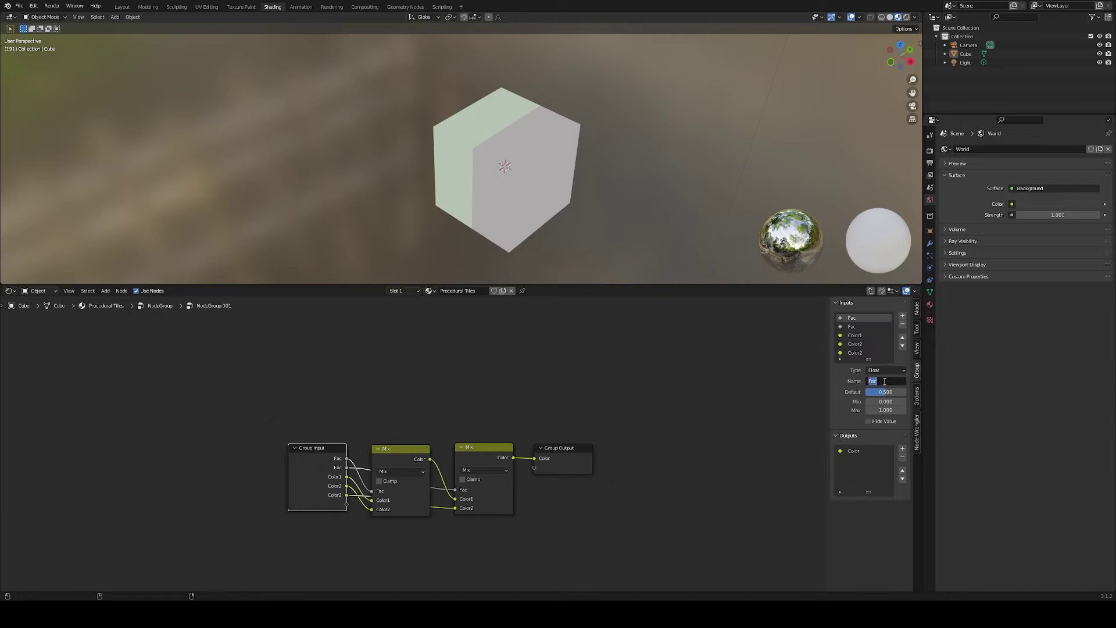
pyautogui.click(865, 326)
pyautogui.click(878, 379)
pyautogui.write('B1')
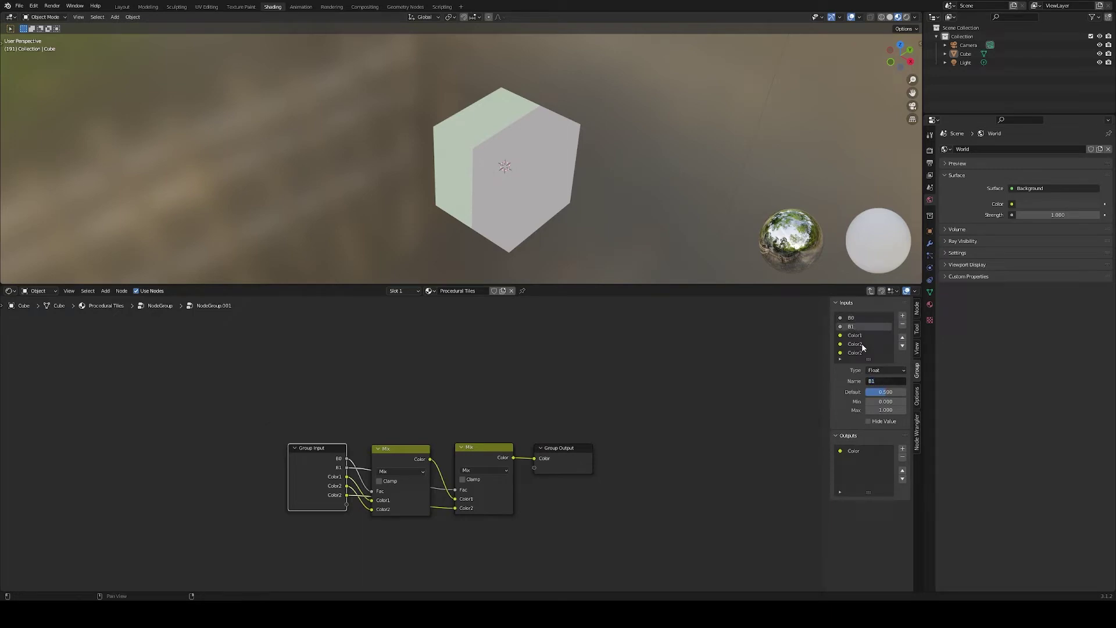
pyautogui.click(862, 351)
pyautogui.click(891, 381)
pyautogui.click(428, 429)
pyautogui.press('Tab')
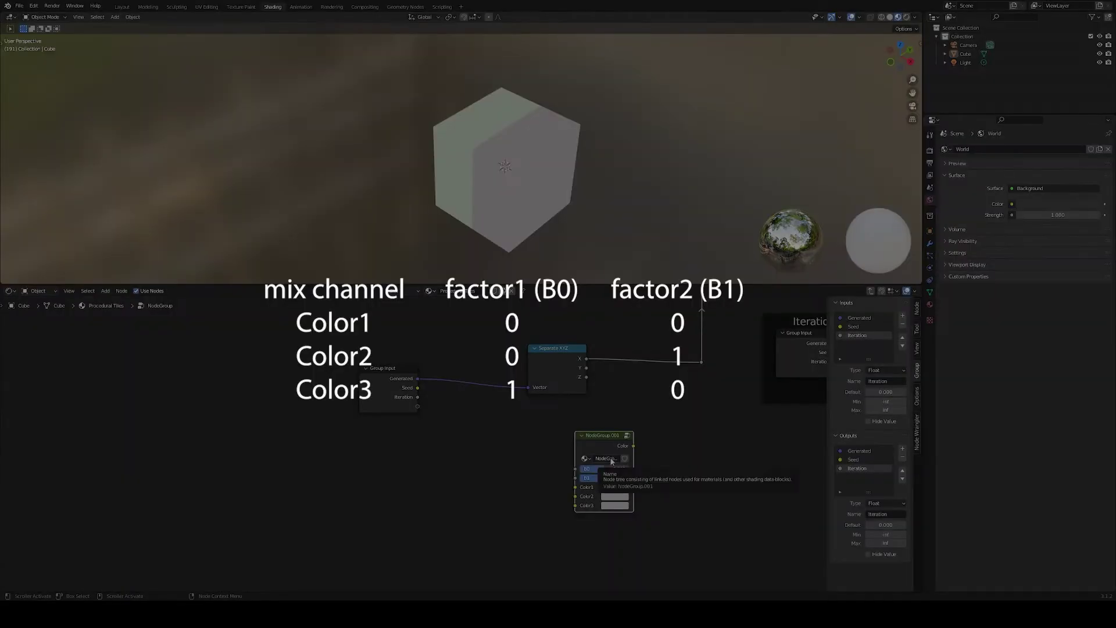
# Step: Name the group 3Mixer, set its three colors to red, green and blue, and preview its output
pyautogui.click(611, 458)
pyautogui.write('Mixer')
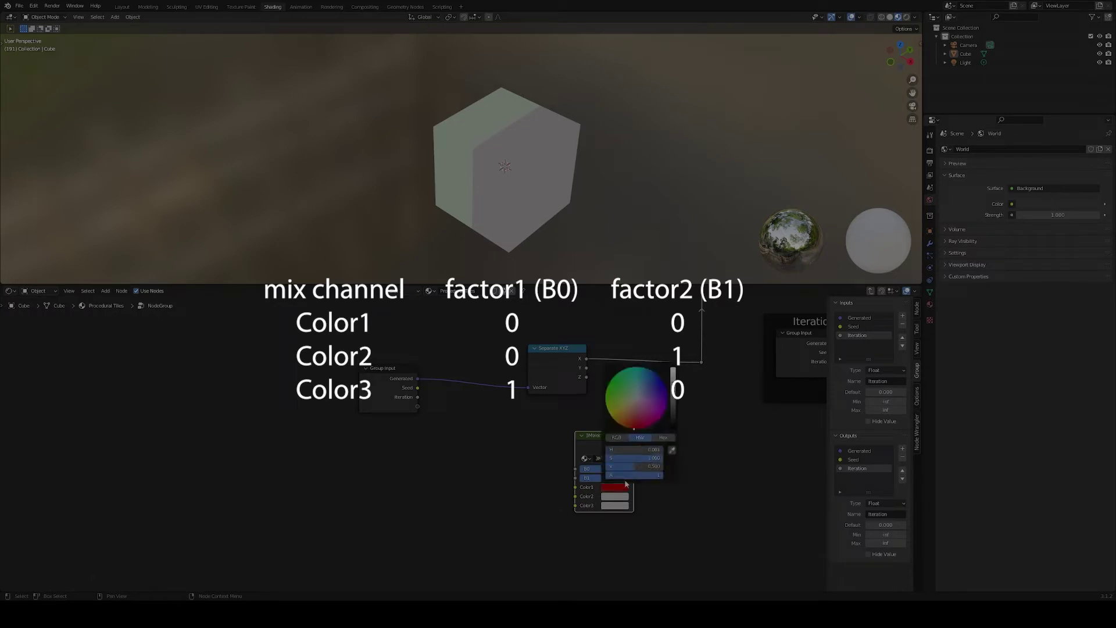
pyautogui.keyDown('ctrl'); pyautogui.keyDown('shift'); pyautogui.click(605, 458); pyautogui.keyUp('shift'); pyautogui.keyUp('ctrl')
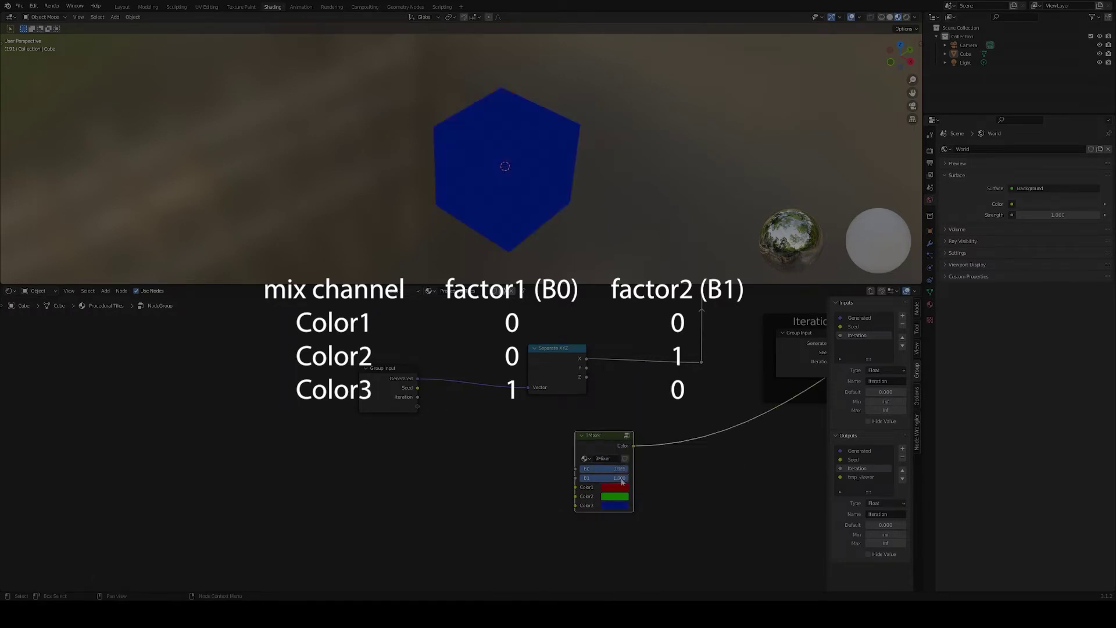
# Step: Add a Math node set to Modulo with a second value of 3
pyautogui.hotkey('shift', 'a')
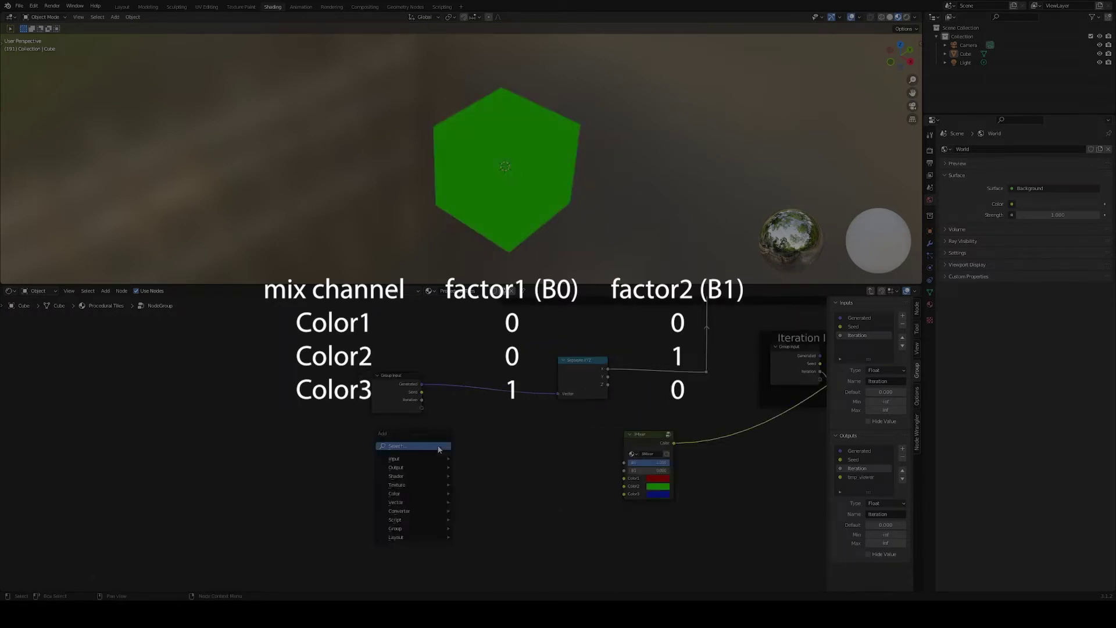
pyautogui.write('math')
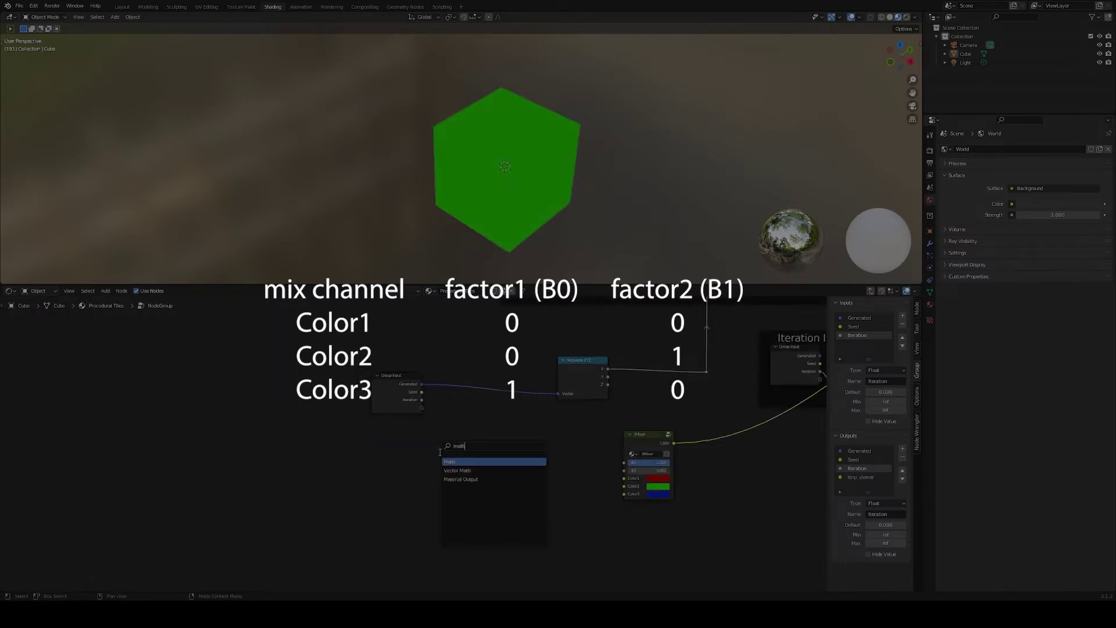
pyautogui.press('Return')
pyautogui.click(440, 452)
pyautogui.click(466, 471)
pyautogui.click(573, 535)
pyautogui.scroll(2, 458, 496)
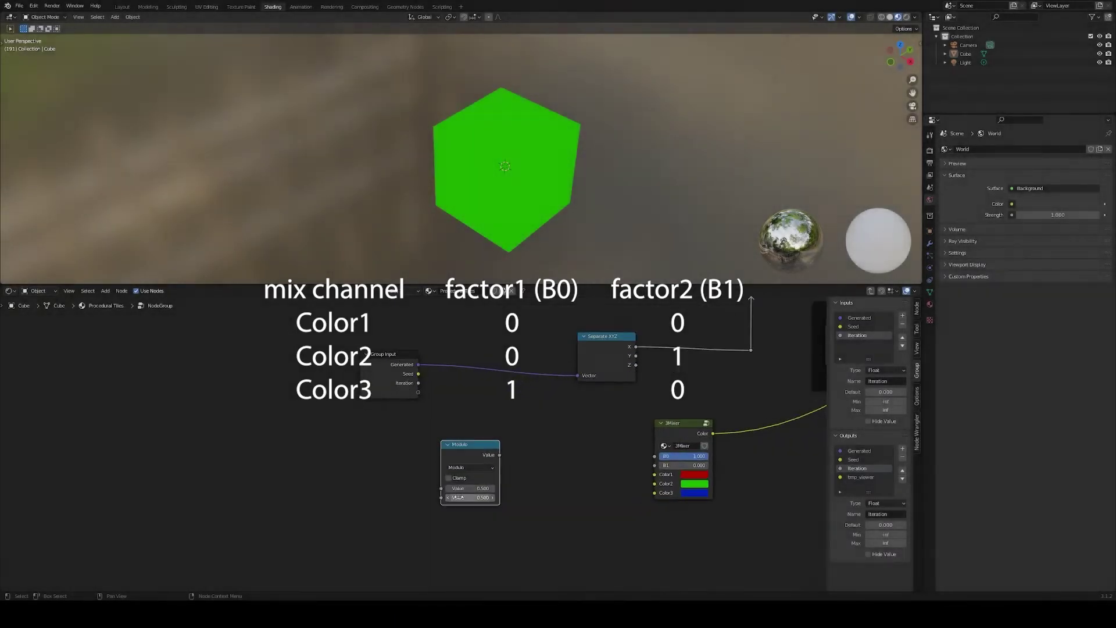
pyautogui.scroll(1, 459, 497)
pyautogui.doubleClick(458, 497)
pyautogui.write('3')
pyautogui.press('Return')
# Step: Duplicate the Modulo node, set the copy's second value to 2, and position it below and beside the original
pyautogui.moveTo(466, 444); pyautogui.dragTo(448, 446)
pyautogui.hotkey('shift', 'd')
pyautogui.click(560, 457)
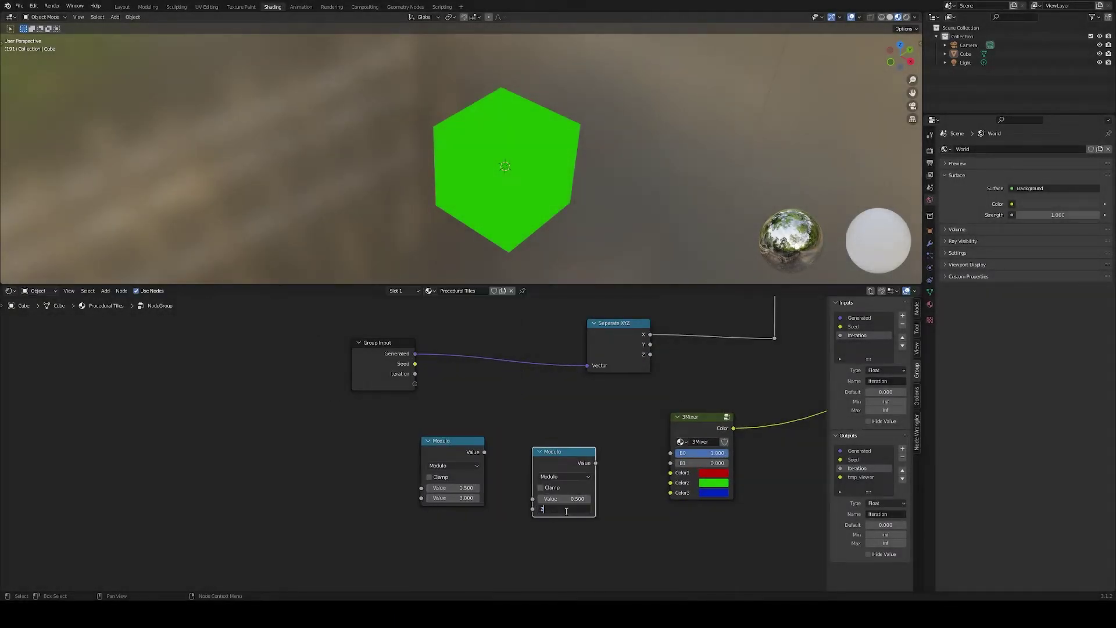
pyautogui.press('Return')
pyautogui.moveTo(570, 461); pyautogui.dragTo(553, 492)
# Step: Duplicate the second Modulo as a Subtract node and feed it both Modulo results, moving 3Mixer to make room
pyautogui.hotkey('shift', 'd')
pyautogui.click(605, 406)
pyautogui.click(608, 419)
pyautogui.click(617, 455)
pyautogui.moveTo(688, 429); pyautogui.dragTo(719, 431)
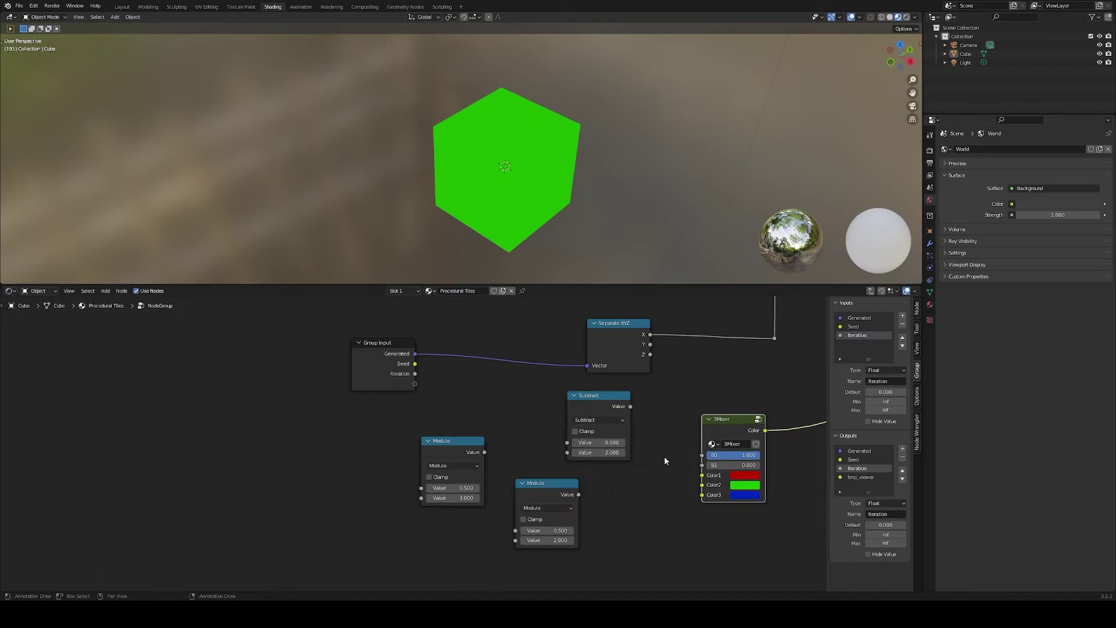
pyautogui.moveTo(587, 406); pyautogui.dragTo(622, 415)
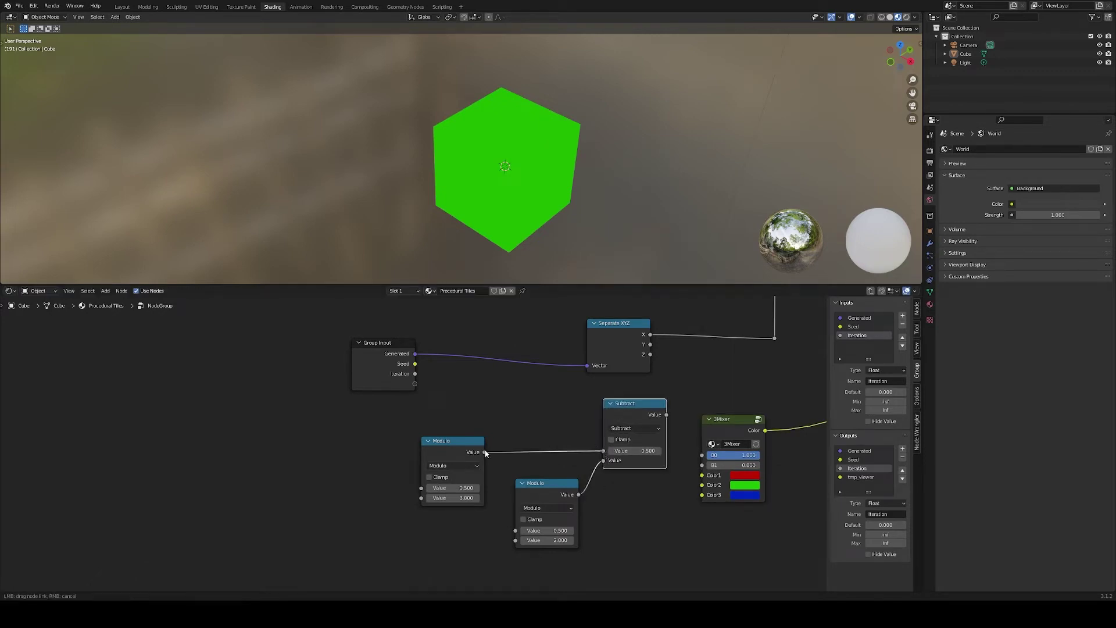
# Step: Group the two Modulo nodes and the Subtract node and name the group Mod3ToBool
pyautogui.moveTo(459, 544); pyautogui.dragTo(633, 424)
pyautogui.hotkey('ctrl', 'g')
pyautogui.doubleClick(546, 454)
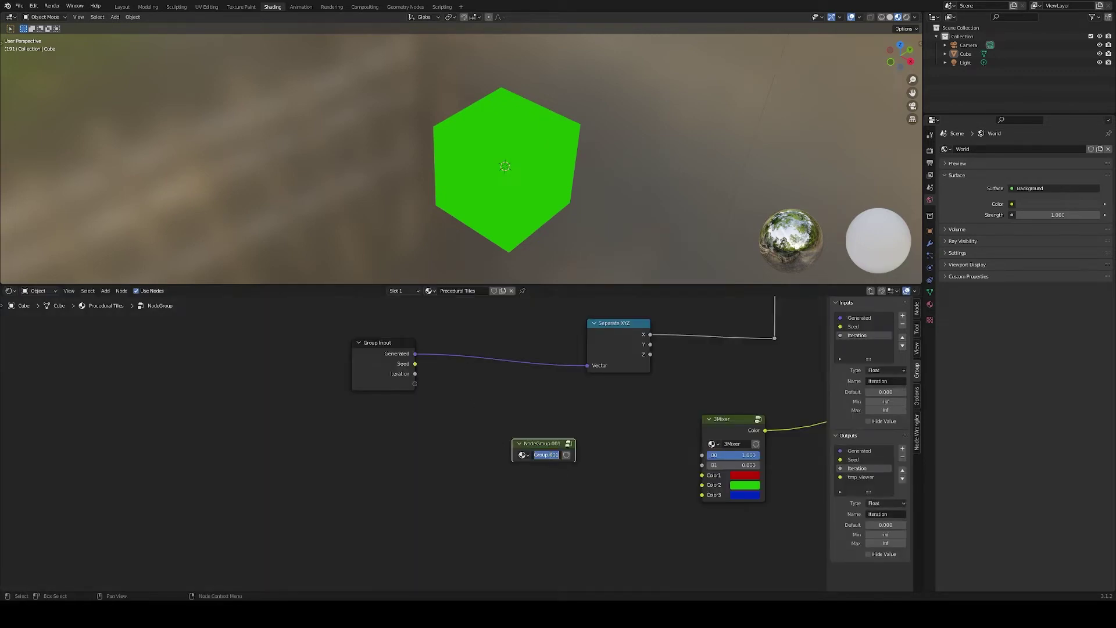
pyautogui.write('Mod3ToBool')
pyautogui.press('Return')
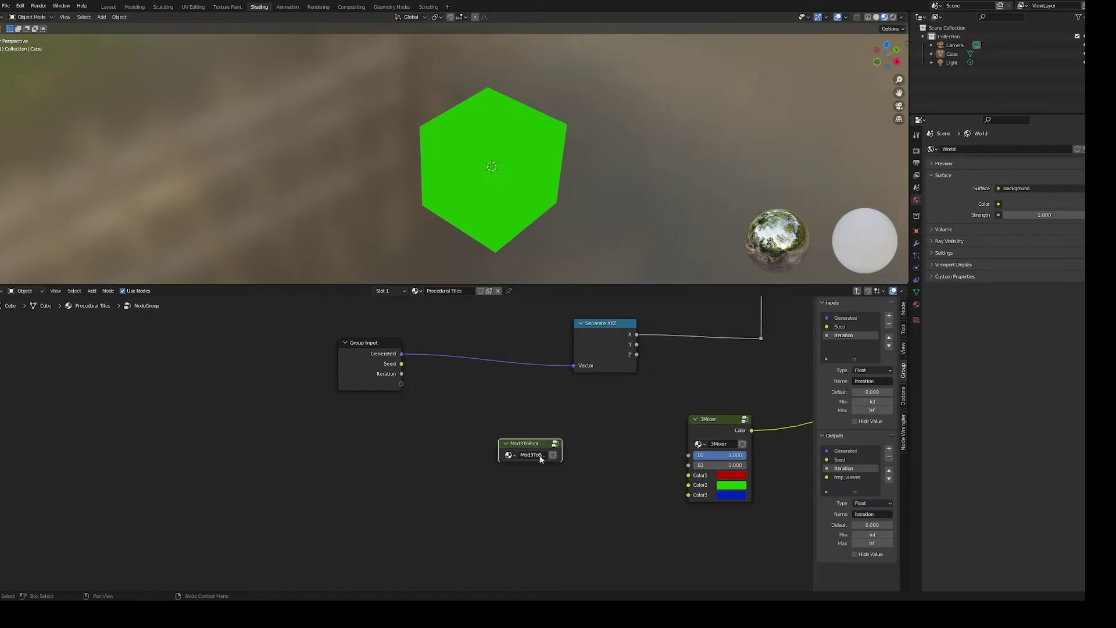
# Step: Inside Mod3ToBool, route the Subtract and second Modulo results to the group outputs and name them B0 and B1
pyautogui.press('Tab')
pyautogui.moveTo(363, 499); pyautogui.dragTo(472, 469)
pyautogui.keyDown('shift'); pyautogui.moveTo(368, 477); pyautogui.dragTo(405, 505, button='right'); pyautogui.keyUp('shift')
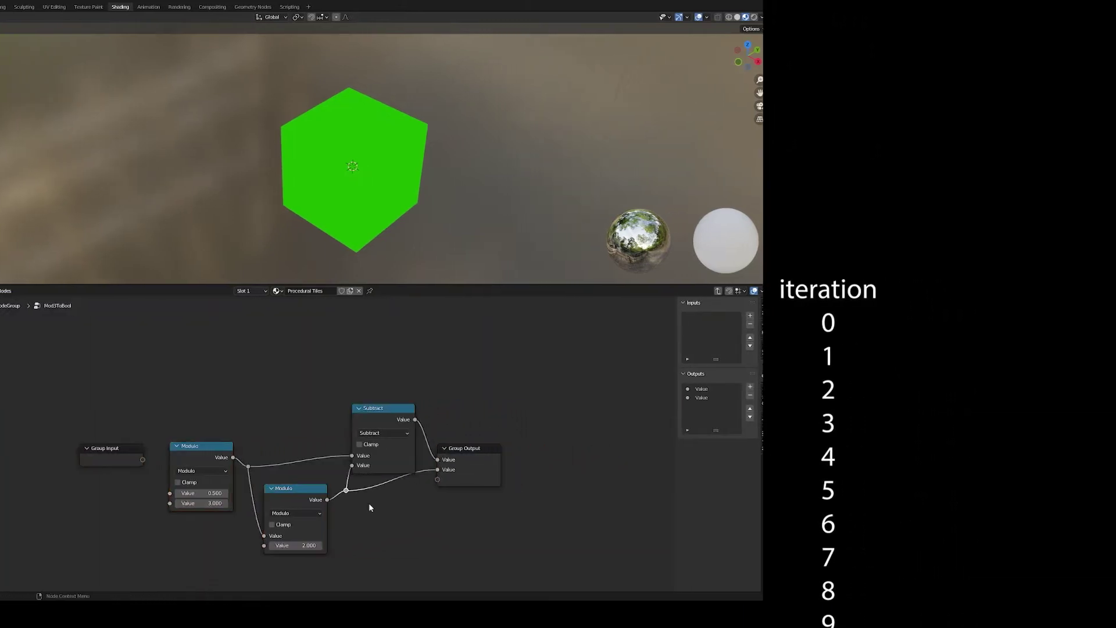
pyautogui.click(501, 450)
pyautogui.doubleClick(735, 390)
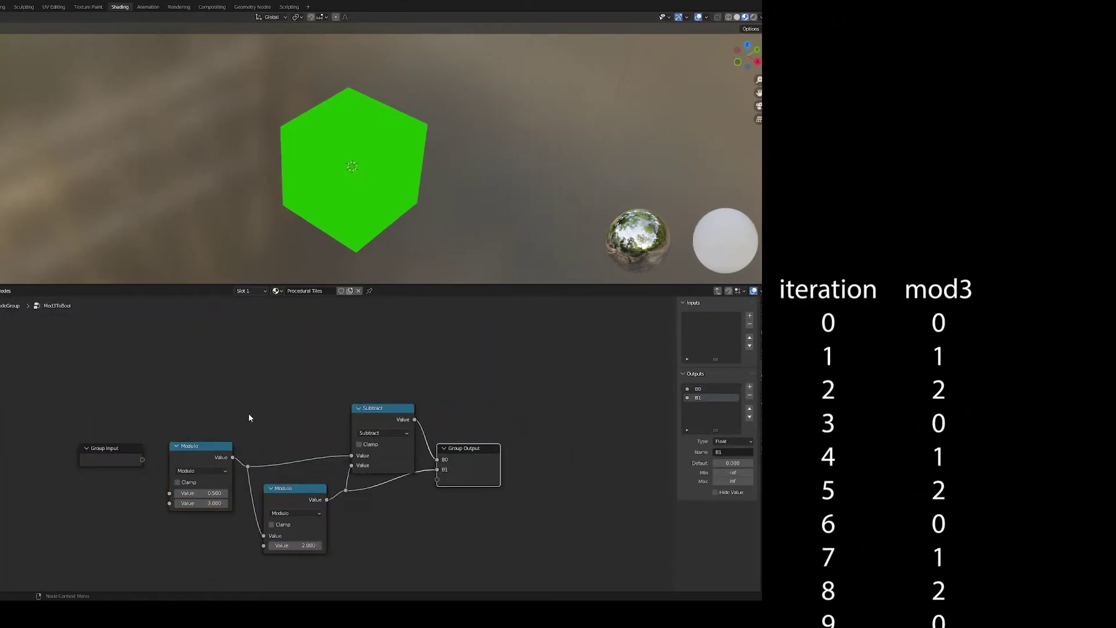
# Step: Connect the group input to the first Modulo's first value and leave the Mod3ToBool group
pyautogui.moveTo(142, 459); pyautogui.dragTo(169, 493)
pyautogui.click(433, 508)
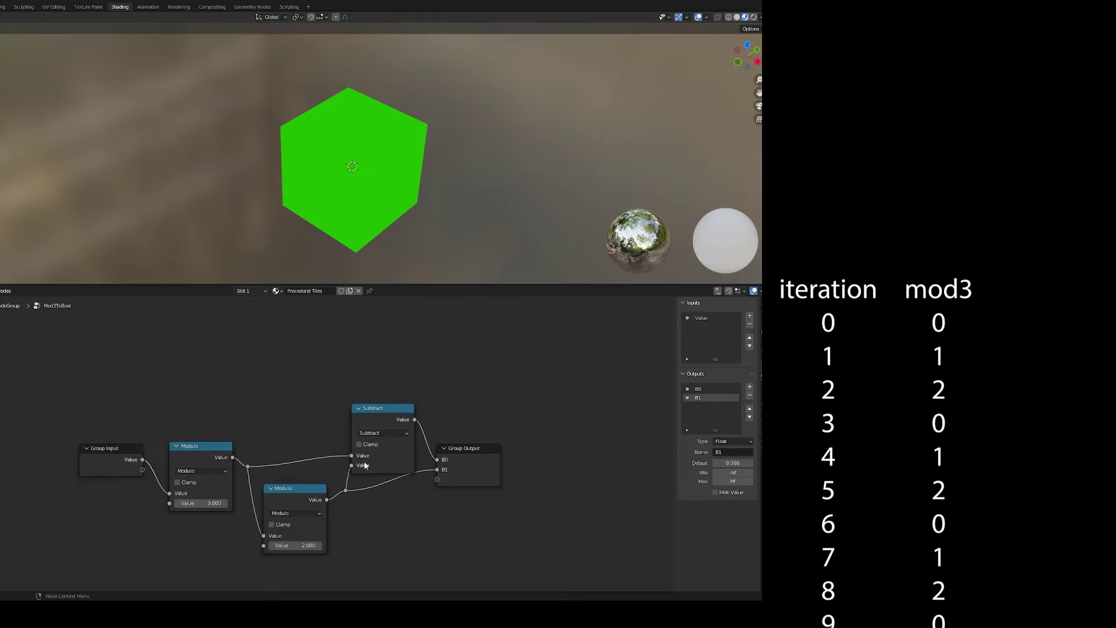
pyautogui.click(360, 444)
pyautogui.press('Tab')
# Step: Place Mod3ToBool beside 3Mixer and connect its B0 and B1 outputs to the matching 3Mixer inputs
pyautogui.moveTo(364, 452); pyautogui.dragTo(338, 409)
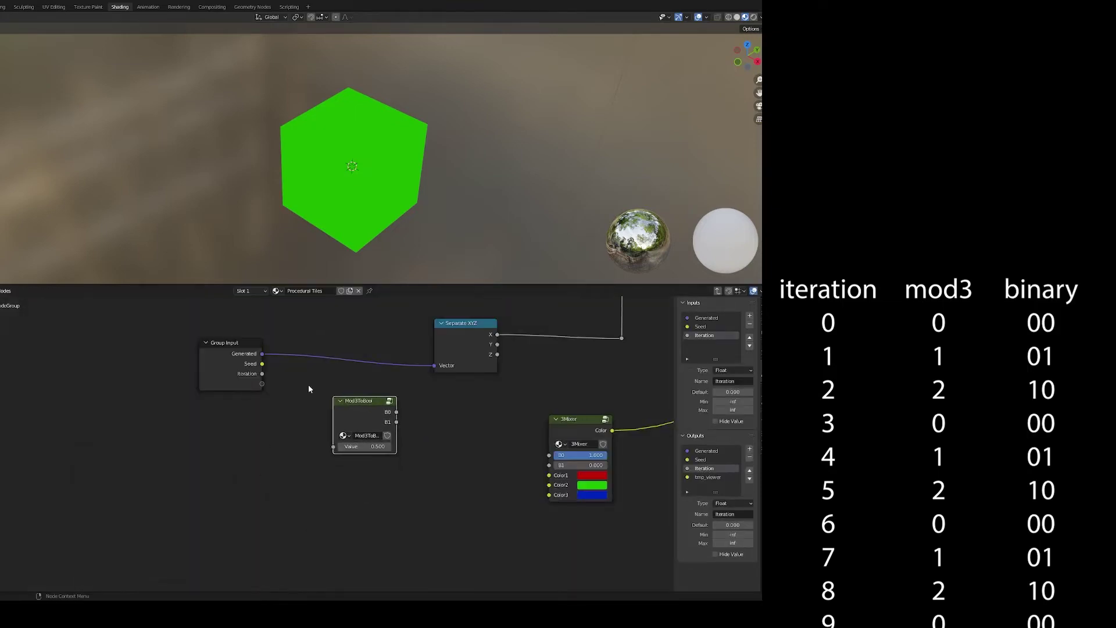
pyautogui.moveTo(262, 374); pyautogui.dragTo(328, 437)
pyautogui.moveTo(312, 398); pyautogui.dragTo(317, 399)
pyautogui.moveTo(355, 412); pyautogui.dragTo(549, 456)
pyautogui.moveTo(518, 469); pyautogui.dragTo(549, 465)
# Step: Test the axis selection by setting Mod3ToBool's value to 0, 1, 2 and back to 1
pyautogui.doubleClick(497, 493)
pyautogui.write('0')
pyautogui.press('Return')
pyautogui.doubleClick(496, 493)
pyautogui.write('1')
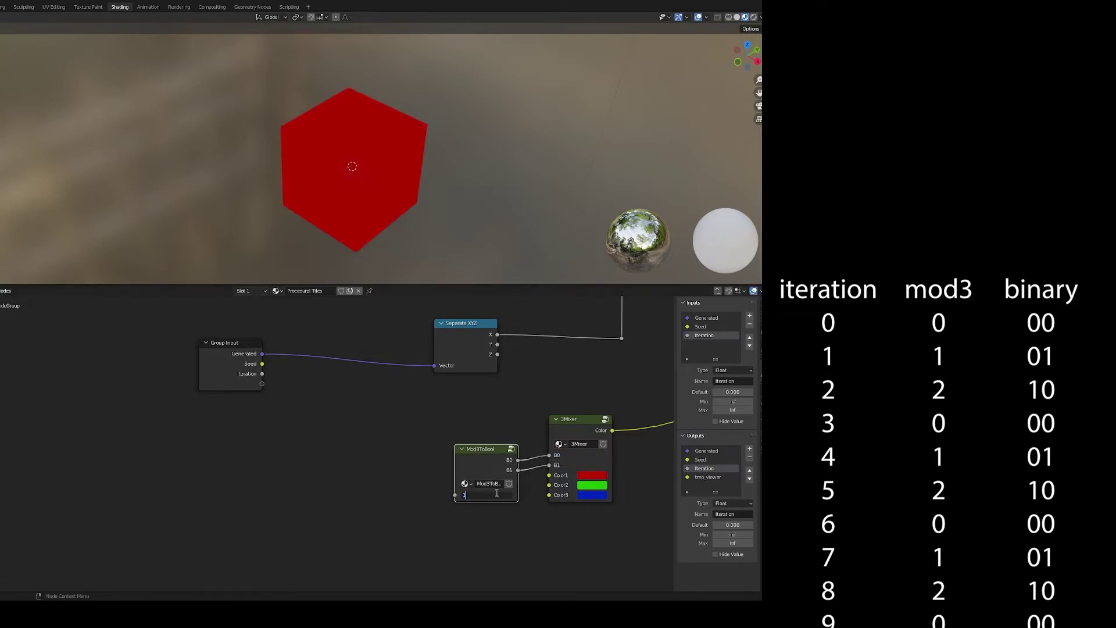
pyautogui.press('Return')
pyautogui.doubleClick(497, 494)
pyautogui.write('2')
pyautogui.press('Return')
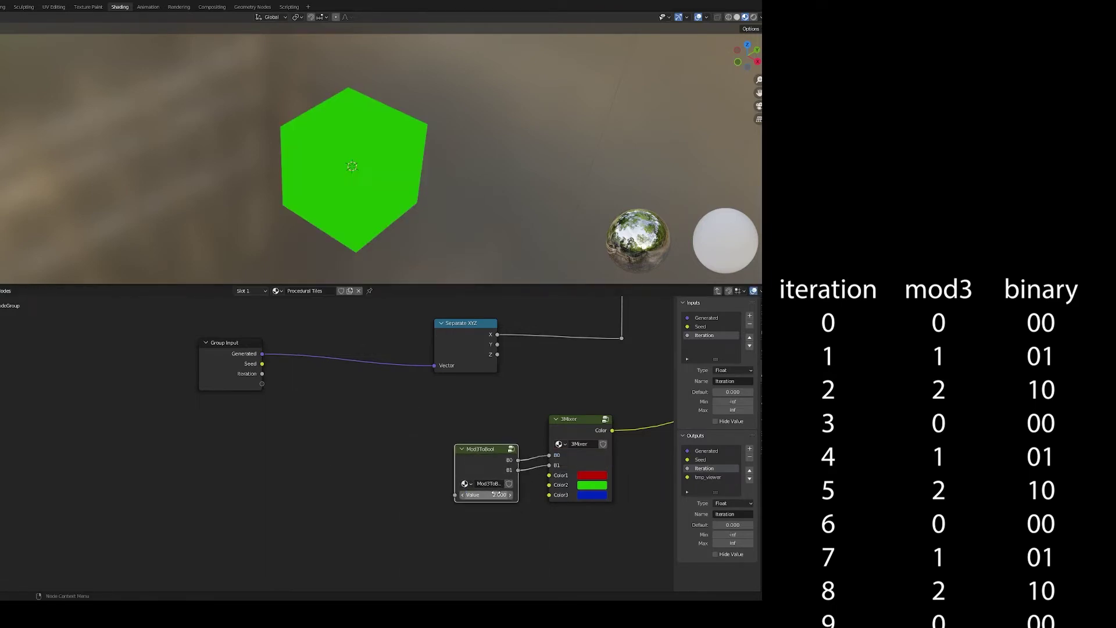
pyautogui.press('Return')
pyautogui.doubleClick(497, 493)
pyautogui.write('1')
pyautogui.press('Return')
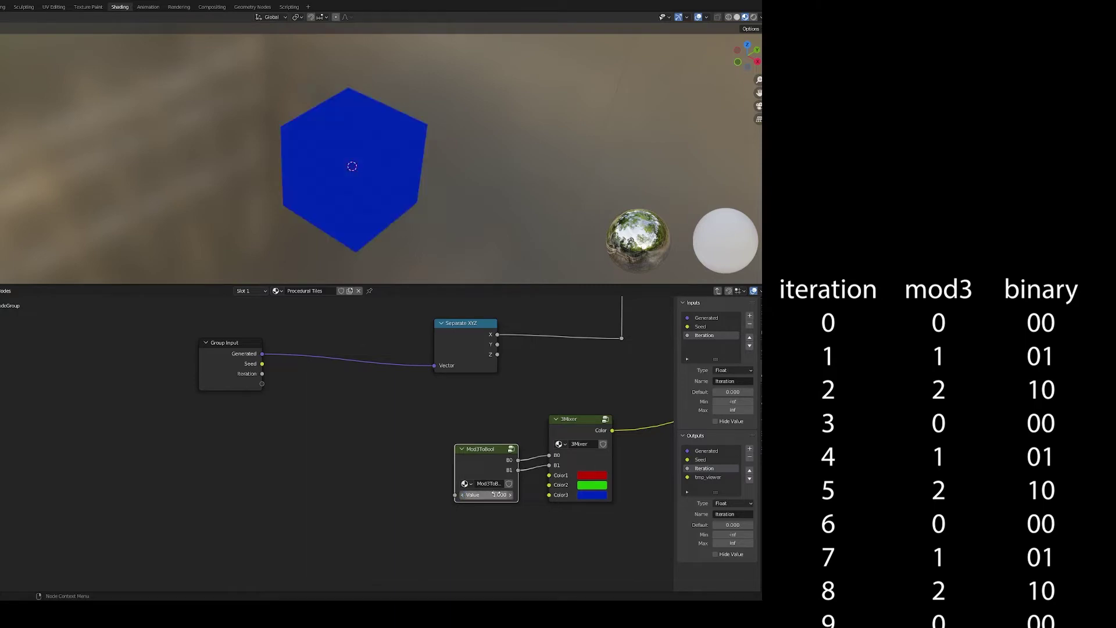
# Step: Inside 3Mixer, swap the factor links so B0 drives the second Mix and B1 drives the first
pyautogui.click(554, 435)
pyautogui.press('Tab')
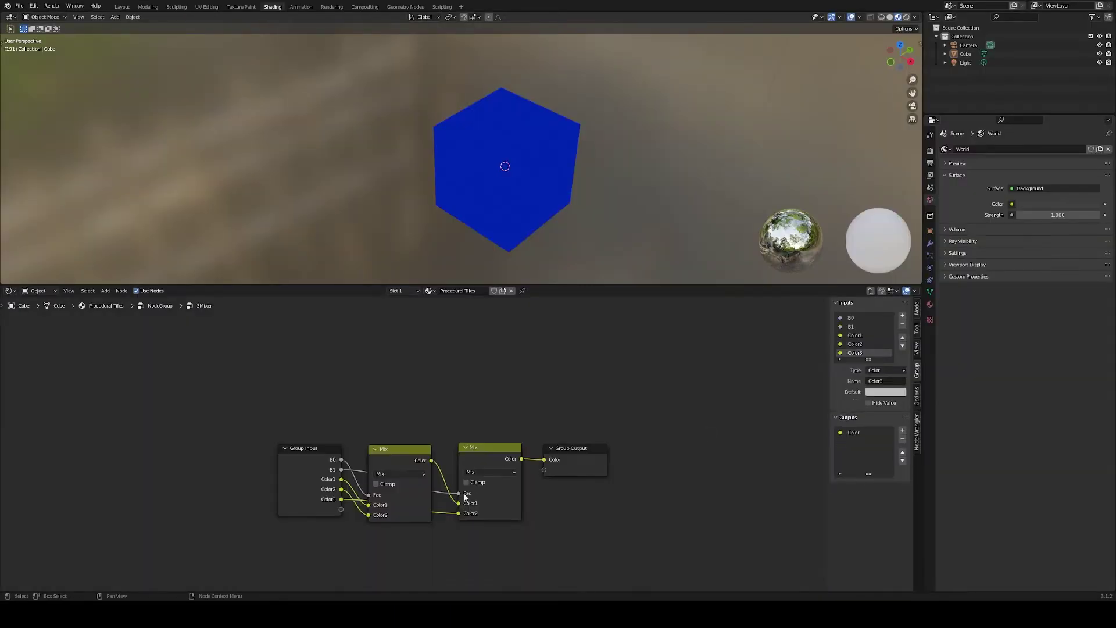
pyautogui.moveTo(461, 493); pyautogui.dragTo(459, 493)
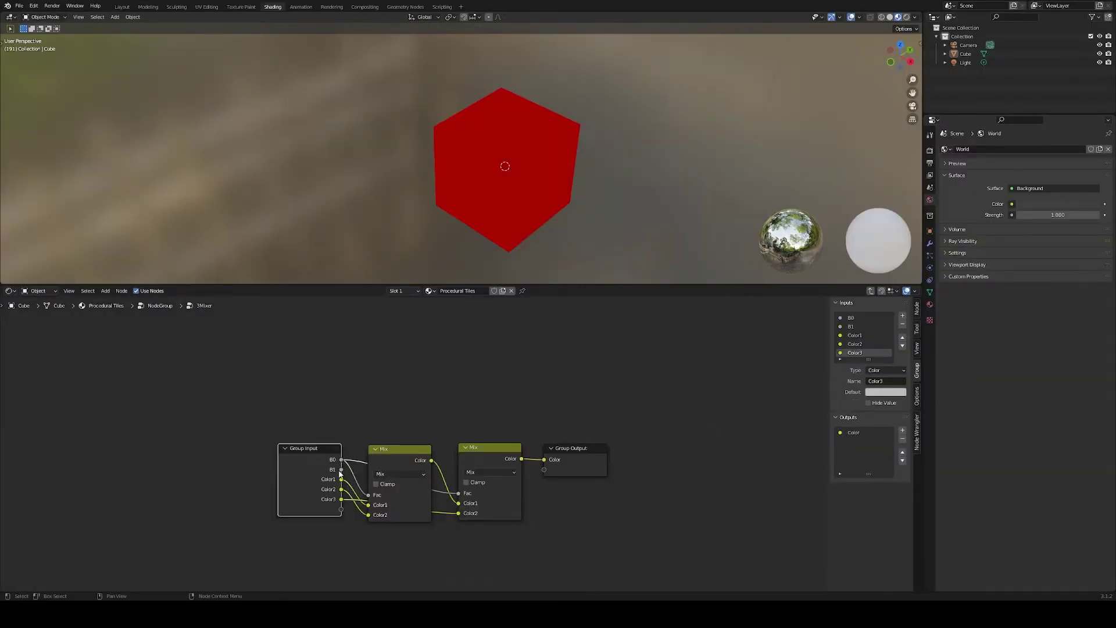
pyautogui.moveTo(373, 497); pyautogui.dragTo(373, 495)
pyautogui.press('Tab')
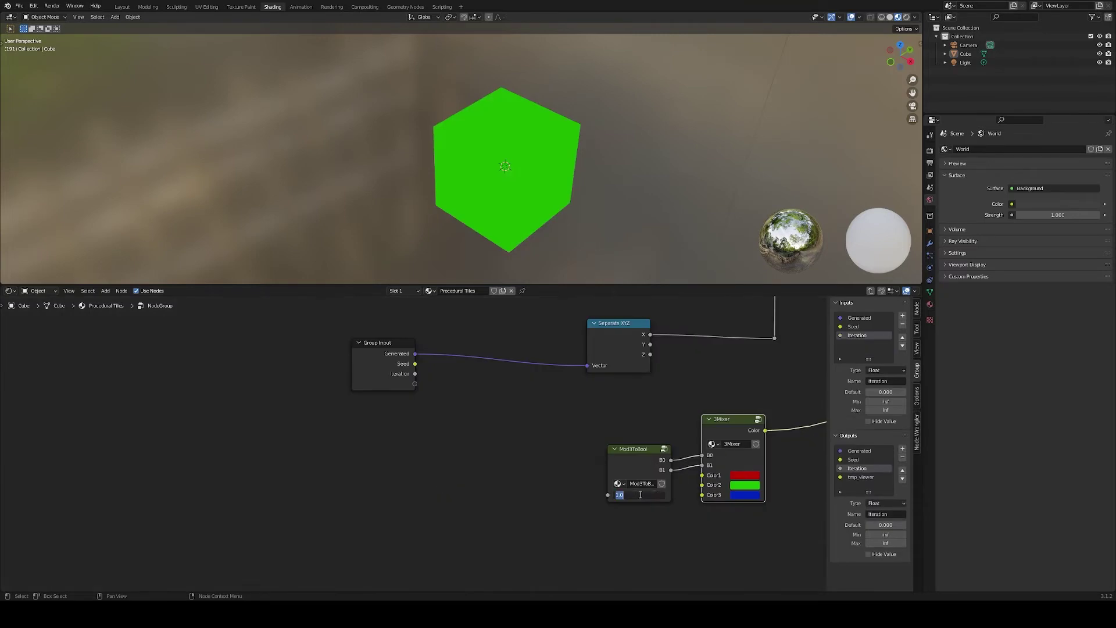
# Step: Test the corrected 3Mixer by setting Mod3ToBool's value to 1, 2, 3 and 4
pyautogui.press('Return')
pyautogui.press('Return')
pyautogui.write('1')
pyautogui.press('Return')
pyautogui.press('Return')
pyautogui.write('2')
pyautogui.press('Return')
pyautogui.press('Return')
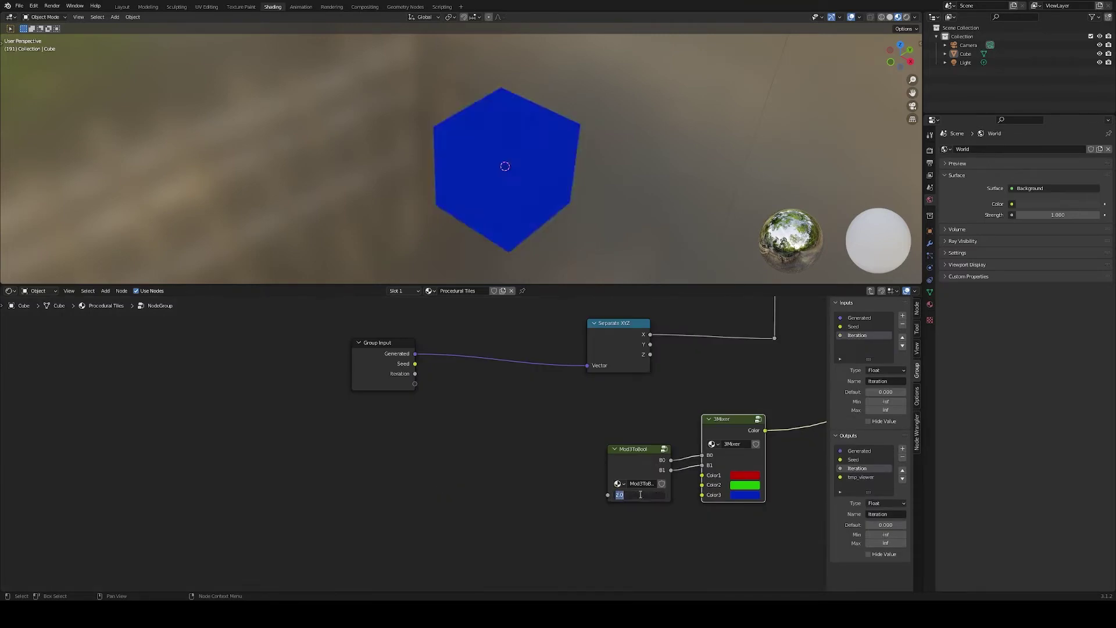
pyautogui.write('3')
pyautogui.press('Return')
pyautogui.press('Return')
pyautogui.write('4')
pyautogui.press('Return')
# Step: Move Mod3ToBool away from 3Mixer and connect Separate XYZ's X, Y and Z to 3Mixer's Color1, Color2 and Color3
pyautogui.scroll(-3, 641, 494)
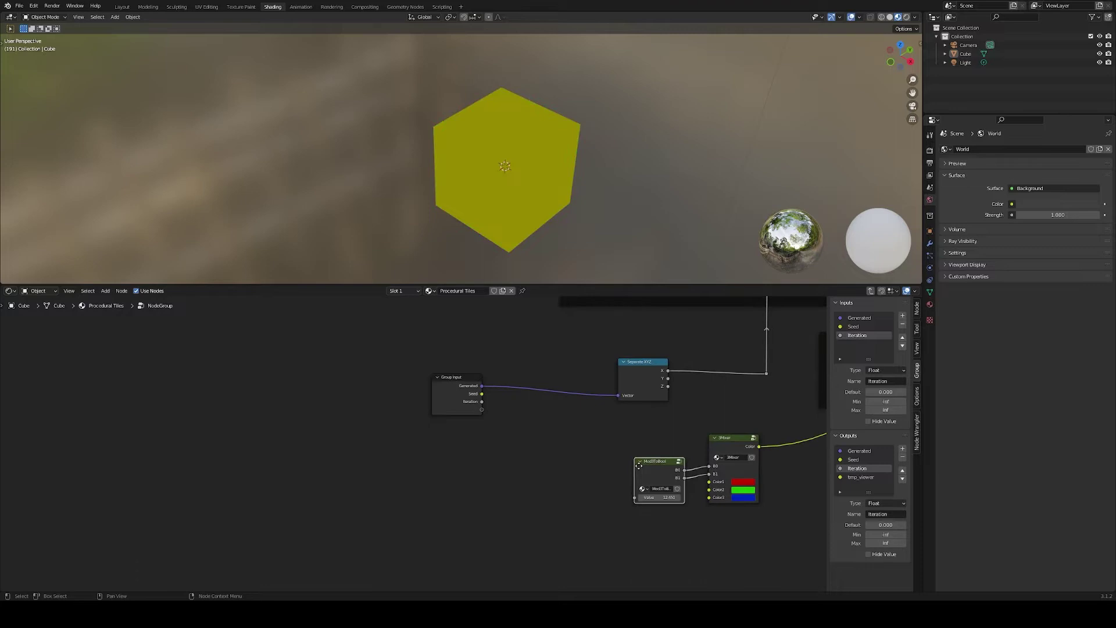
pyautogui.moveTo(658, 459); pyautogui.dragTo(523, 440)
pyautogui.moveTo(654, 400); pyautogui.dragTo(682, 464)
pyautogui.moveTo(654, 416); pyautogui.dragTo(683, 472)
# Step: Place a duplicate Group Input beside Mod3ToBool below the other nodes and feed its Iteration into the Mod3ToBool value
pyautogui.moveTo(555, 470); pyautogui.dragTo(563, 508, button='middle')
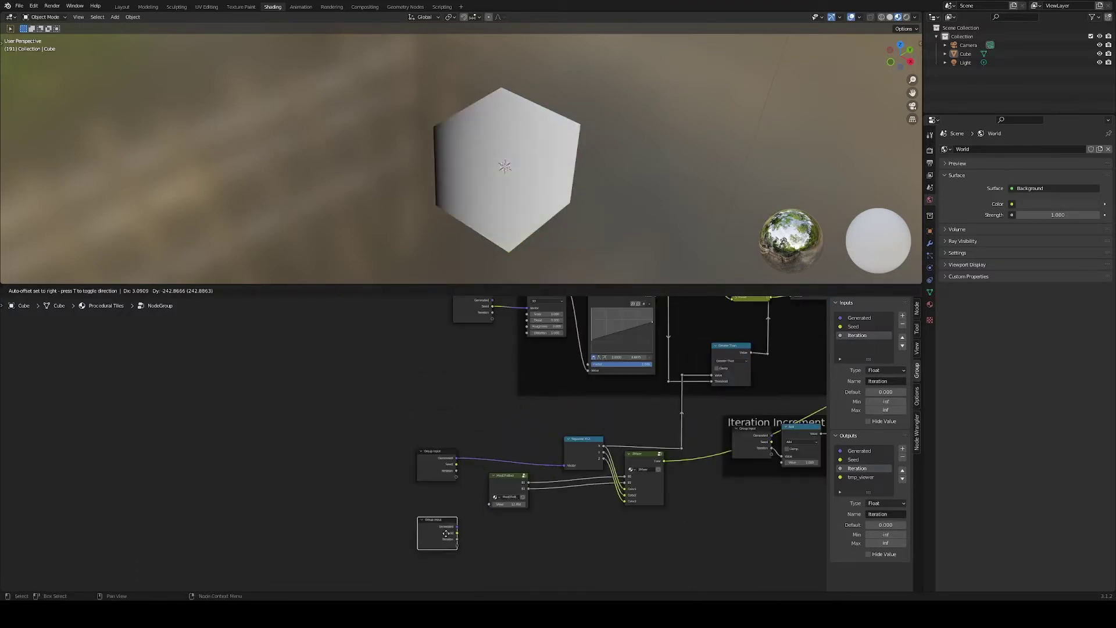
pyautogui.moveTo(511, 493); pyautogui.dragTo(488, 524)
pyautogui.scroll(2, 599, 465)
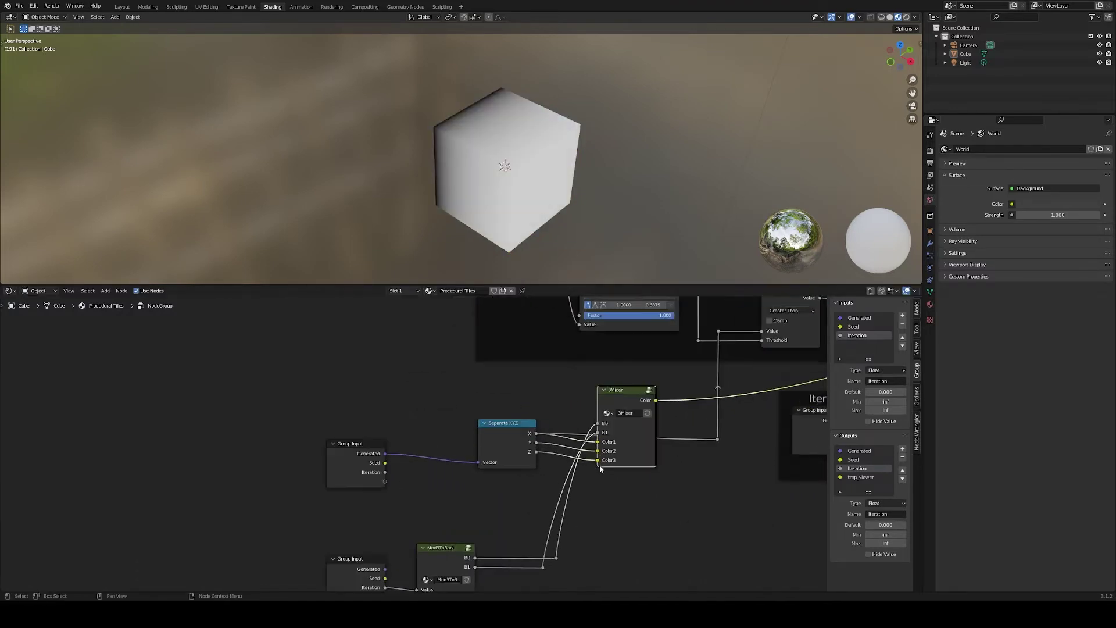
# Step: Move the upper Group Input closer and frame it together with Separate XYZ and 3Mixer
pyautogui.moveTo(360, 456); pyautogui.dragTo(408, 447)
pyautogui.moveTo(285, 520); pyautogui.dragTo(625, 422)
pyautogui.hotkey('ctrl', 'j')
pyautogui.scroll(-2, 545, 496)
pyautogui.moveTo(545, 496); pyautogui.dragTo(580, 441, button='middle')
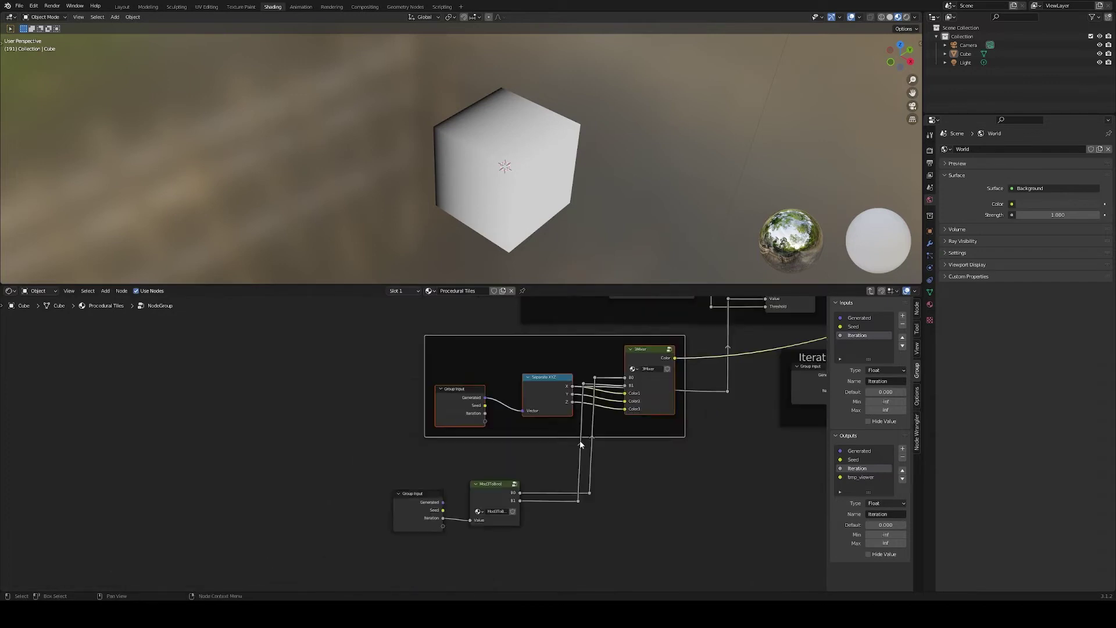
# Step: Frame Mod3ToBool and its Group Input as "Alternating Mix Values" and label the 3Mixer frame "Alternating Cut Direction"
pyautogui.moveTo(374, 554); pyautogui.dragTo(505, 499)
pyautogui.hotkey('ctrl', 'j')
pyautogui.click(916, 308)
pyautogui.click(880, 343)
pyautogui.write('Alternating Mix V...')
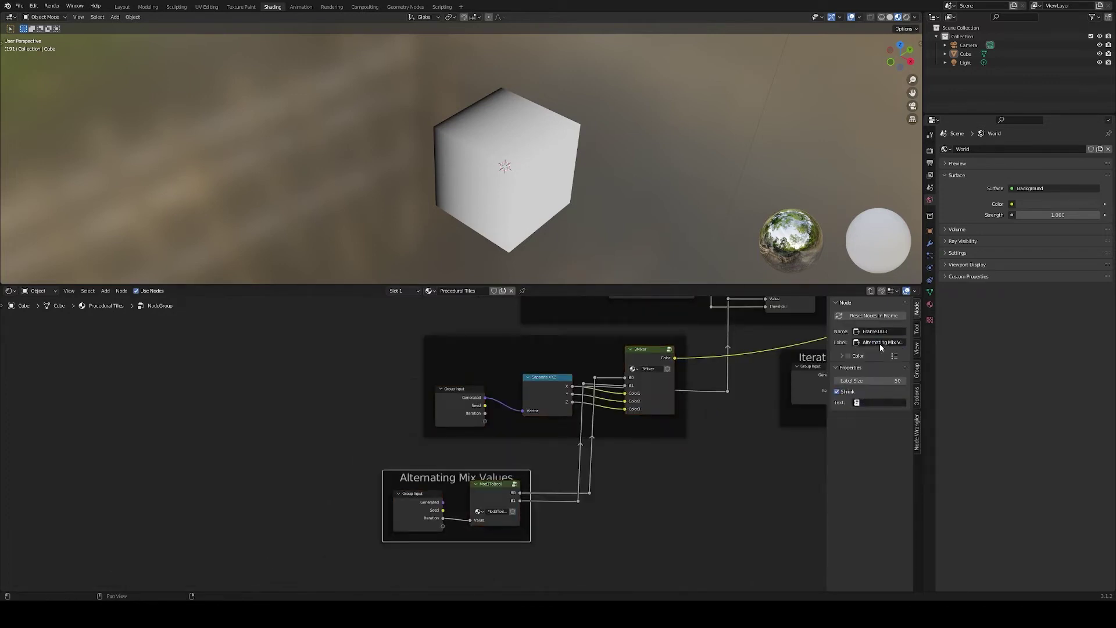
pyautogui.click(881, 382)
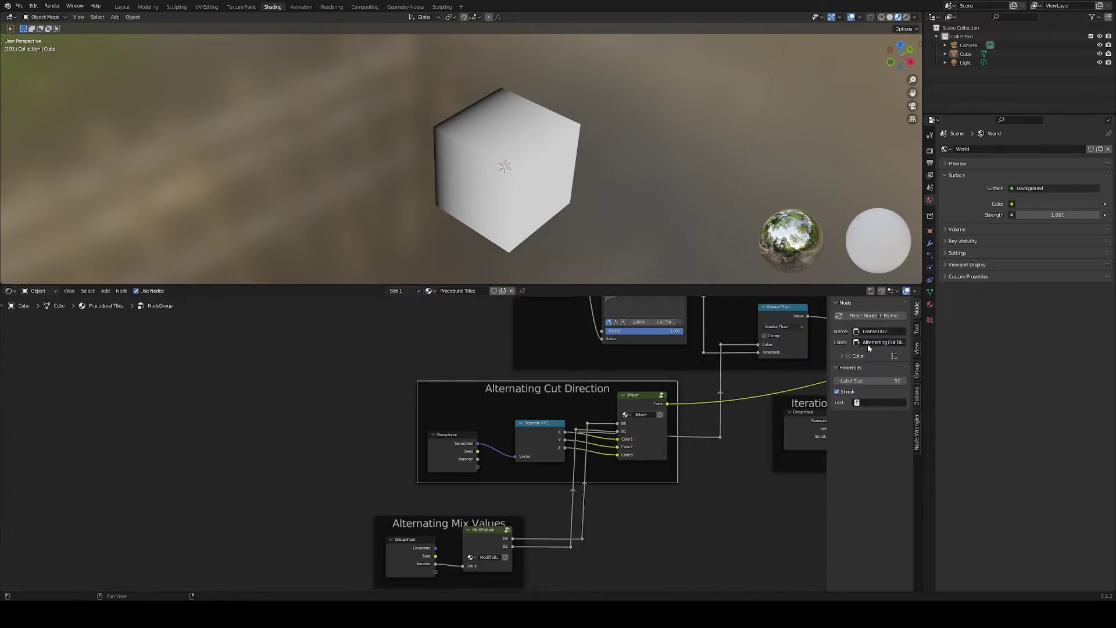
# Step: Connect 3Mixer's color to the Greater Than node's value in place of the X coordinate and leave the group
pyautogui.scroll(-6, 613, 506)
pyautogui.moveTo(631, 445); pyautogui.dragTo(641, 438)
pyautogui.moveTo(655, 436); pyautogui.dragTo(685, 432)
pyautogui.scroll(-3, 686, 444)
pyautogui.moveTo(822, 382); pyautogui.dragTo(610, 408, button='middle')
pyautogui.click(605, 408)
pyautogui.press('Tab')
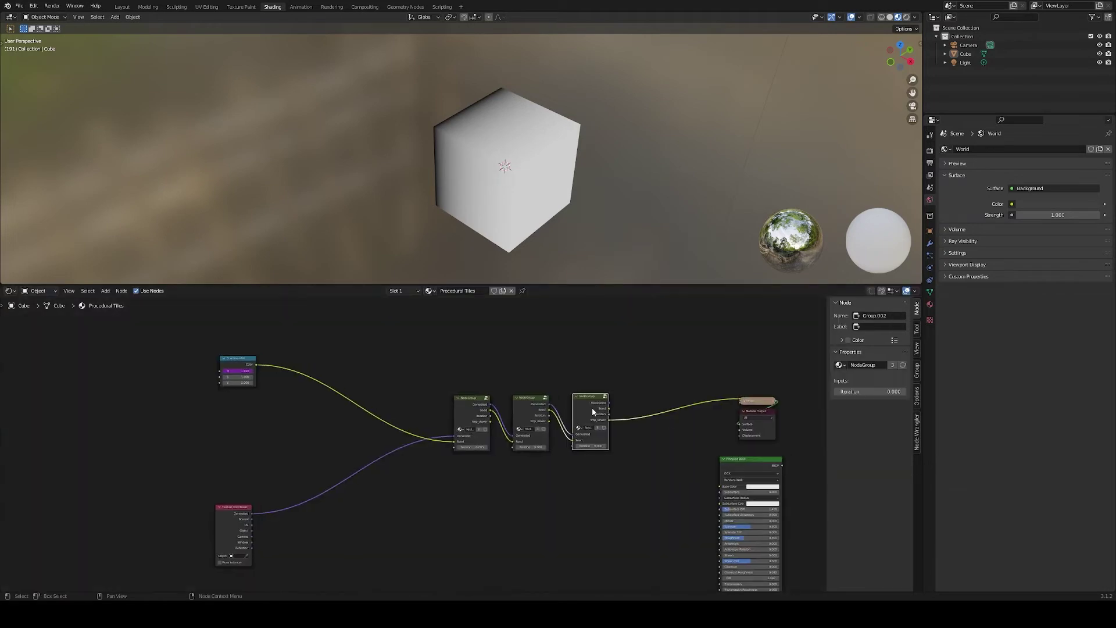
# Step: Link Iteration through the three chained node groups, move Texture Coordinate closer, and preview the last group's Generated output
pyautogui.keyDown('ctrl'); pyautogui.keyDown('shift'); pyautogui.click(591, 410); pyautogui.keyUp('shift'); pyautogui.keyUp('ctrl')
pyautogui.keyDown('ctrl'); pyautogui.keyDown('shift'); pyautogui.click(592, 410); pyautogui.keyUp('shift'); pyautogui.keyUp('ctrl')
pyautogui.moveTo(236, 512); pyautogui.dragTo(327, 437)
pyautogui.scroll(6, 512, 442)
pyautogui.moveTo(476, 402); pyautogui.dragTo(512, 442)
pyautogui.moveTo(569, 401); pyautogui.dragTo(607, 440)
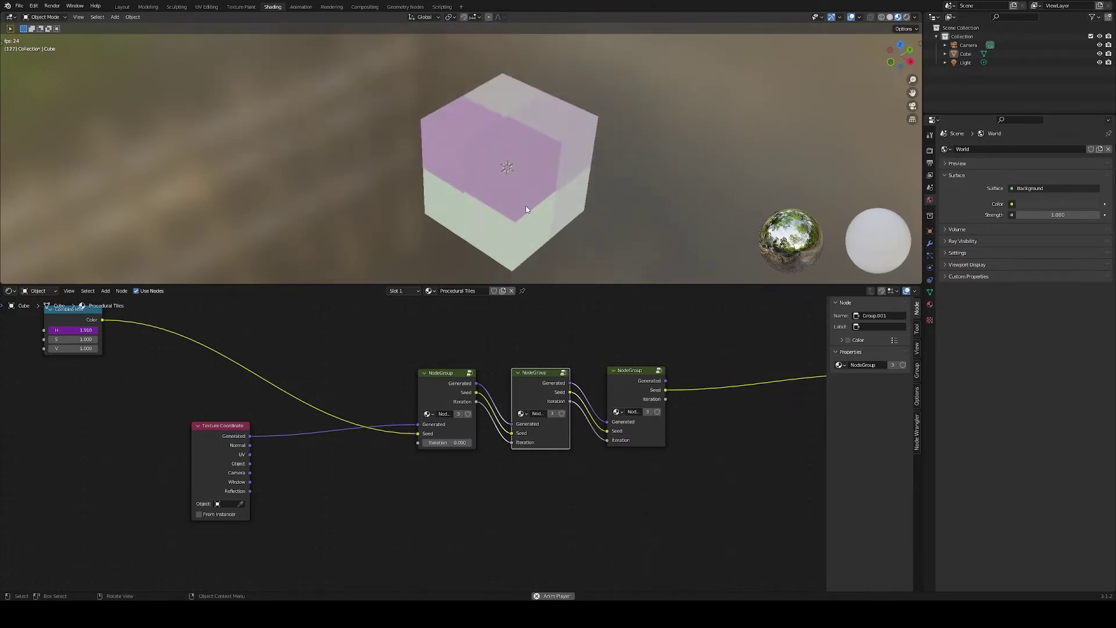
pyautogui.keyDown('ctrl'); pyautogui.keyDown('shift'); pyautogui.click(652, 399); pyautogui.keyUp('shift'); pyautogui.keyUp('ctrl')
pyautogui.keyDown('ctrl'); pyautogui.keyDown('shift'); pyautogui.click(652, 399); pyautogui.keyUp('shift'); pyautogui.keyUp('ctrl')
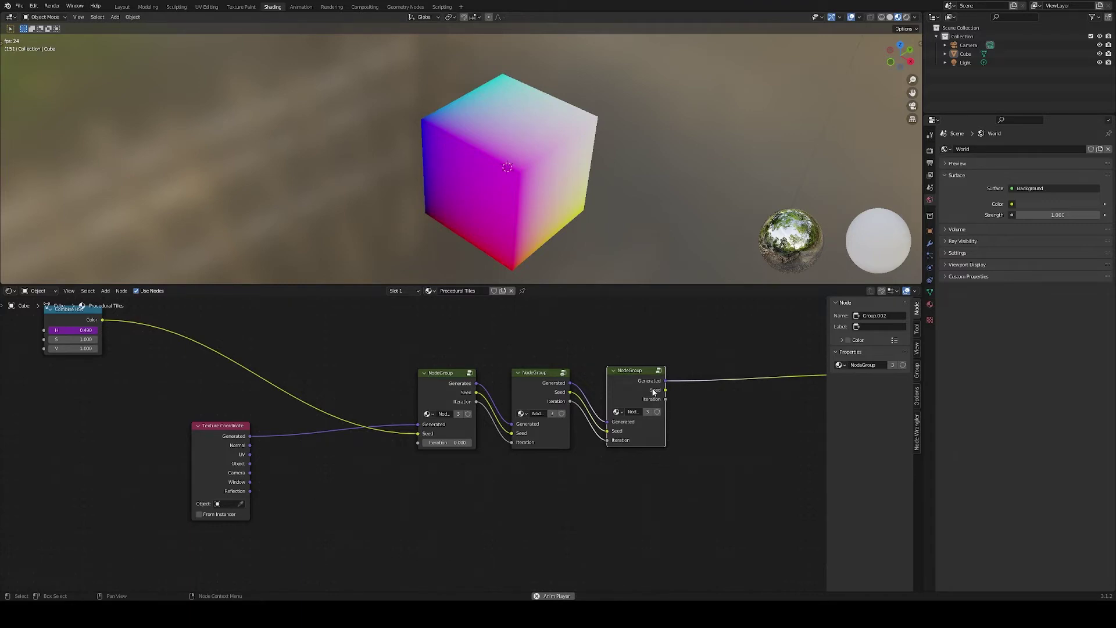
# Step: Inside the last node group, duplicate the Group Input, Separate XYZ and 3Mixer nodes into free space below the frames
pyautogui.press('Tab')
pyautogui.keyDown('shift'); pyautogui.click(498, 392); pyautogui.keyUp('shift')
pyautogui.hotkey('shift', 'd')
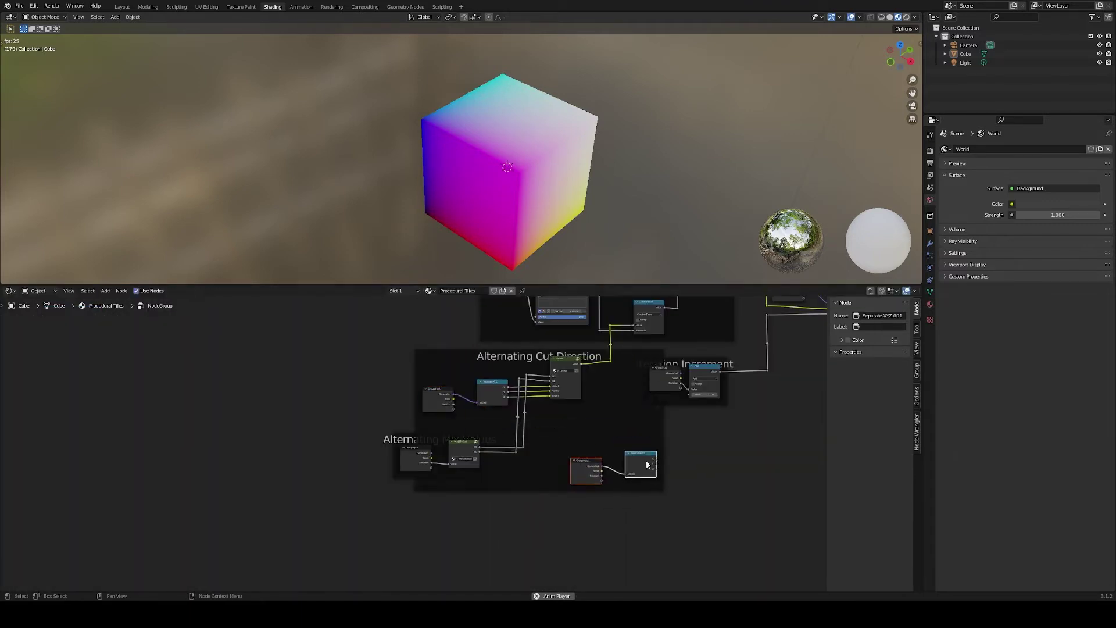
pyautogui.click(655, 518)
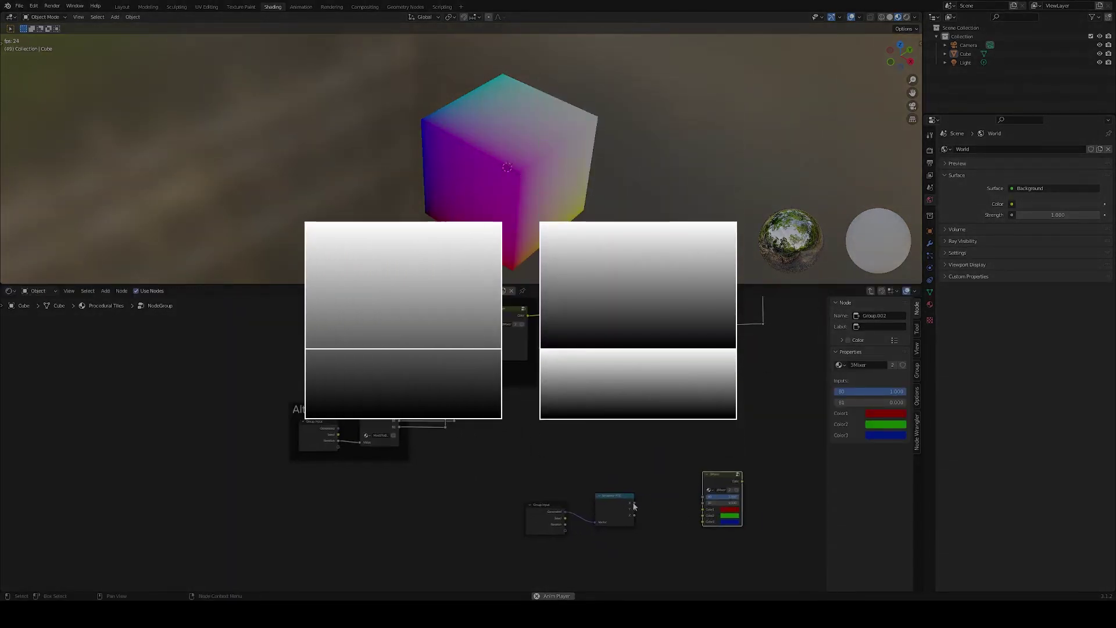
# Step: Wire X, Y, Z and Mod3ToBool's B0 and B1 into the copied 3Mixer, and its color into the Generated output
pyautogui.moveTo(634, 503); pyautogui.dragTo(702, 515)
pyautogui.moveTo(634, 515); pyautogui.dragTo(701, 521)
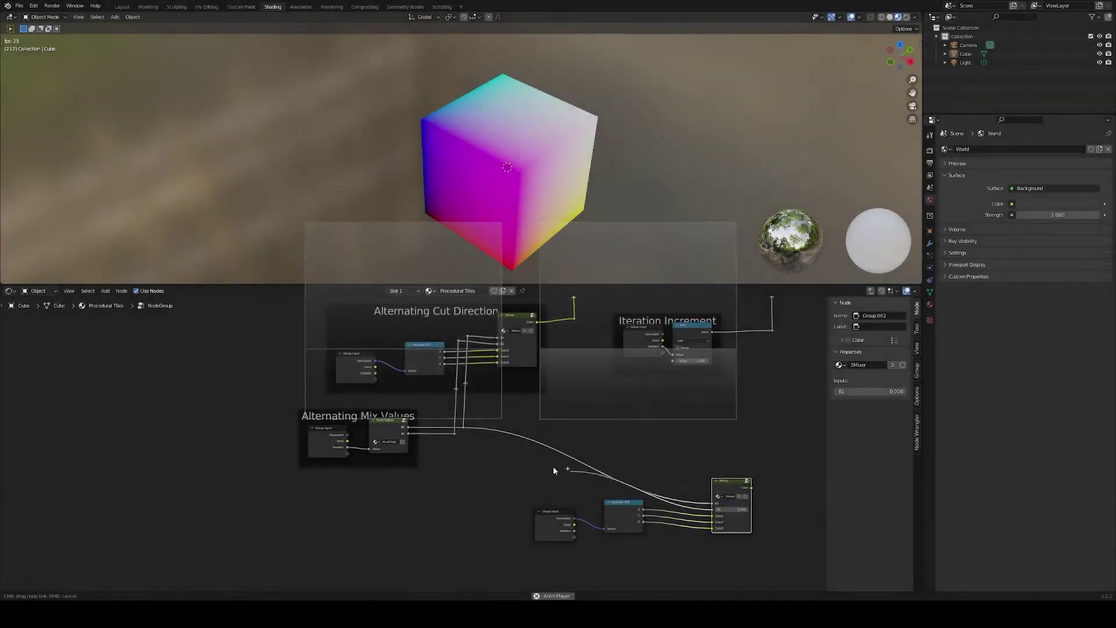
pyautogui.moveTo(609, 515); pyautogui.dragTo(694, 329)
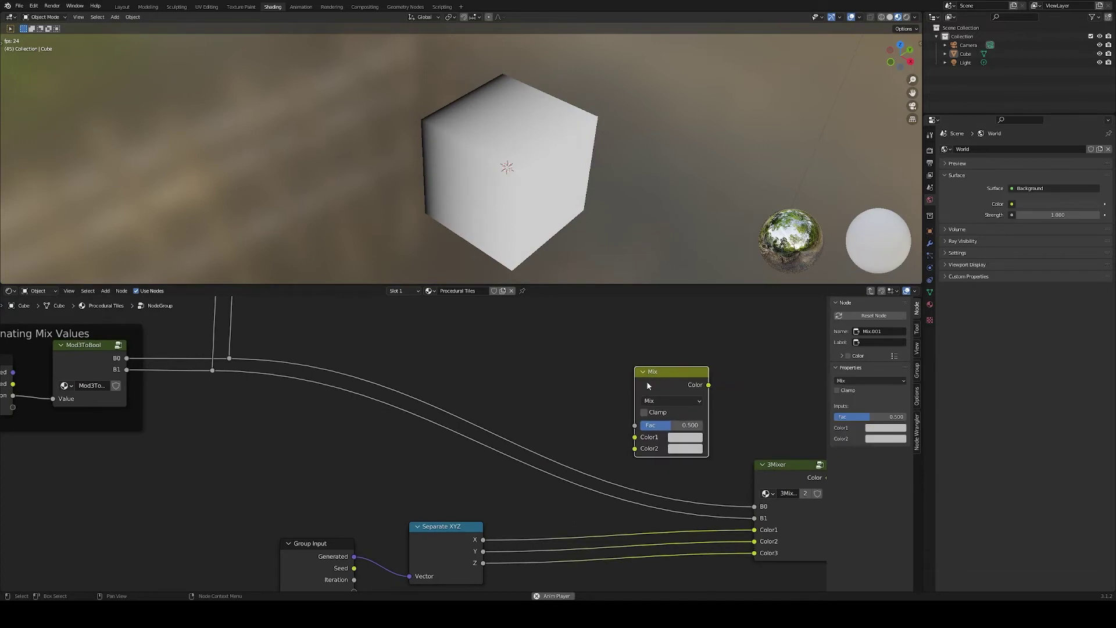
# Step: Place a Mix node above the copied 3Mixer and add a Map Range node feeding its Color1
pyautogui.moveTo(646, 383); pyautogui.dragTo(666, 356)
pyautogui.hotkey('shift', 'a')
pyautogui.click(565, 330)
pyautogui.write('map')
pyautogui.click(583, 360)
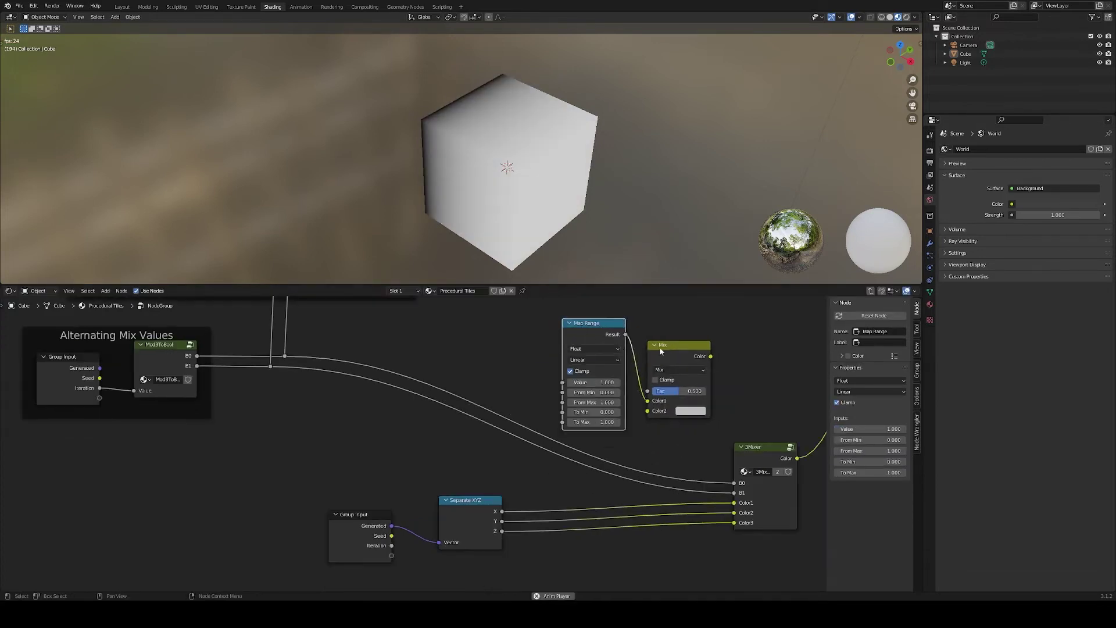
# Step: Group the Map Range and Mix nodes, with a second Map Range feeding the Mix's Color2
pyautogui.click(680, 349)
pyautogui.keyDown('shift'); pyautogui.click(587, 332); pyautogui.keyUp('shift')
pyautogui.keyDown('shift'); pyautogui.click(583, 315); pyautogui.keyUp('shift')
pyautogui.hotkey('ctrl', 'g')
pyautogui.moveTo(404, 433); pyautogui.dragTo(421, 327)
pyautogui.click(405, 458)
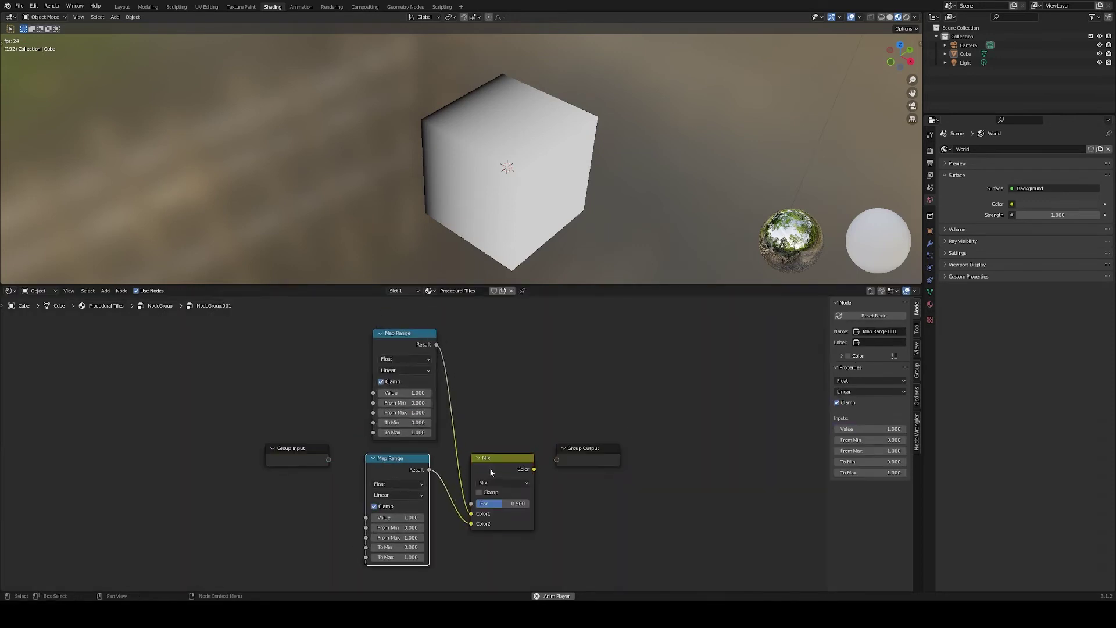
# Step: Wire group inputs to the Mix factor, both Map Range values, the first's From Max and the second's From Min, and output the Mix color
pyautogui.click(490, 469)
pyautogui.moveTo(468, 487); pyautogui.dragTo(521, 474, button='middle')
pyautogui.scroll(2, 520, 474)
pyautogui.moveTo(381, 445); pyautogui.dragTo(354, 445)
pyautogui.moveTo(368, 429); pyautogui.dragTo(391, 395, button='middle')
pyautogui.moveTo(344, 398); pyautogui.dragTo(303, 400)
pyautogui.moveTo(335, 422); pyautogui.dragTo(419, 336)
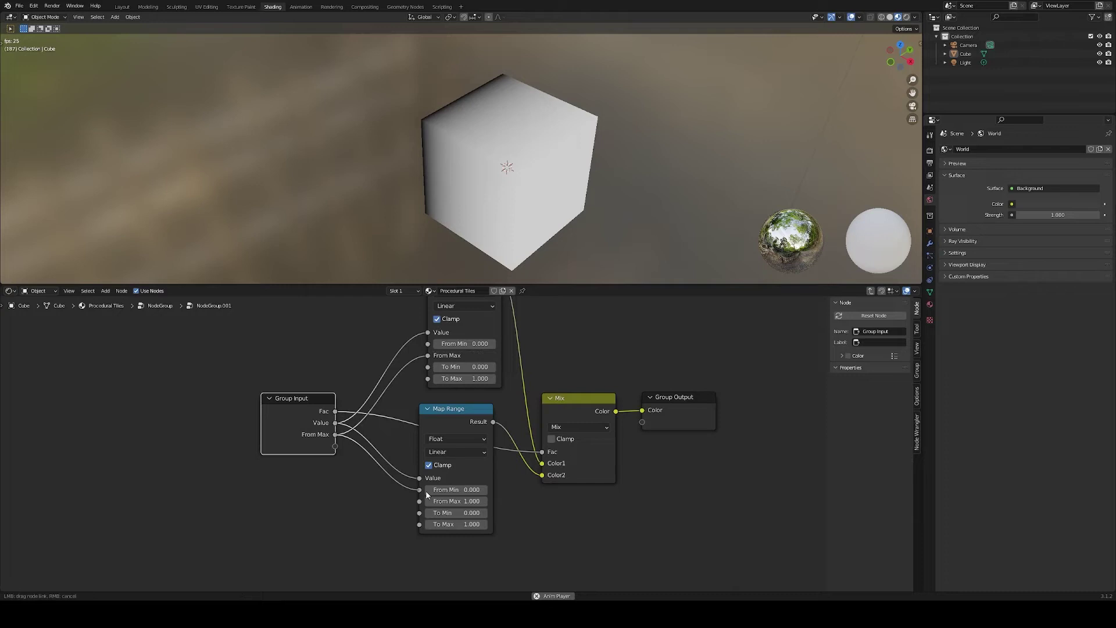
# Step: Rename the From Max group input to Split, order it before Value, and name the group Remapping
pyautogui.click(916, 371)
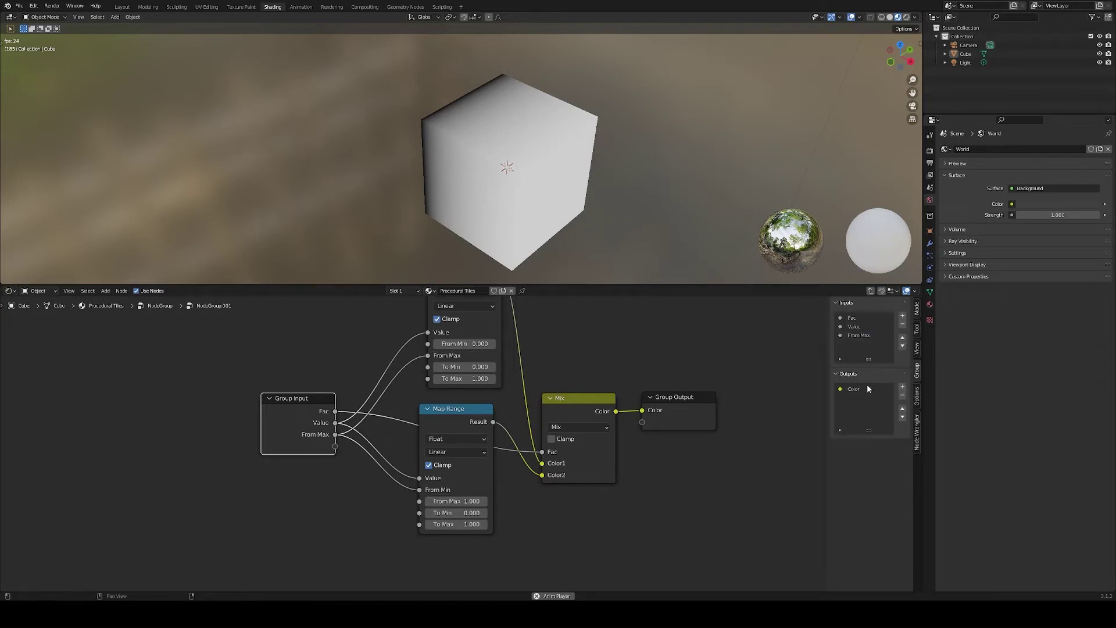
pyautogui.press('Tab')
pyautogui.doubleClick(615, 361)
pyautogui.write('Remapping')
pyautogui.press('Return')
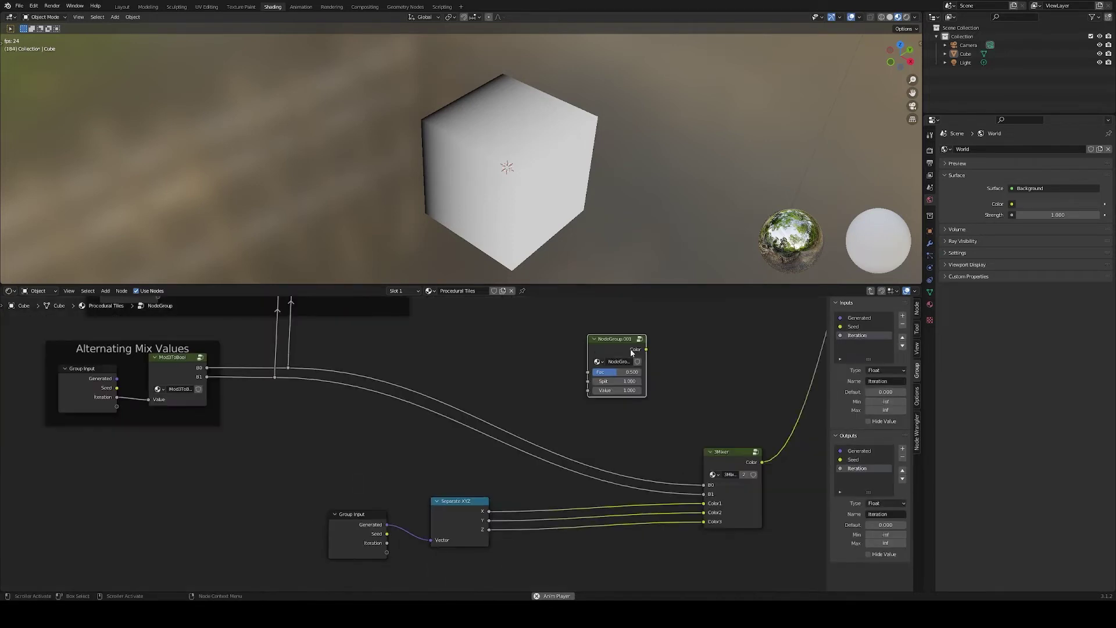
# Step: Move Remapping below Iteration Increment and connect the Greater Than result to Fac and the threshold signal to Split through a reroute
pyautogui.moveTo(585, 366); pyautogui.dragTo(573, 366)
pyautogui.moveTo(450, 471); pyautogui.dragTo(521, 543, button='middle')
pyautogui.scroll(-5, 520, 543)
pyautogui.moveTo(591, 334); pyautogui.dragTo(573, 470)
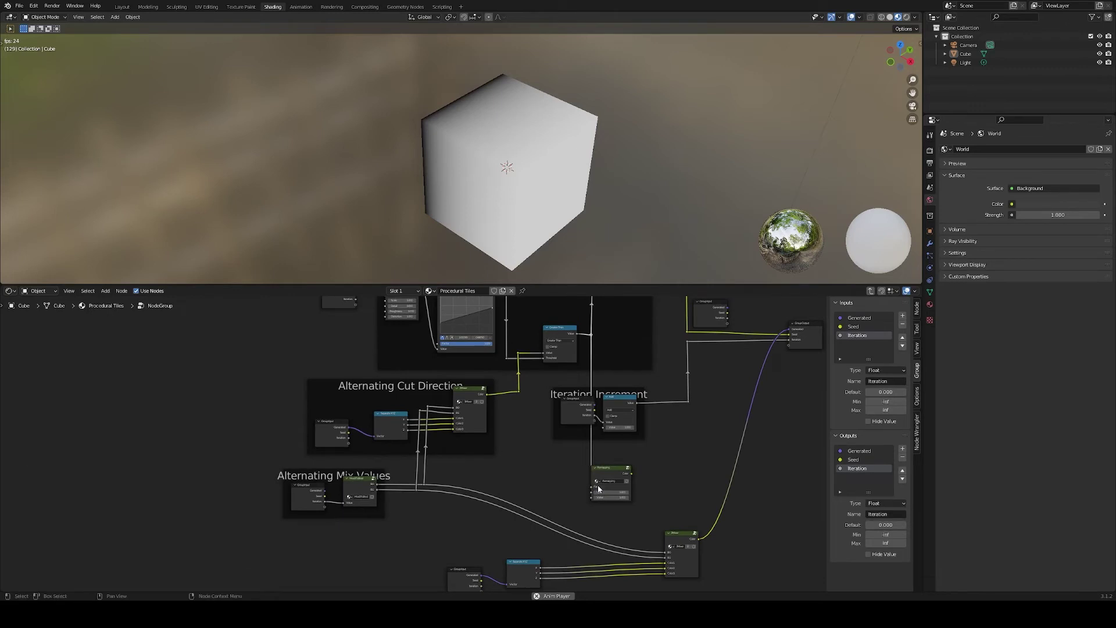
pyautogui.moveTo(506, 356); pyautogui.dragTo(585, 497)
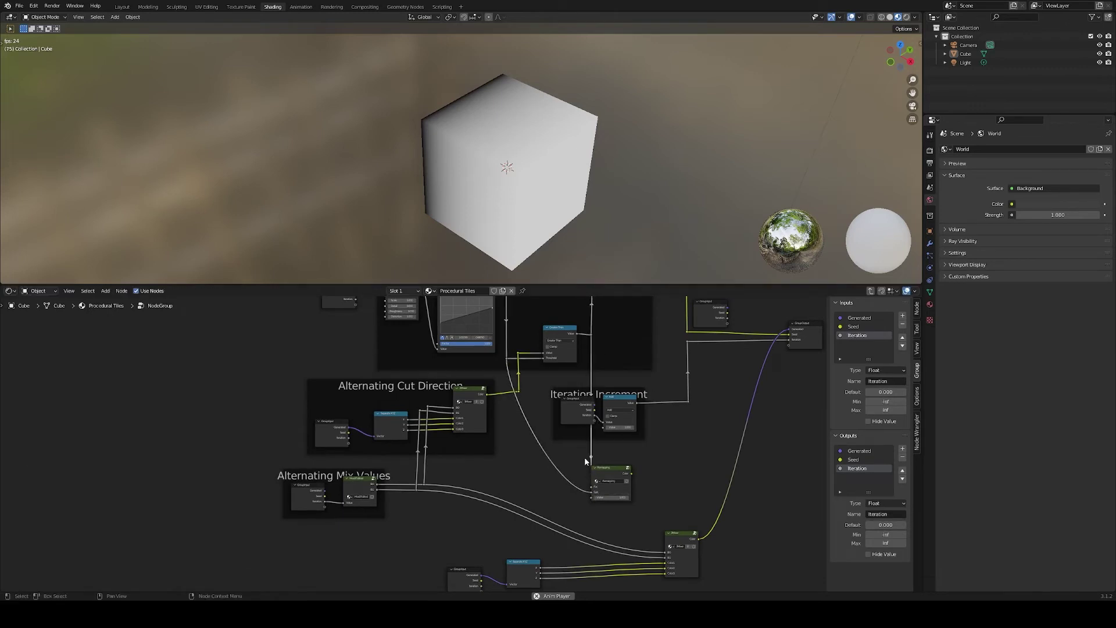
pyautogui.click(506, 491)
pyautogui.scroll(2, 510, 487)
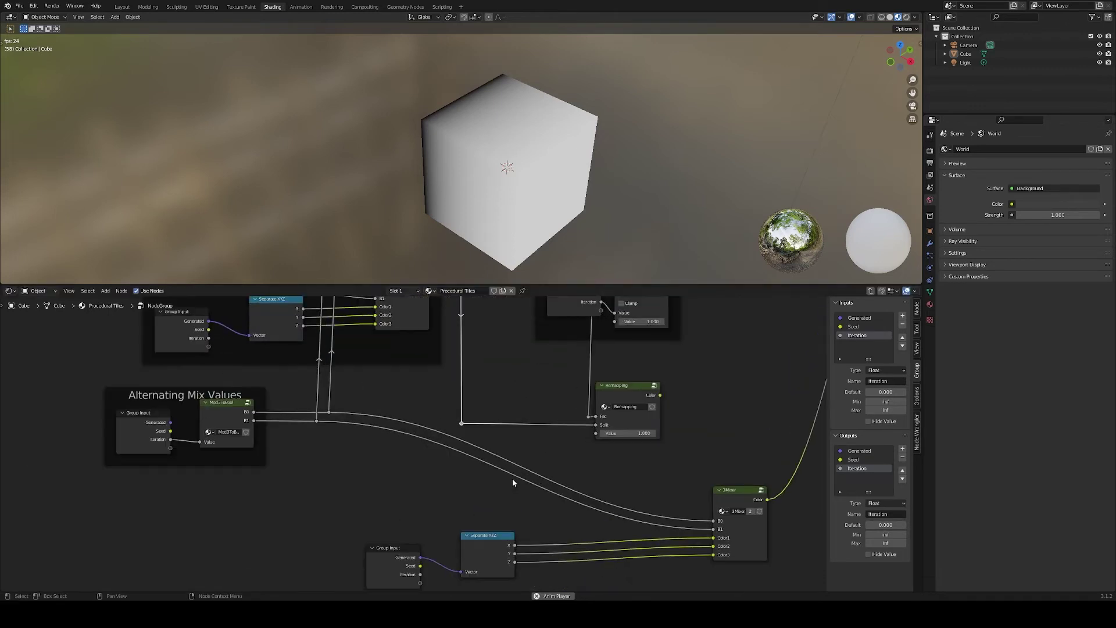
# Step: Route the X coordinate through Remapping into the copied 3Mixer's Color1 and move that 3Mixer to make room
pyautogui.moveTo(705, 486); pyautogui.dragTo(696, 521)
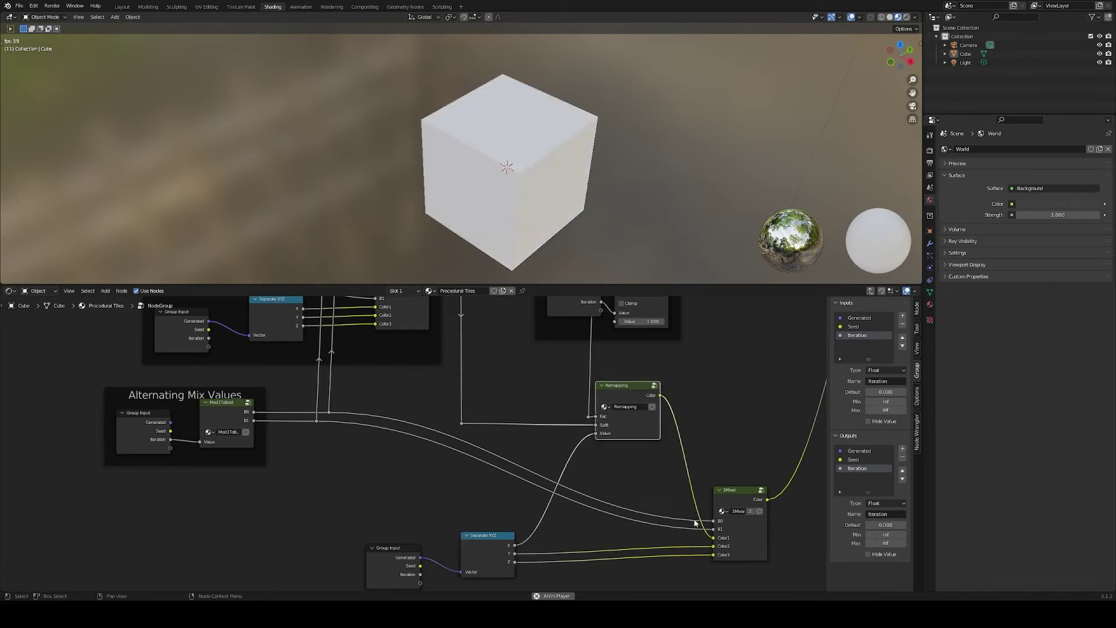
pyautogui.scroll(-1, 692, 516)
pyautogui.moveTo(691, 514); pyautogui.dragTo(697, 475, button='middle')
pyautogui.moveTo(731, 456); pyautogui.dragTo(783, 459)
# Step: Duplicate the Remapping node twice with its input links kept, staggering the copies beside the original
pyautogui.moveTo(688, 414); pyautogui.dragTo(602, 375, button='middle')
pyautogui.click(560, 327)
pyautogui.hotkey('ctrl', 'shift', 'd')
pyautogui.click(622, 356)
pyautogui.hotkey('ctrl', 'shift', 'd')
pyautogui.click(690, 373)
# Step: Move the copied 3Mixer farther away and feed Y and Z into the second and third Remapping nodes' Value inputs
pyautogui.moveTo(702, 423); pyautogui.dragTo(769, 427)
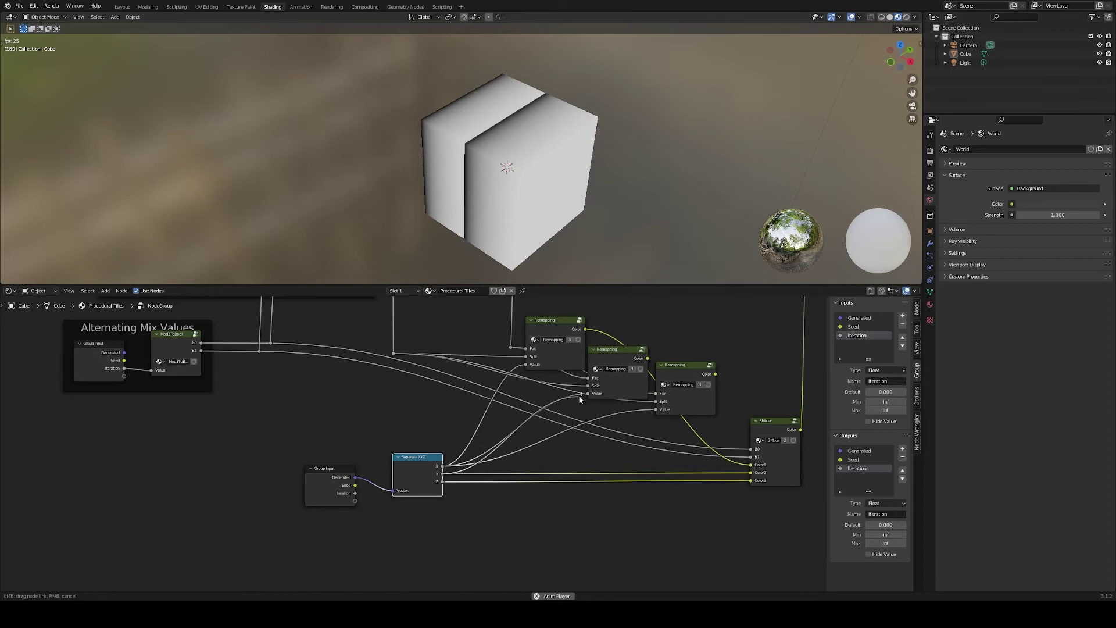
pyautogui.moveTo(579, 397); pyautogui.dragTo(587, 394)
pyautogui.moveTo(443, 482); pyautogui.dragTo(655, 410)
# Step: Move the copied 3Mixer farther away and add a Combine XYZ node between the Remapping nodes and the 3Mixer
pyautogui.moveTo(763, 420); pyautogui.dragTo(652, 440, button='middle')
pyautogui.moveTo(652, 439); pyautogui.dragTo(759, 451)
pyautogui.moveTo(642, 383); pyautogui.dragTo(579, 384, button='middle')
pyautogui.hotkey('shift', 'a')
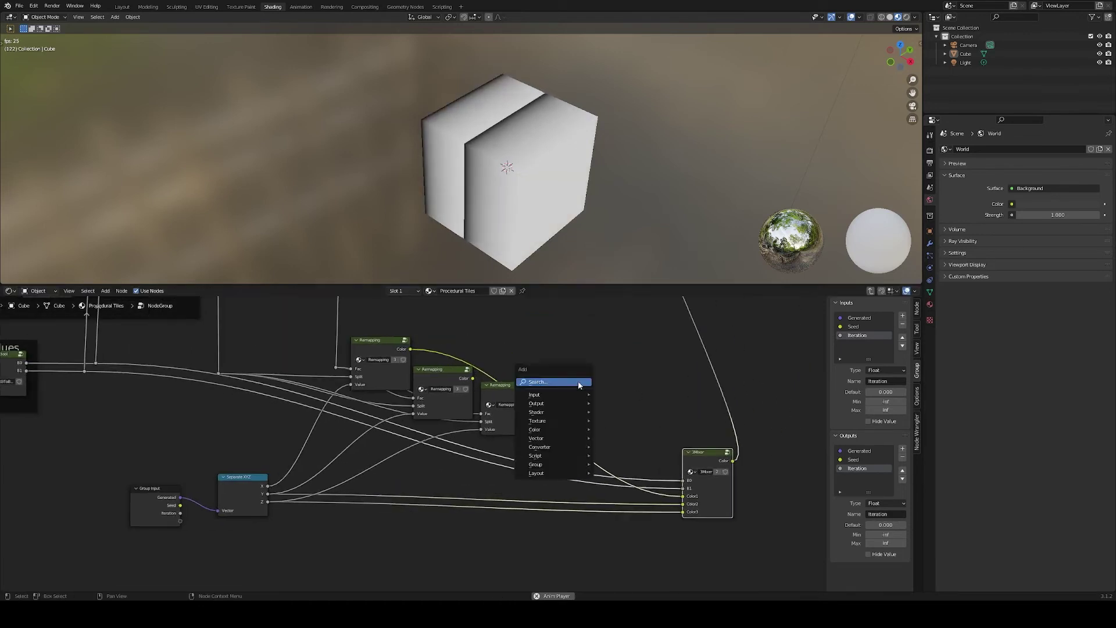
pyautogui.click(578, 385)
pyautogui.write('comb')
pyautogui.press('Return')
pyautogui.click(617, 390)
# Step: Connect the first Remapping's Color to the Combine XYZ's X and its Vector to the 3Mixer's Color1
pyautogui.scroll(1, 616, 401)
pyautogui.moveTo(375, 339); pyautogui.dragTo(592, 402)
pyautogui.moveTo(672, 518); pyautogui.dragTo(693, 511)
pyautogui.moveTo(612, 391); pyautogui.dragTo(588, 394)
# Step: Duplicate Combine XYZ for the 3Mixer's Color2 and Color3, remapping only Y in one copy and only Z in the other
pyautogui.hotkey('shift', 'd')
pyautogui.click(598, 436)
pyautogui.moveTo(637, 437); pyautogui.dragTo(692, 520)
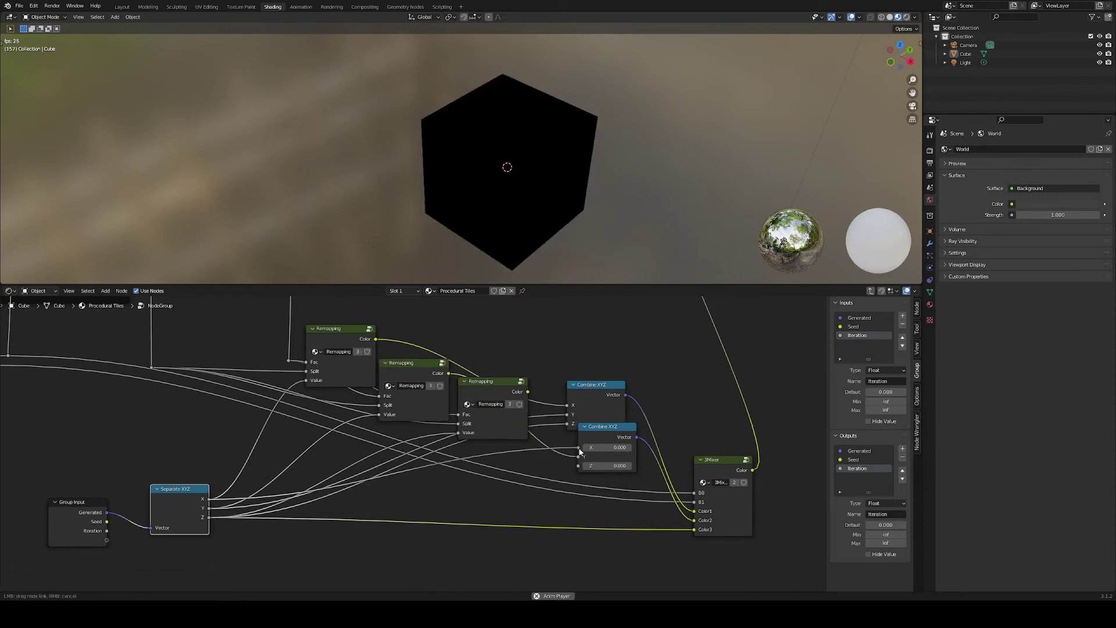
pyautogui.moveTo(621, 550); pyautogui.dragTo(625, 499)
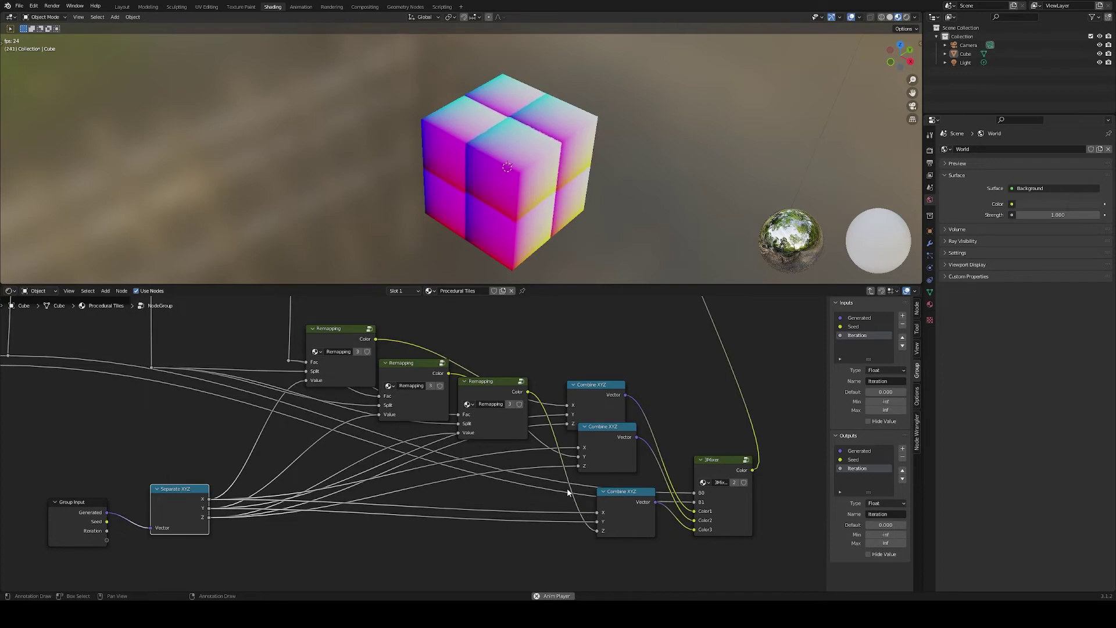
# Step: Join the coordinate remapping nodes into a frame labelled Remapping and move the frame clear of the neighbouring ones
pyautogui.scroll(-8, 567, 492)
pyautogui.moveTo(318, 370); pyautogui.dragTo(421, 395, button='middle')
pyautogui.scroll(-2, 525, 511)
pyautogui.moveTo(364, 549); pyautogui.dragTo(717, 474)
pyautogui.hotkey('ctrl', 'j')
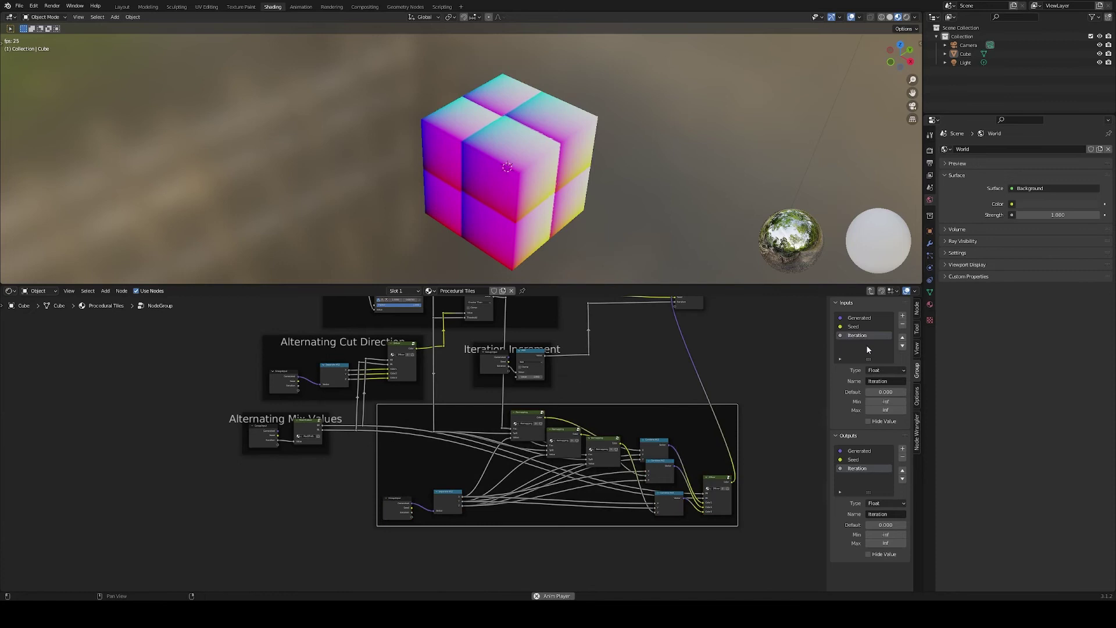
pyautogui.click(916, 308)
pyautogui.click(880, 342)
pyautogui.write('Remapping')
pyautogui.press('Return')
pyautogui.moveTo(660, 409); pyautogui.dragTo(685, 416)
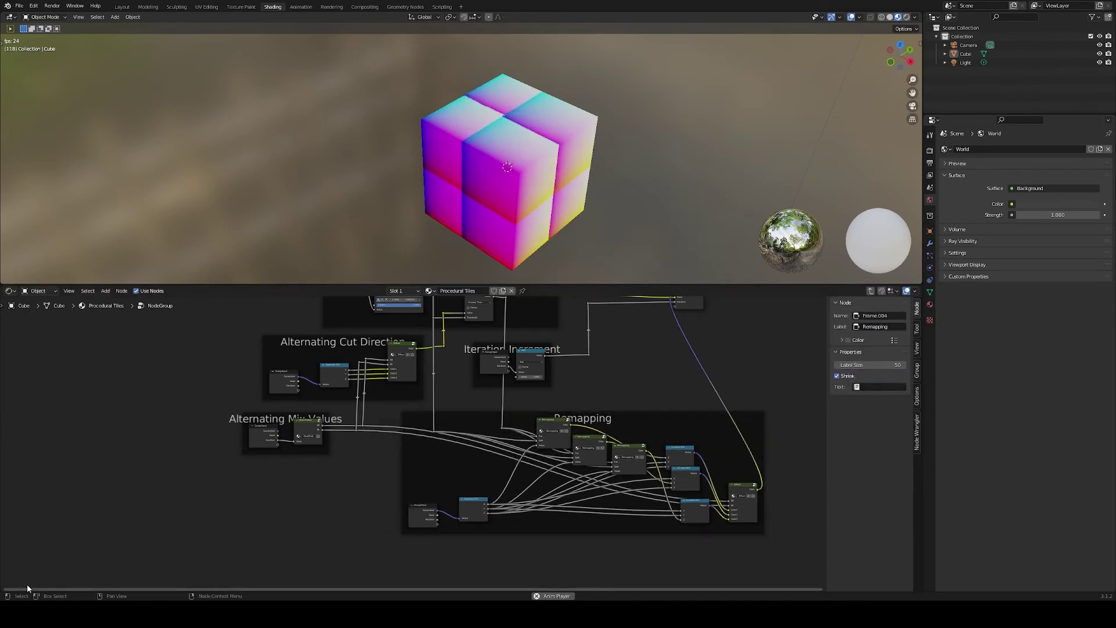
# Step: Move the Group Output farther away, add a reroute on the remapped coordinate link, and leave the node group
pyautogui.moveTo(692, 313); pyautogui.dragTo(631, 352, button='middle')
pyautogui.moveTo(628, 336); pyautogui.dragTo(737, 339)
pyautogui.keyDown('shift'); pyautogui.moveTo(704, 375); pyautogui.dragTo(720, 374, button='right'); pyautogui.keyUp('shift')
pyautogui.press('Tab')
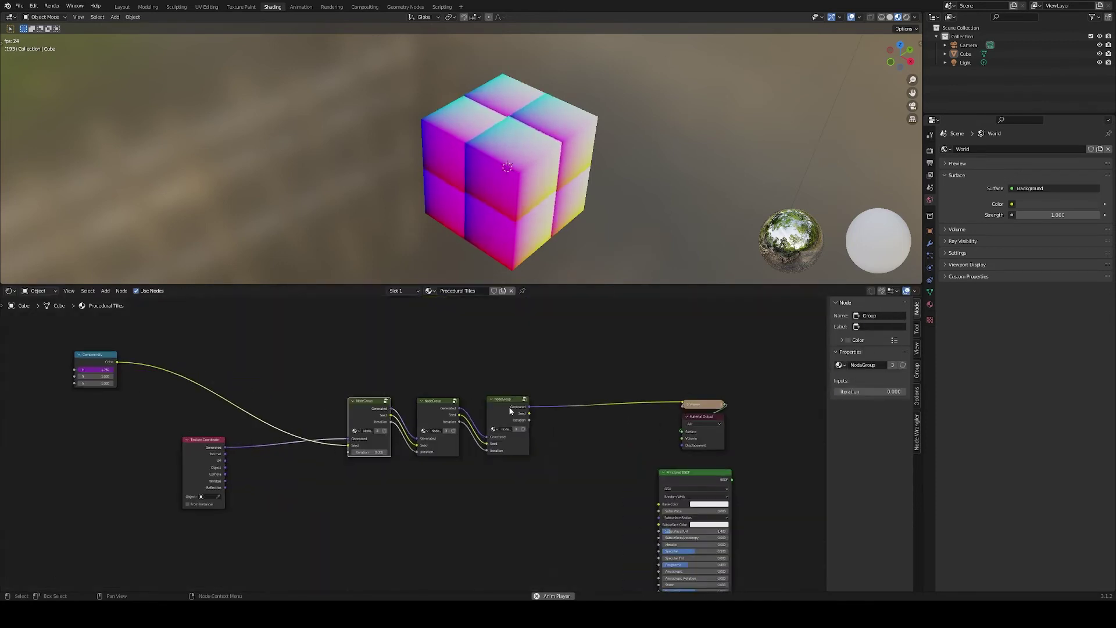
# Step: Duplicate the three chained NodeGroup nodes, connect the copies after the original chain, and line them up
pyautogui.click(511, 410)
pyautogui.scroll(-1, 443, 418)
pyautogui.keyDown('shift'); pyautogui.click(443, 417); pyautogui.keyUp('shift')
pyautogui.keyDown('shift'); pyautogui.click(390, 413); pyautogui.keyUp('shift')
pyautogui.hotkey('shift', 'd')
pyautogui.click(574, 341)
pyautogui.moveTo(516, 408); pyautogui.dragTo(535, 375)
pyautogui.moveTo(559, 324); pyautogui.dragTo(679, 377)
pyautogui.press('g')
pyautogui.click(674, 437)
# Step: Preview the last NodeGroup's Generated output and move the Material Output and Principled BSDF out of the way
pyautogui.keyDown('ctrl'); pyautogui.keyDown('shift'); pyautogui.click(675, 437); pyautogui.keyUp('shift'); pyautogui.keyUp('ctrl')
pyautogui.click(676, 442)
pyautogui.moveTo(672, 415); pyautogui.dragTo(802, 411)
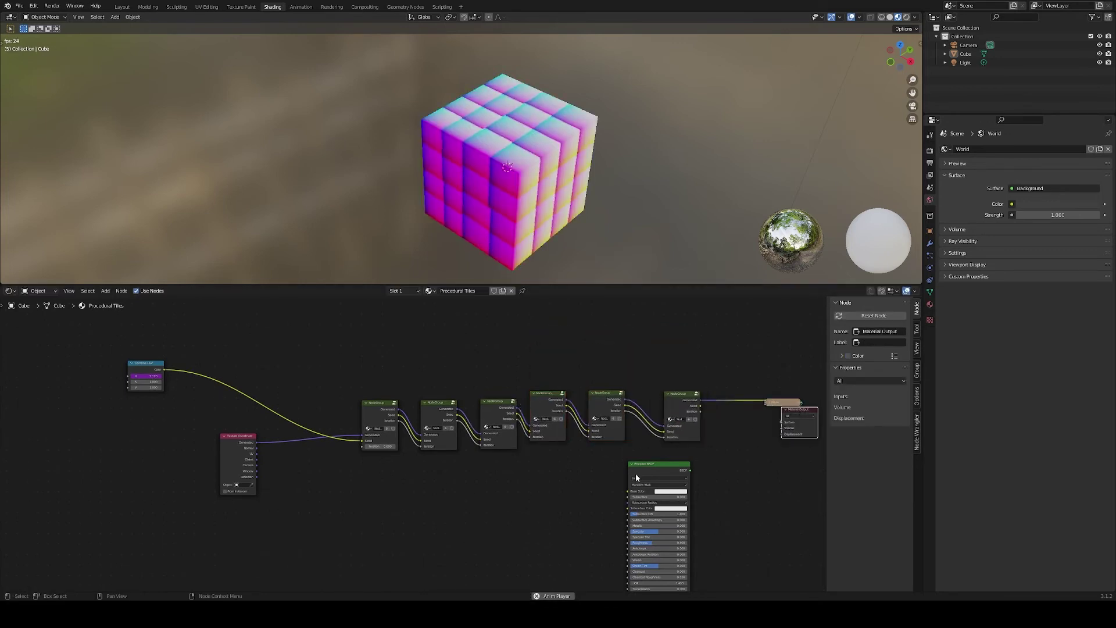
pyautogui.moveTo(636, 473); pyautogui.dragTo(671, 461)
pyautogui.scroll(1, 606, 437)
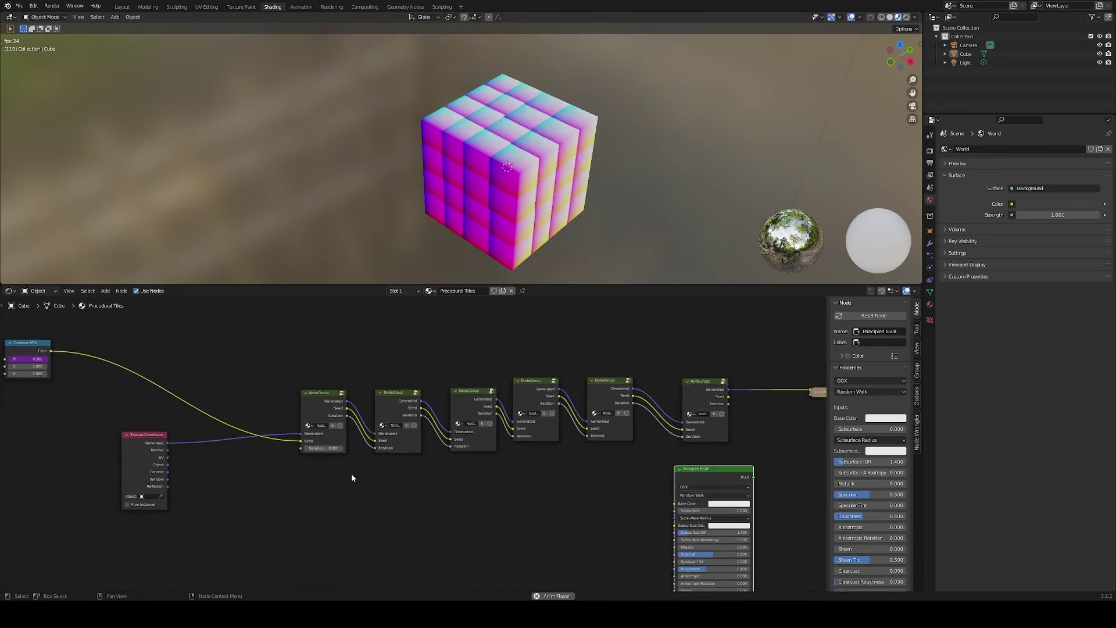
# Step: Inside the node group, reshape Random Cut's Float Curve with two added inner points, one at about 0.65, 0.594
pyautogui.click(382, 410)
pyautogui.press('Tab')
pyautogui.moveTo(328, 326); pyautogui.dragTo(465, 439, button='middle')
pyautogui.scroll(4, 467, 437)
pyautogui.moveTo(363, 382); pyautogui.dragTo(377, 447, button='middle')
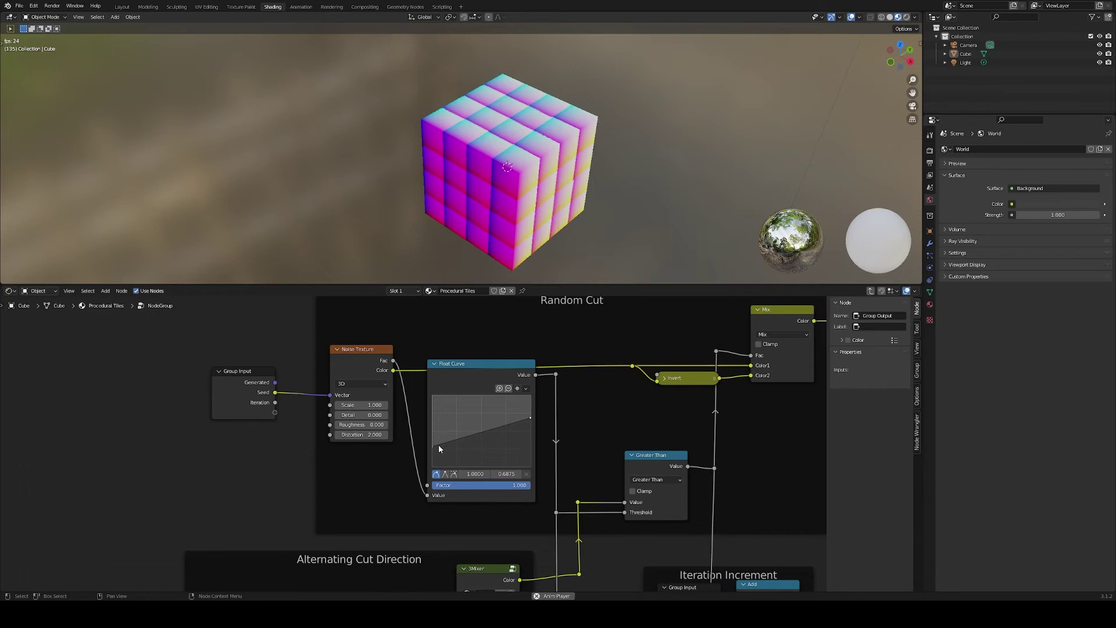
pyautogui.click(460, 439)
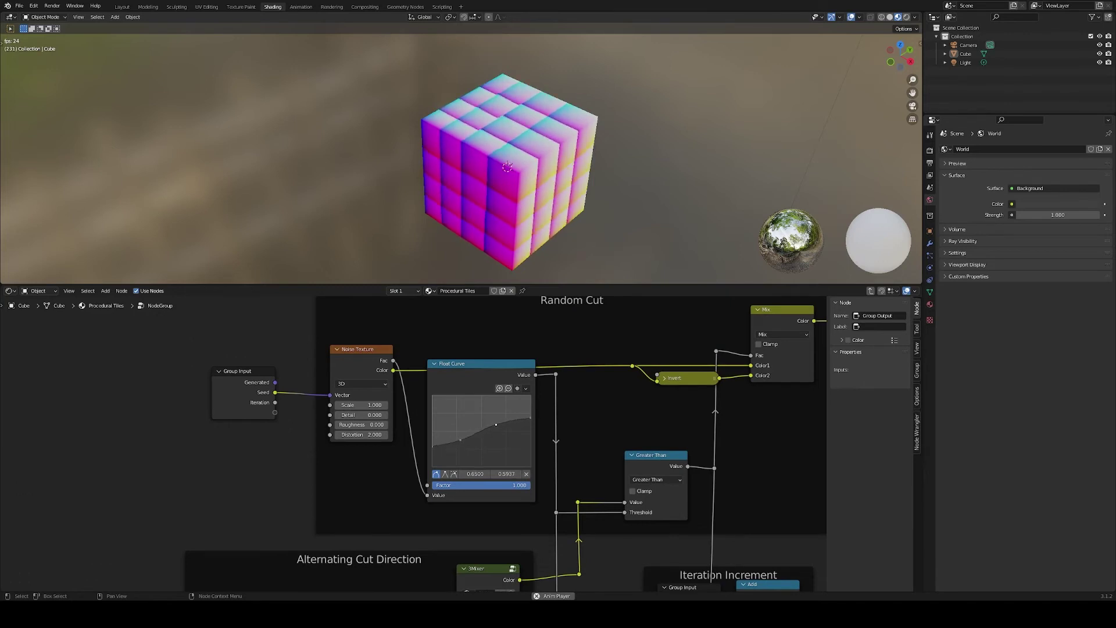
# Step: Add a Noise Texture, feed the last NodeGroup's Generated output into its Vector through reroutes, and preview the noise
pyautogui.write('noi')
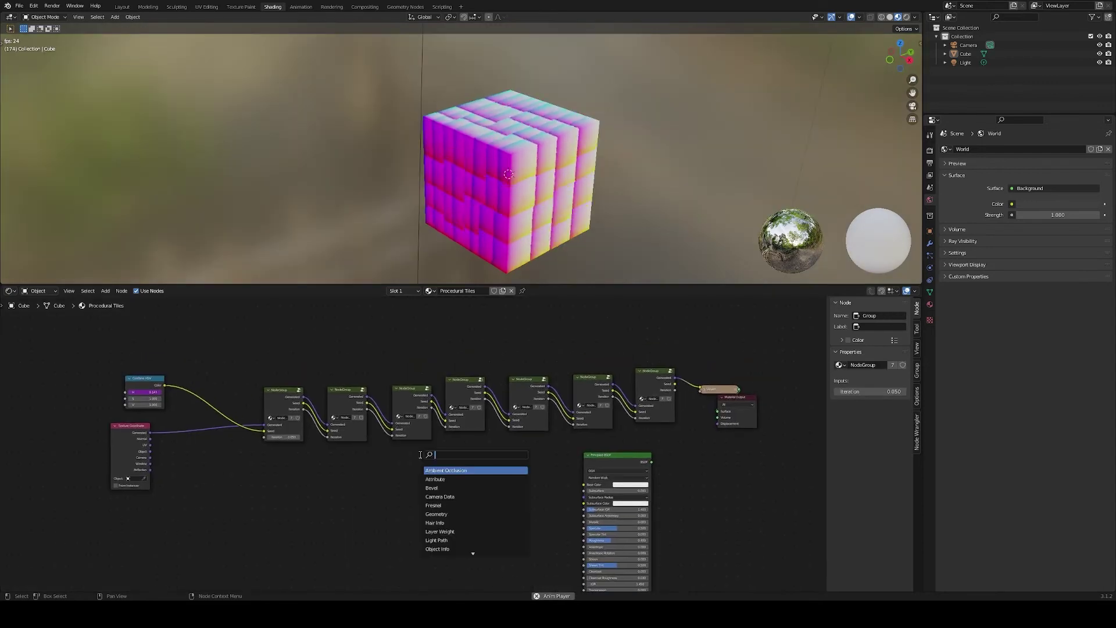
pyautogui.press('Return')
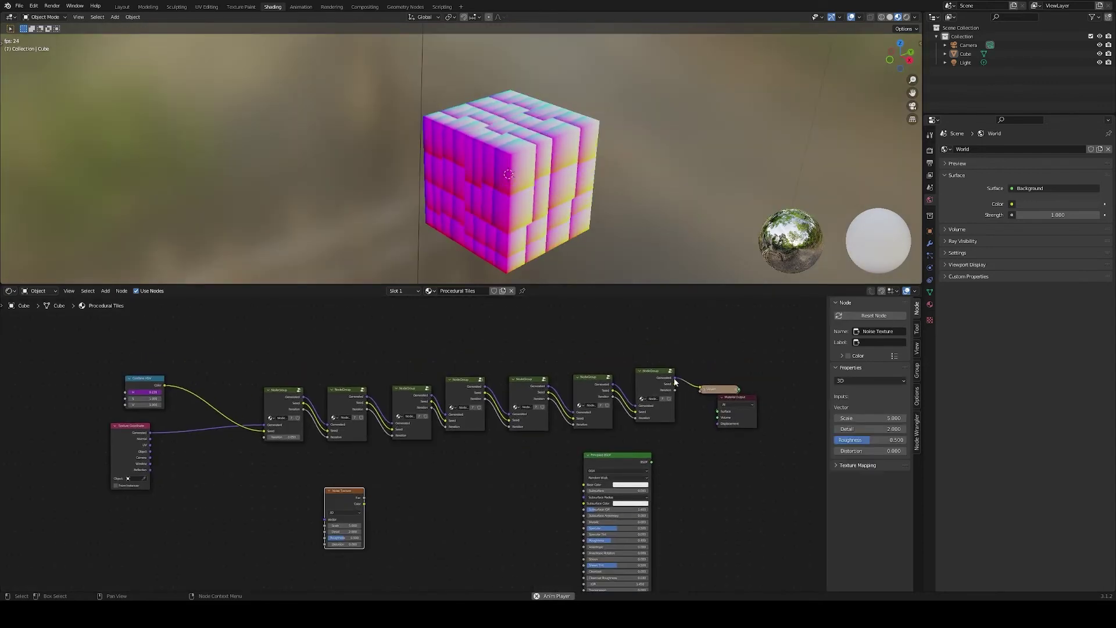
pyautogui.moveTo(674, 382); pyautogui.dragTo(358, 498)
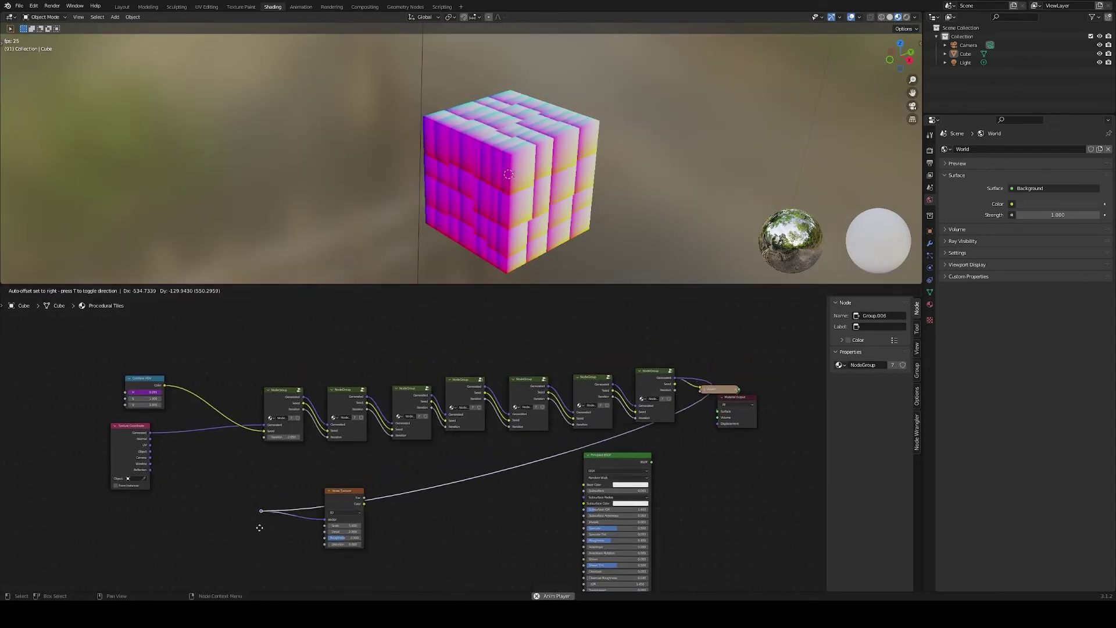
pyautogui.moveTo(259, 527); pyautogui.dragTo(447, 509)
pyautogui.moveTo(340, 458); pyautogui.dragTo(692, 456)
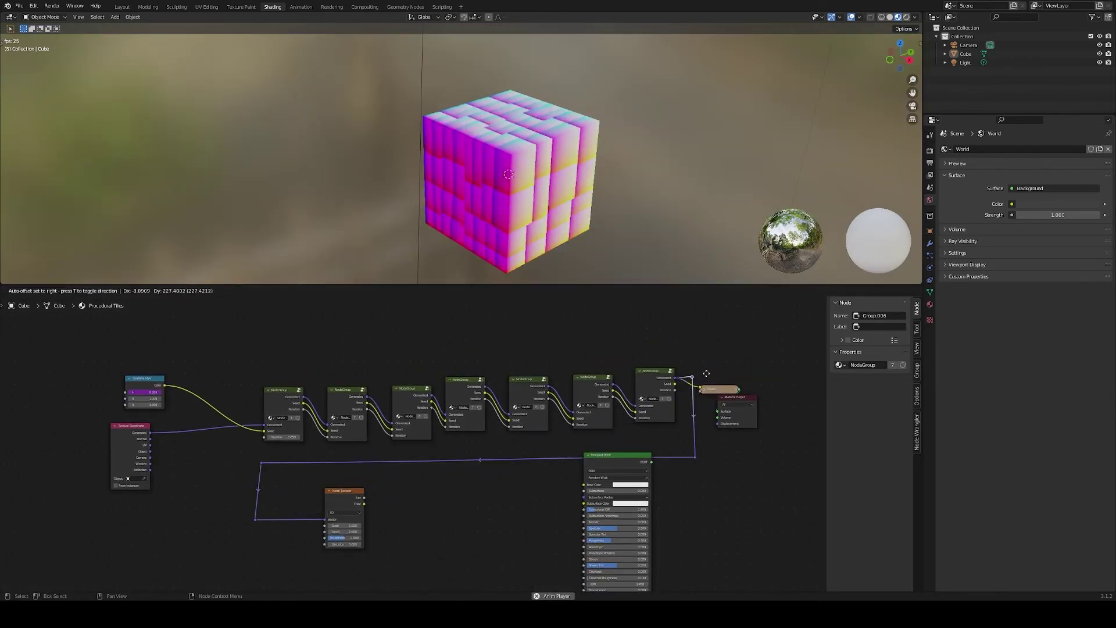
pyautogui.keyDown('ctrl'); pyautogui.keyDown('shift'); pyautogui.click(345, 508); pyautogui.keyUp('shift'); pyautogui.keyUp('ctrl')
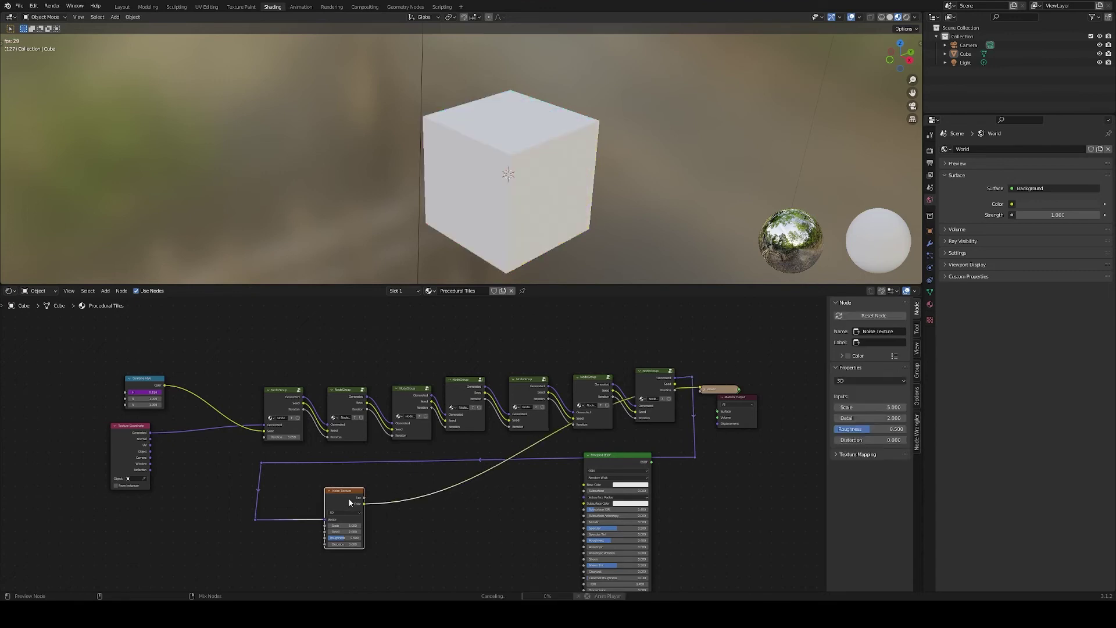
# Step: Add a ColorRamp after the Noise Texture, moving the white stop inward and the black stop to 0.359
pyautogui.hotkey('shift', 'a')
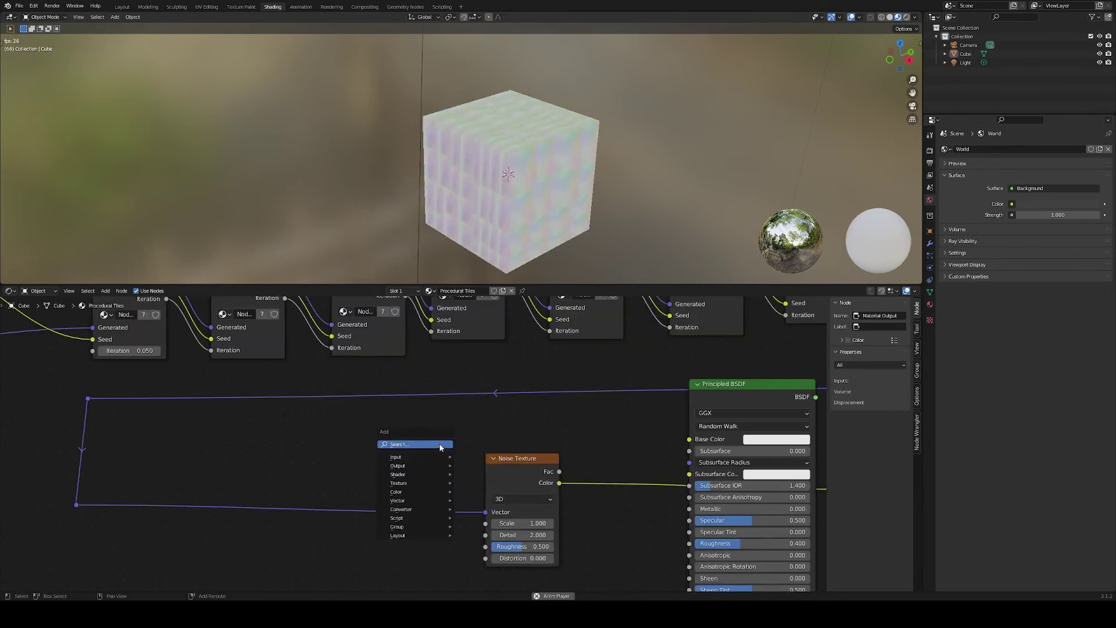
pyautogui.click(445, 445)
pyautogui.write('ramp')
pyautogui.press('Return')
pyautogui.click(572, 472)
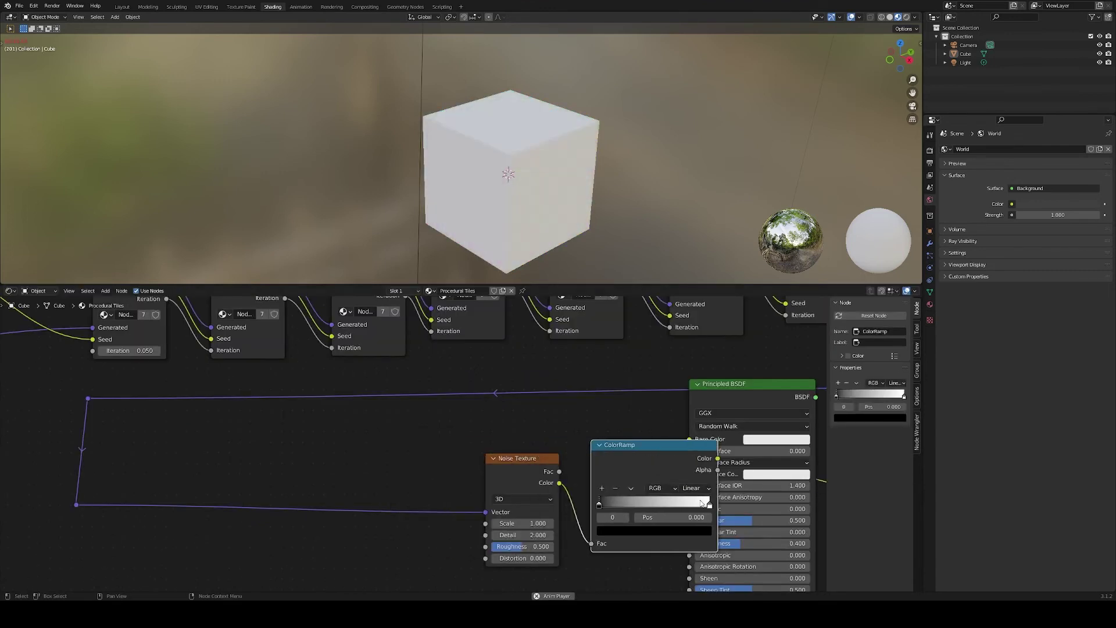
pyautogui.moveTo(766, 518); pyautogui.dragTo(740, 518)
pyautogui.moveTo(614, 518); pyautogui.dragTo(669, 518)
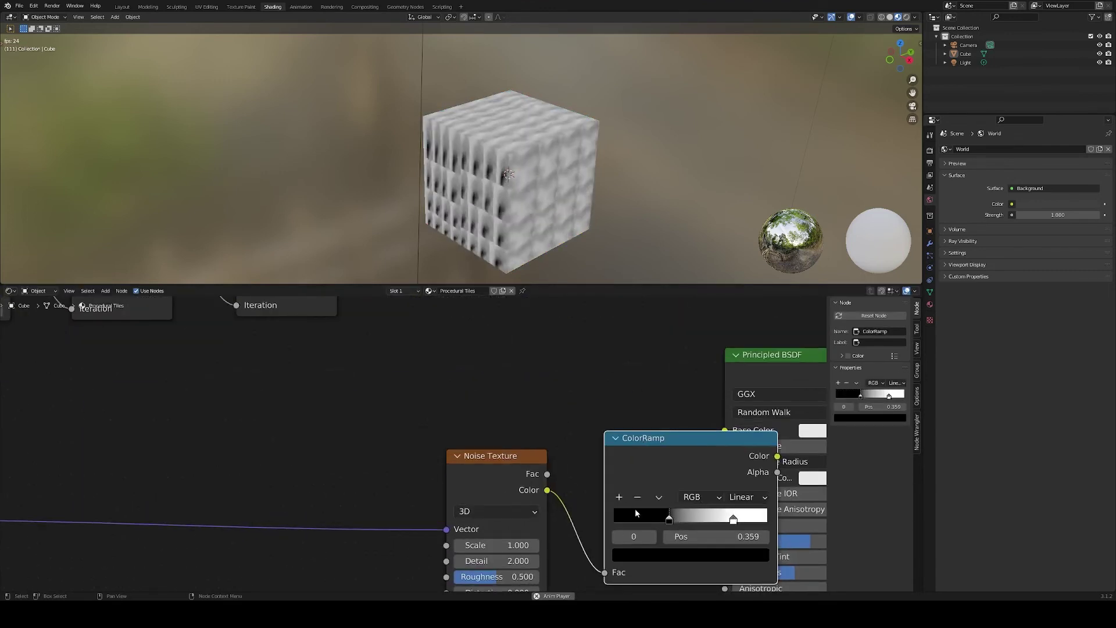
# Step: Add a ColorRamp stop at 0.514 and color it bright magenta with hue 0.941 and saturation 1.000
pyautogui.click(705, 554)
pyautogui.moveTo(701, 433); pyautogui.dragTo(719, 426)
pyautogui.click(619, 497)
pyautogui.moveTo(684, 519); pyautogui.dragTo(693, 519)
pyautogui.click(688, 553)
pyautogui.click(706, 443)
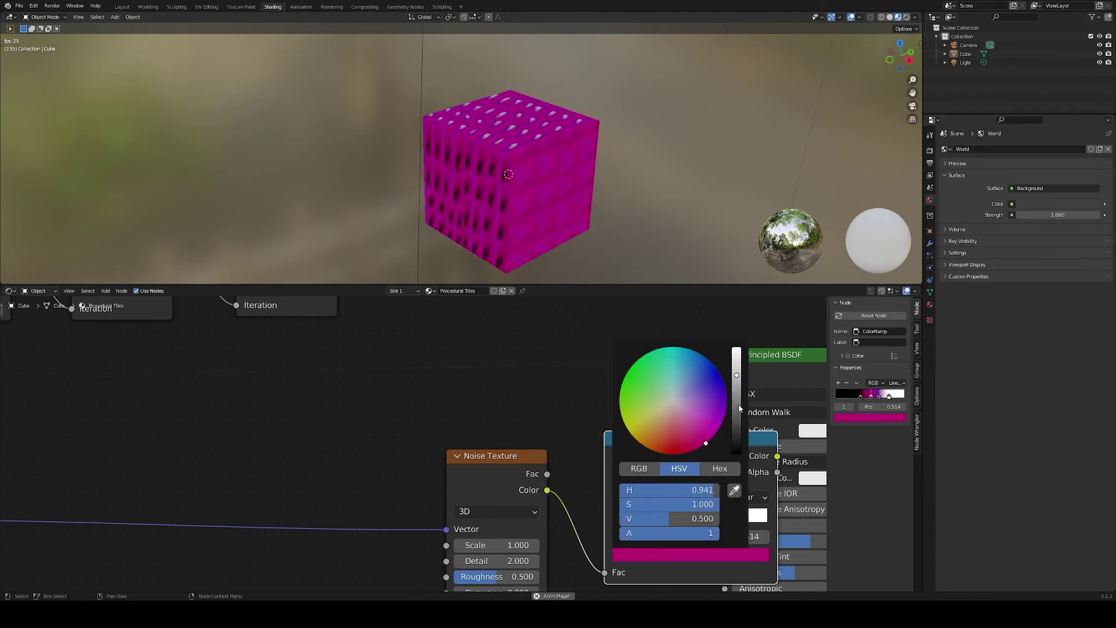
pyautogui.moveTo(738, 405); pyautogui.dragTo(737, 348)
# Step: Move the magenta and white ColorRamp stops closer to the dark one and color the darkest stop dark blue
pyautogui.scroll(1, 699, 521)
pyautogui.moveTo(692, 516)
pyautogui.mouseDown()
pyautogui.moveTo(705, 515)
pyautogui.moveTo(689, 516)
pyautogui.mouseUp()
pyautogui.moveTo(739, 515); pyautogui.dragTo(718, 515)
pyautogui.click(663, 516)
pyautogui.click(699, 560)
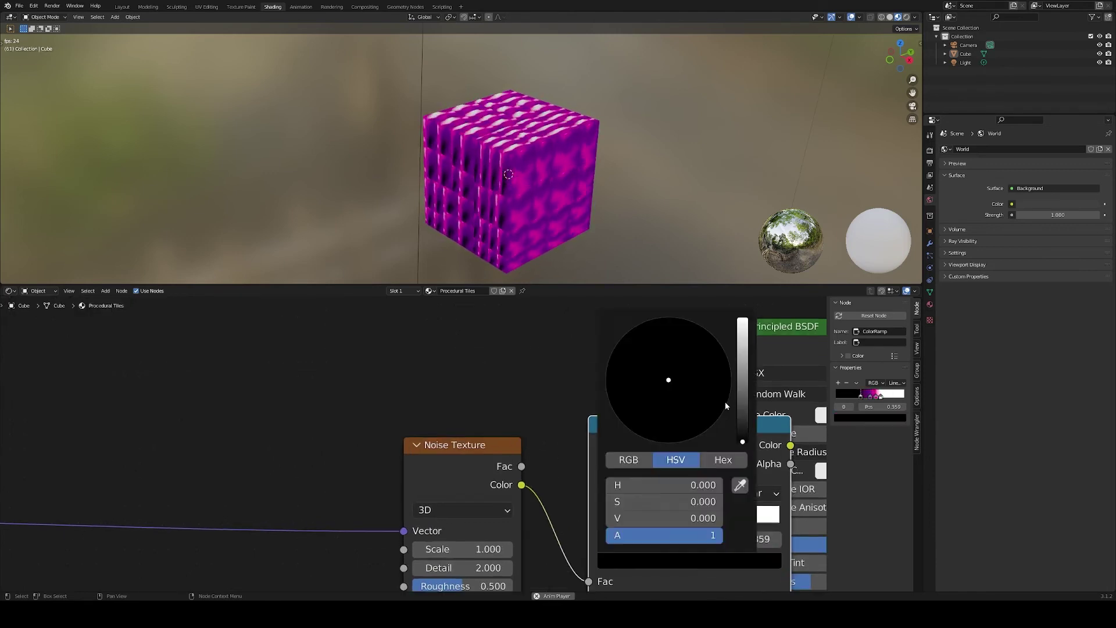
pyautogui.click(726, 403)
pyautogui.moveTo(743, 436); pyautogui.dragTo(742, 419)
# Step: Add another ColorRamp stop between the dark blue and magenta ones, recolor it, and adjust the neighboring stop positions
pyautogui.click(605, 493)
pyautogui.click(690, 561)
pyautogui.click(727, 354)
pyautogui.moveTo(677, 518)
pyautogui.mouseDown()
pyautogui.moveTo(644, 519)
pyautogui.moveTo(671, 518)
pyautogui.mouseUp()
pyautogui.moveTo(691, 519); pyautogui.dragTo(696, 519)
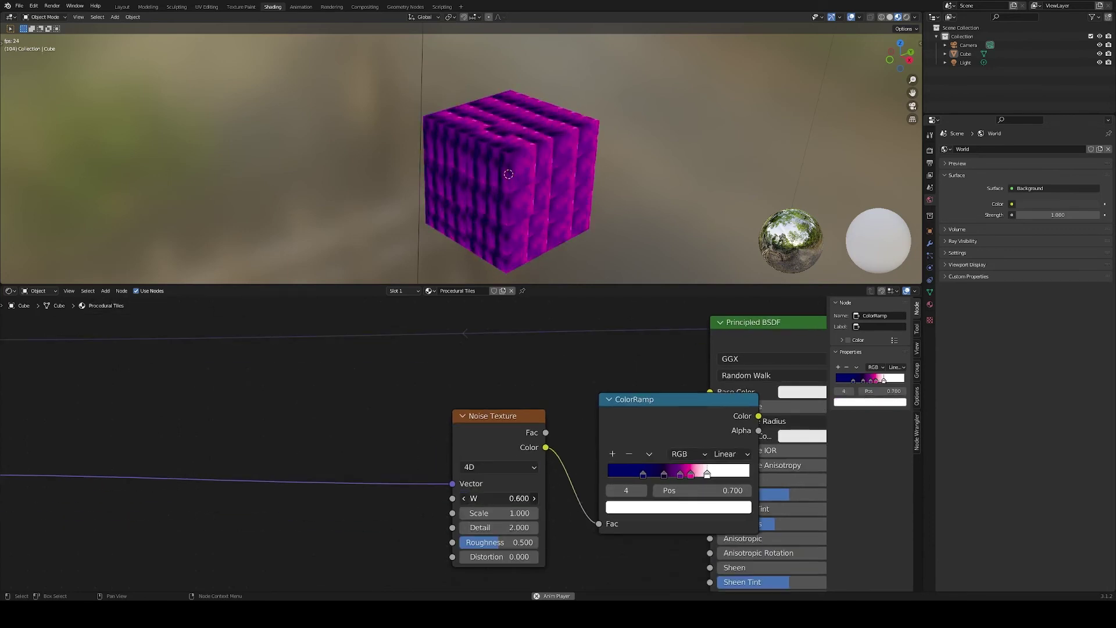
# Step: Insert a Mix node before the Noise Texture's Vector input and place a duplicate of the Noise Texture beside it
pyautogui.moveTo(216, 467); pyautogui.dragTo(457, 369, button='middle')
pyautogui.write('mix')
pyautogui.press('Return')
pyautogui.click(399, 396)
pyautogui.click(705, 379)
pyautogui.hotkey('shift', 'd')
pyautogui.click(286, 494)
pyautogui.moveTo(287, 494); pyautogui.dragTo(333, 431, button='middle')
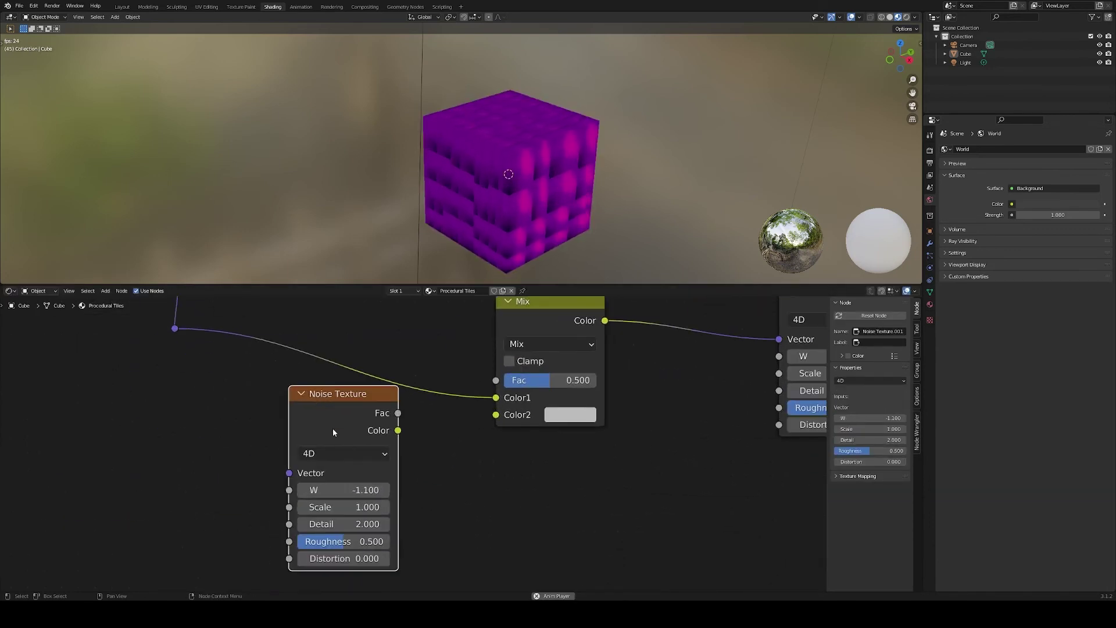
# Step: Switch the duplicated Noise Texture to 3D and connect its Color to the Mix node's Color2
pyautogui.doubleClick(349, 490)
pyautogui.click(344, 453)
pyautogui.click(344, 505)
pyautogui.doubleClick(365, 490)
pyautogui.moveTo(398, 431); pyautogui.dragTo(496, 414)
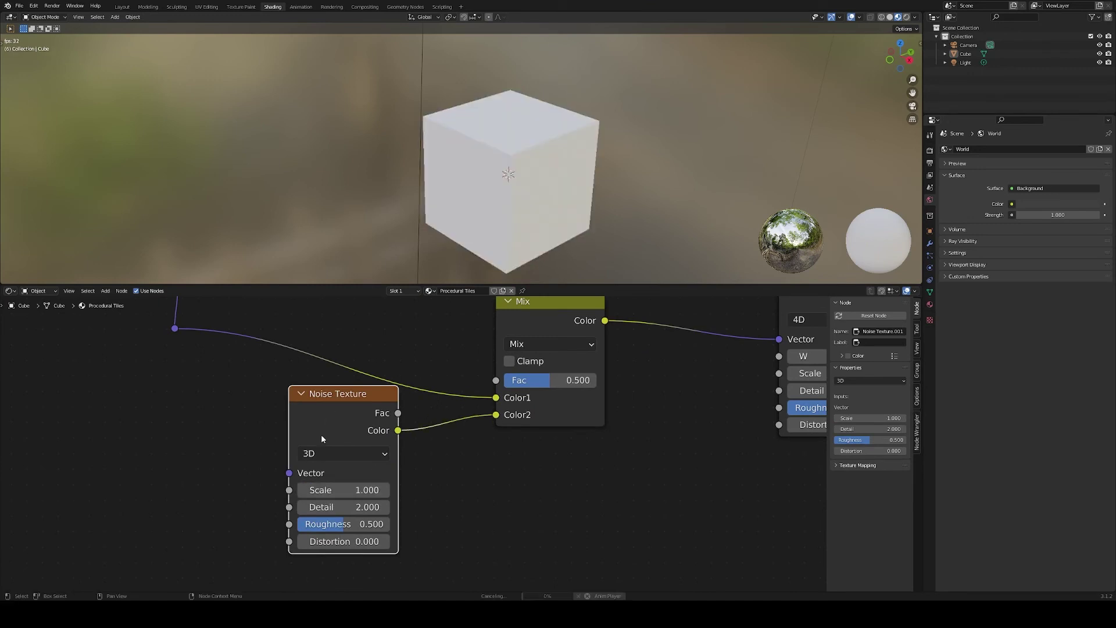
# Step: Set the 3D Noise Texture's Distortion to 4.6 and its Scale to 1.28
pyautogui.click(343, 541)
pyautogui.write('4.6')
pyautogui.press('Return')
pyautogui.moveTo(342, 490); pyautogui.dragTo(351, 490)
# Step: Adjust the 4D Noise Texture's W to 0.41 and its Scale to 1.34
pyautogui.scroll(-3, 539, 471)
pyautogui.moveTo(539, 470); pyautogui.dragTo(309, 560, button='middle')
pyautogui.moveTo(538, 472)
pyautogui.keyDown('shift'); pyautogui.mouseDown()
pyautogui.moveTo(561, 471)
pyautogui.moveTo(546, 472)
pyautogui.mouseUp(); pyautogui.keyUp('shift')
pyautogui.moveTo(540, 485); pyautogui.dragTo(559, 486)
pyautogui.scroll(4, 519, 201)
pyautogui.moveTo(518, 195); pyautogui.dragTo(521, 200, button='middle')
# Step: Duplicate the Mix node, place the copy between the Mix and the 4D Noise Texture, and set it to Add
pyautogui.moveTo(401, 433); pyautogui.dragTo(404, 424, button='middle')
pyautogui.moveTo(317, 420); pyautogui.dragTo(303, 393)
pyautogui.hotkey('shift', 'd')
pyautogui.click(438, 390)
pyautogui.click(442, 424)
pyautogui.click(433, 304)
pyautogui.moveTo(389, 342); pyautogui.dragTo(386, 389, button='middle')
# Step: Duplicate the 3D Noise Texture and connect the copy's Color to the Add node's Color2
pyautogui.scroll(-2, 404, 346)
pyautogui.click(214, 487)
pyautogui.hotkey('shift', 'd')
pyautogui.click(319, 507)
pyautogui.moveTo(344, 517); pyautogui.dragTo(383, 467)
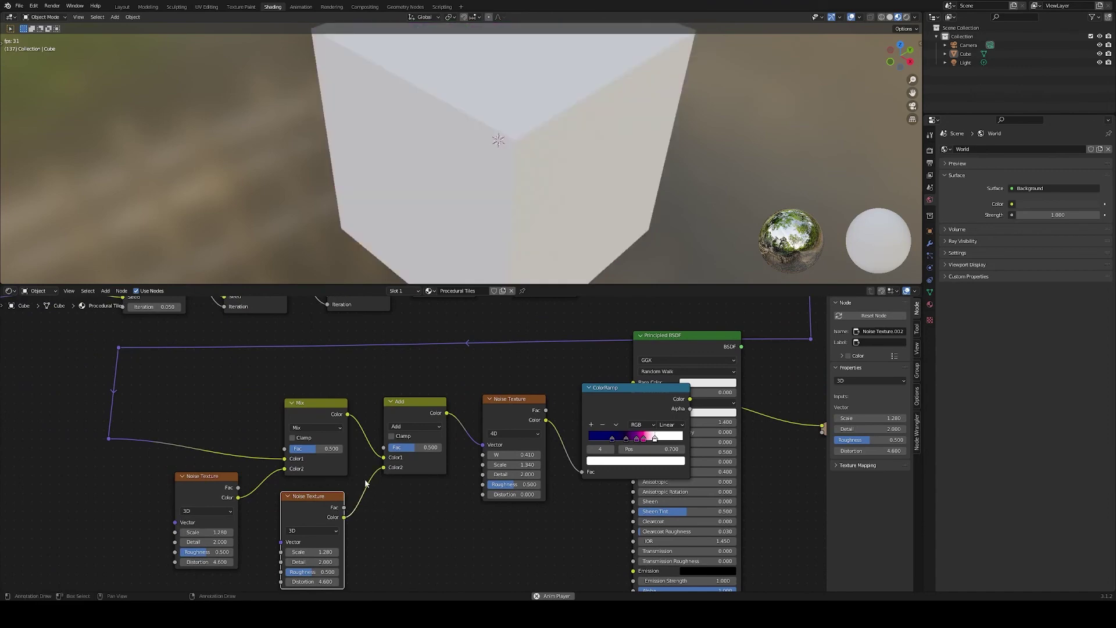
# Step: Set the new Noise Texture's Distortion to 0, Roughness to 4, and Scale to 200
pyautogui.moveTo(318, 552); pyautogui.dragTo(500, 551)
pyautogui.click(321, 581)
pyautogui.write('0')
pyautogui.press('Return')
pyautogui.click(316, 573)
pyautogui.write('4')
pyautogui.press('Return')
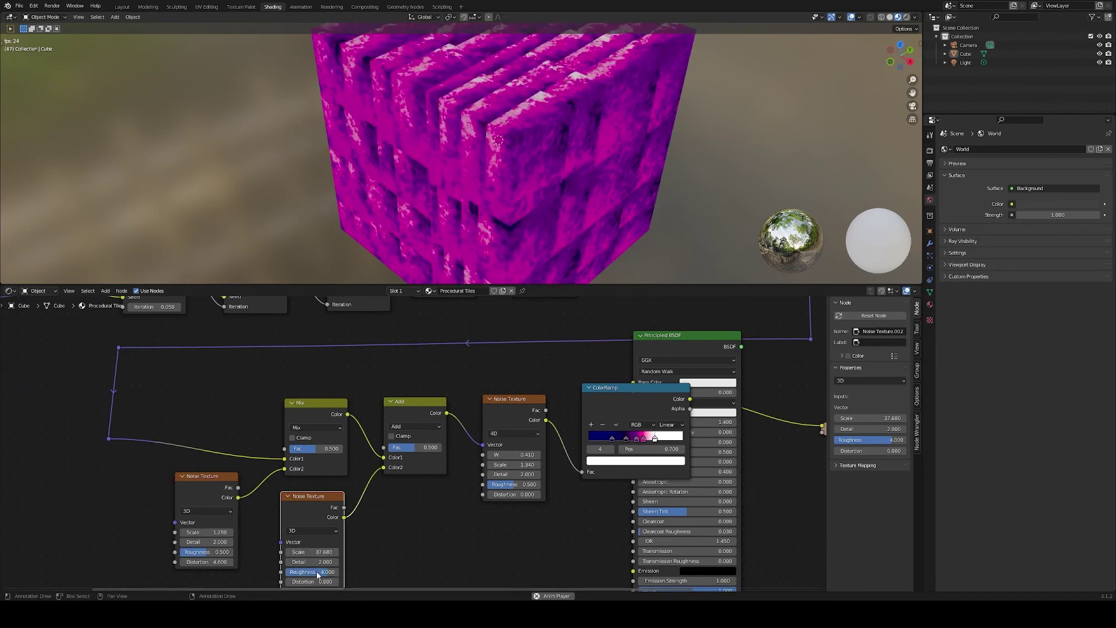
pyautogui.click(316, 552)
pyautogui.write('200')
pyautogui.press('Return')
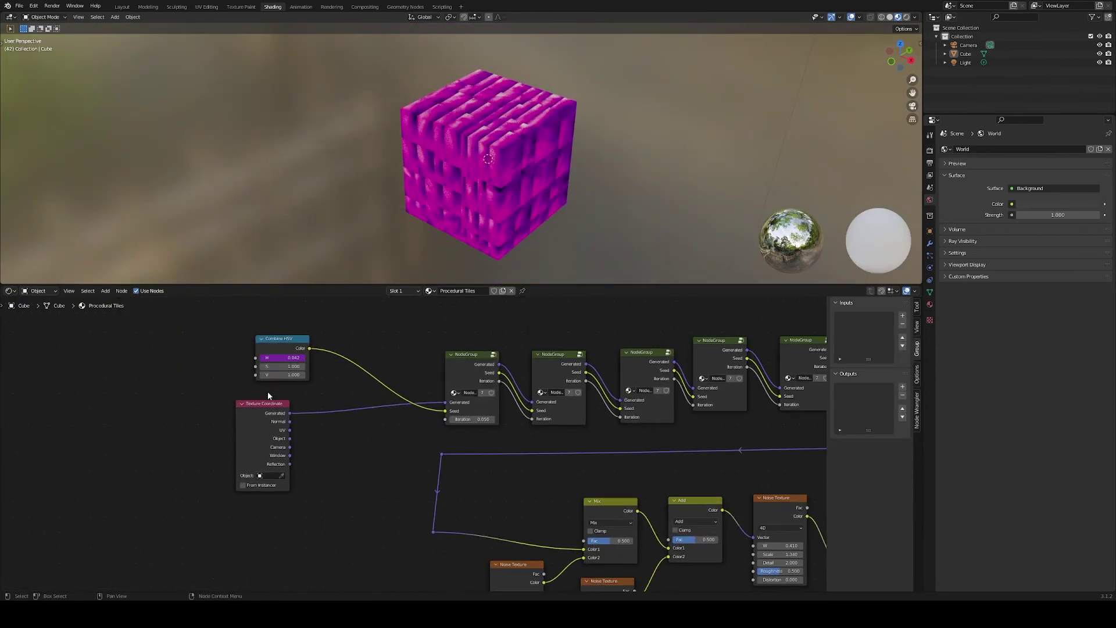
# Step: Move Texture Coordinate back and insert a Vector Math node set to Fraction before the first NodeGroup
pyautogui.moveTo(267, 392); pyautogui.dragTo(193, 378)
pyautogui.hotkey('shift', 'a')
pyautogui.click(192, 377)
pyautogui.write('vect')
pyautogui.click(221, 392)
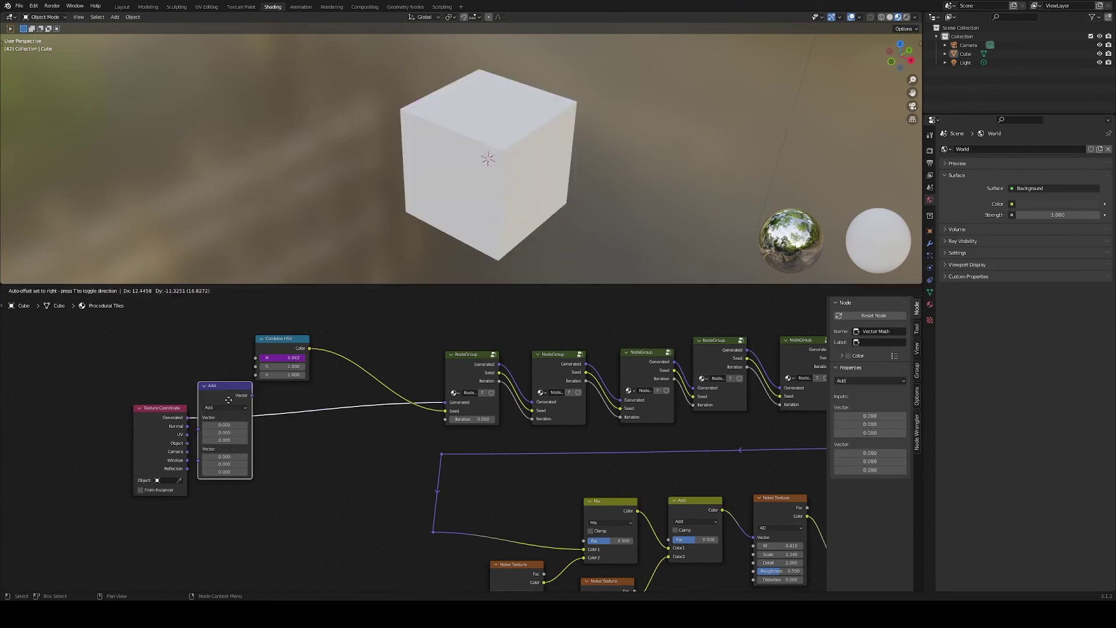
pyautogui.click(321, 425)
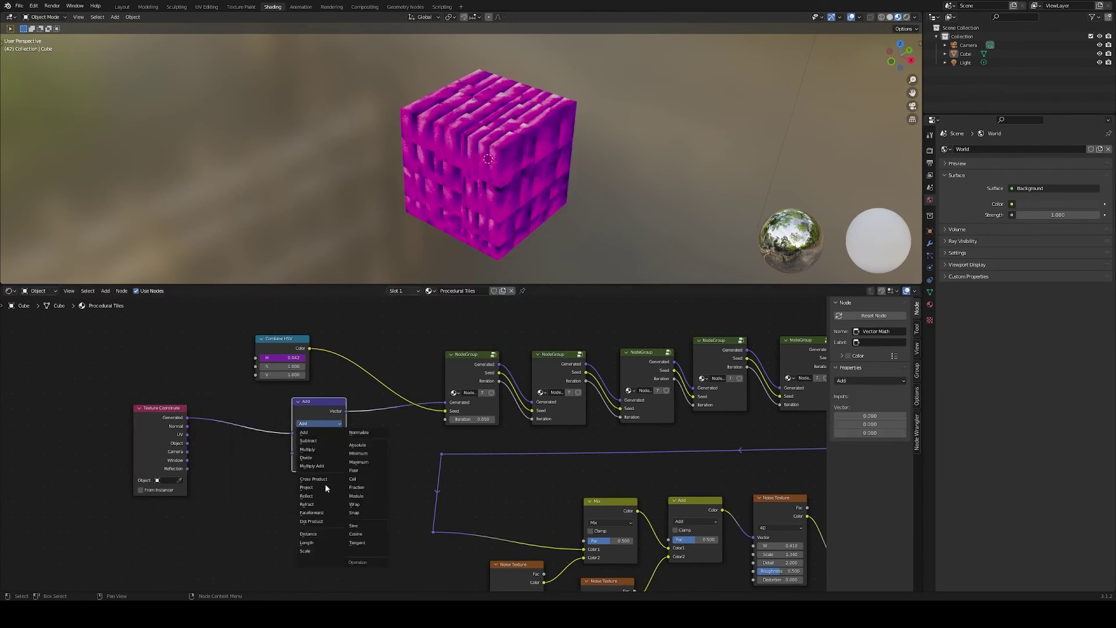
pyautogui.click(366, 487)
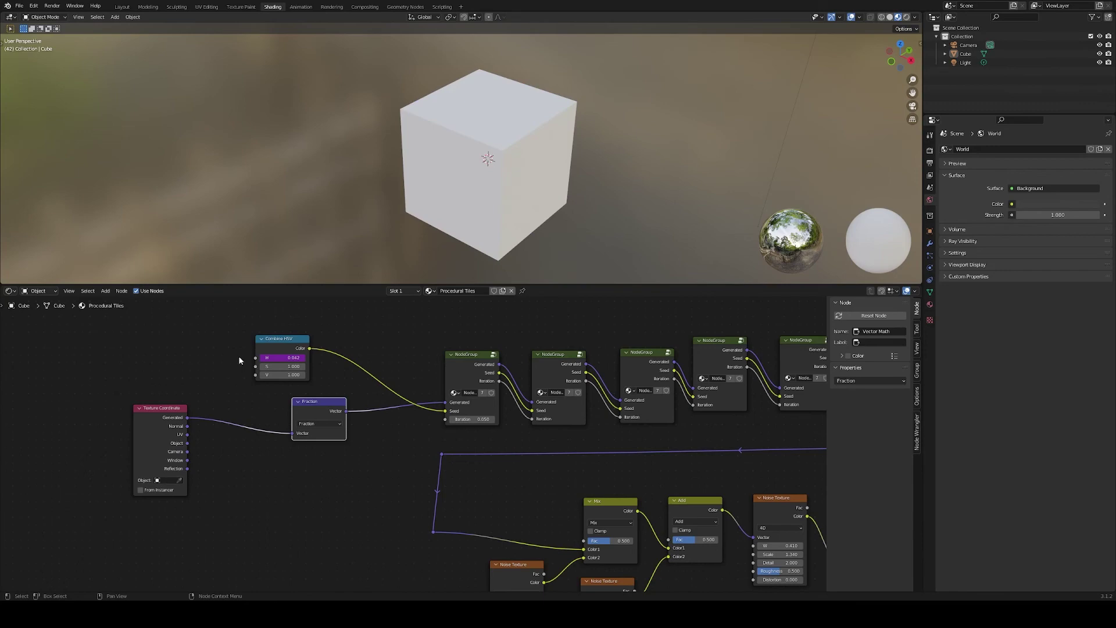
# Step: Insert a Vector Math node set to Scale between Texture Coordinate and Fraction, and adjust it
pyautogui.hotkey('shift', 'a')
pyautogui.write('vec')
pyautogui.click(261, 369)
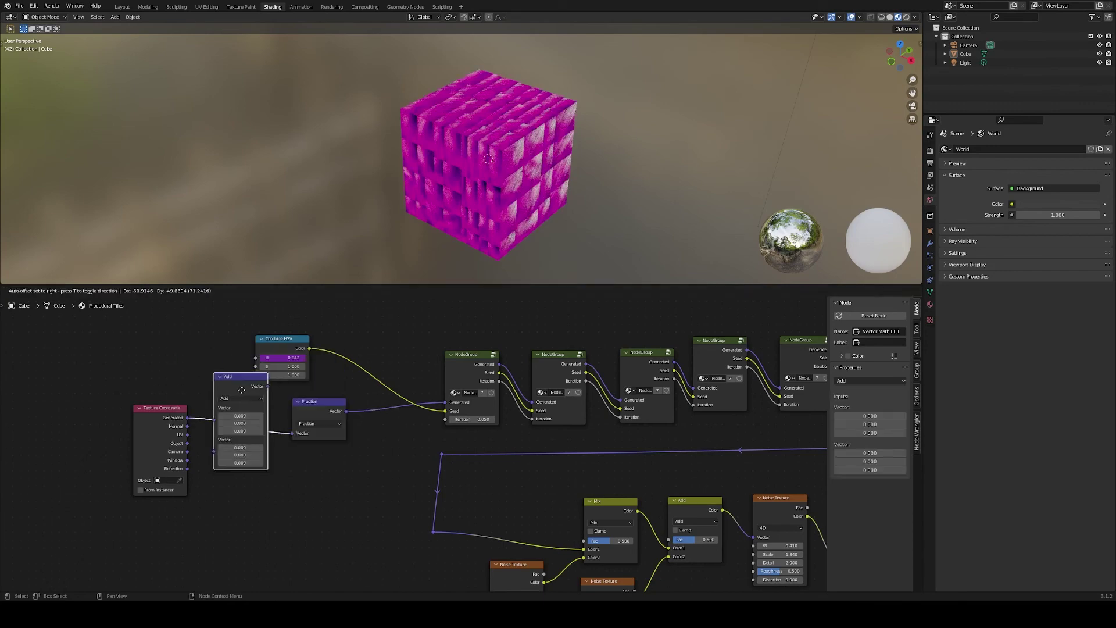
pyautogui.click(241, 390)
pyautogui.click(241, 399)
pyautogui.click(236, 526)
pyautogui.scroll(2, 313, 488)
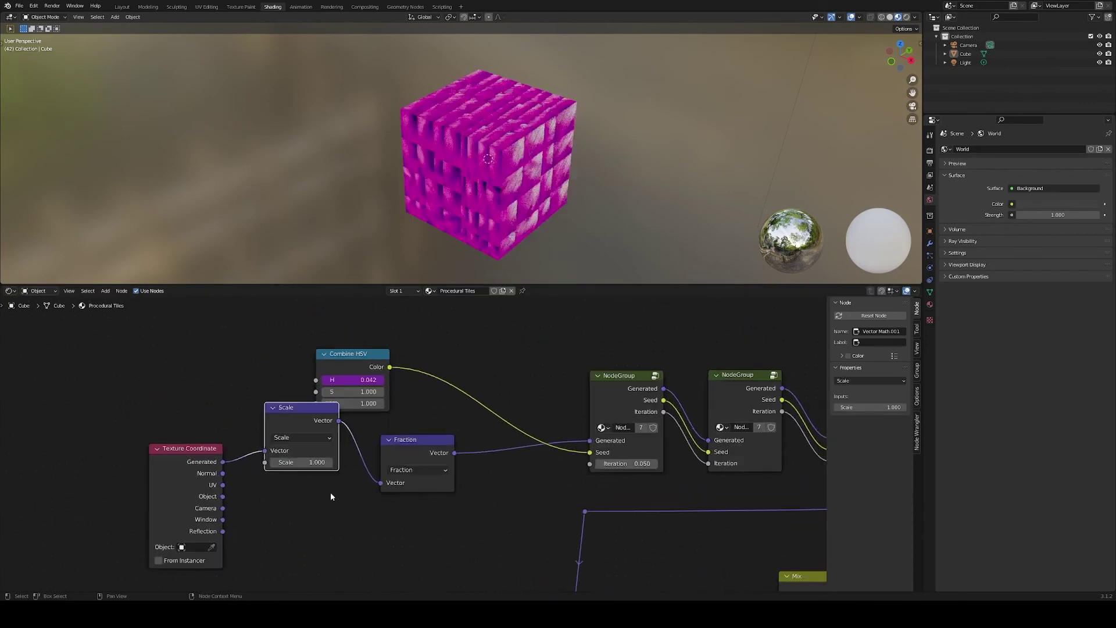
pyautogui.scroll(1, 330, 493)
pyautogui.moveTo(299, 438); pyautogui.dragTo(371, 478)
# Step: Play the animation and examine the repeating tile pattern on the cube up close
pyautogui.scroll(4, 308, 475)
pyautogui.press('space')
pyautogui.moveTo(401, 234); pyautogui.dragTo(441, 244, button='middle')
pyautogui.scroll(3, 447, 233)
pyautogui.scroll(4, 483, 174)
pyautogui.moveTo(511, 140); pyautogui.dragTo(459, 187, button='middle')
pyautogui.scroll(-4, 480, 208)
pyautogui.scroll(-3, 465, 360)
# Step: Try a factor of 1.17 on the Scale node and fine-tune it to 1.21
pyautogui.click(391, 426)
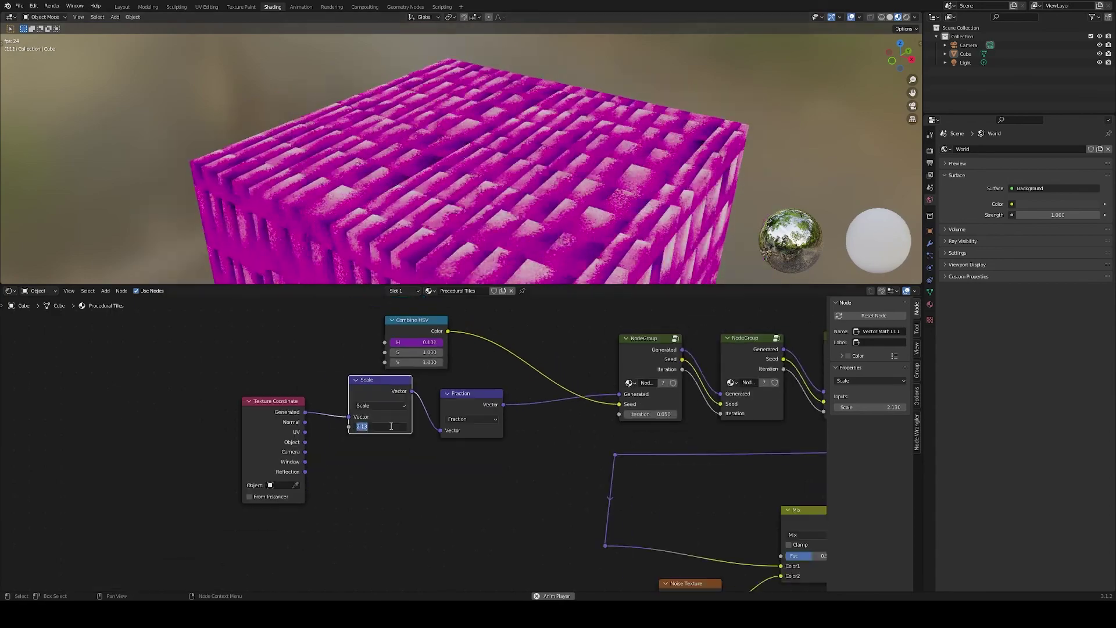
pyautogui.write('1.17')
pyautogui.press('Return')
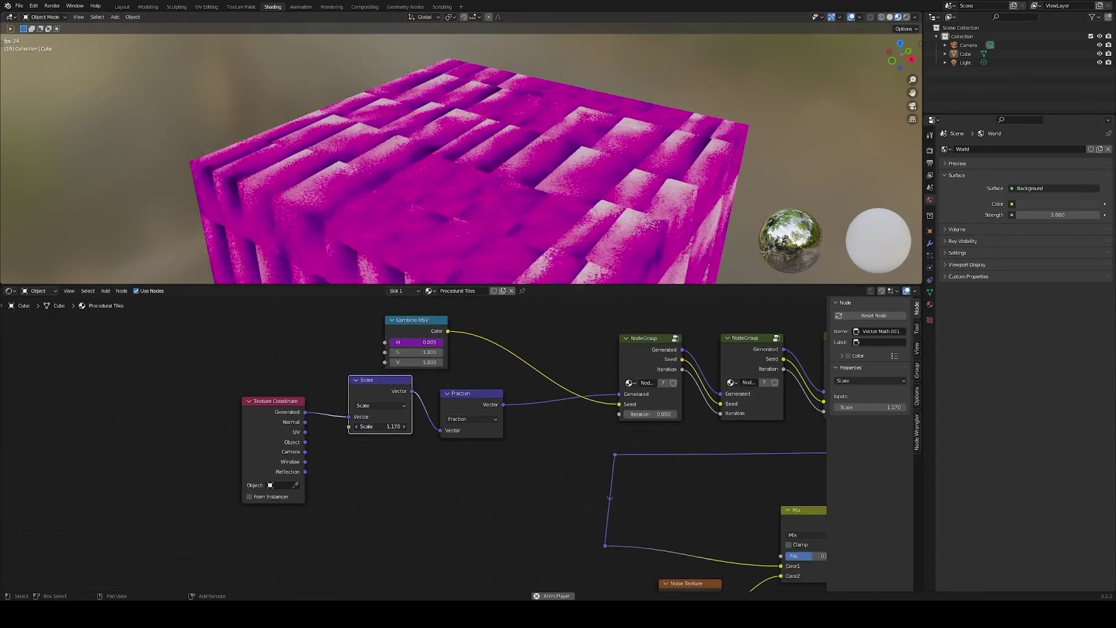
pyautogui.moveTo(391, 426); pyautogui.dragTo(393, 426)
pyautogui.scroll(-5, 355, 169)
pyautogui.keyDown('shift'); pyautogui.moveTo(373, 203); pyautogui.dragTo(429, 163, button='middle'); pyautogui.keyUp('shift')
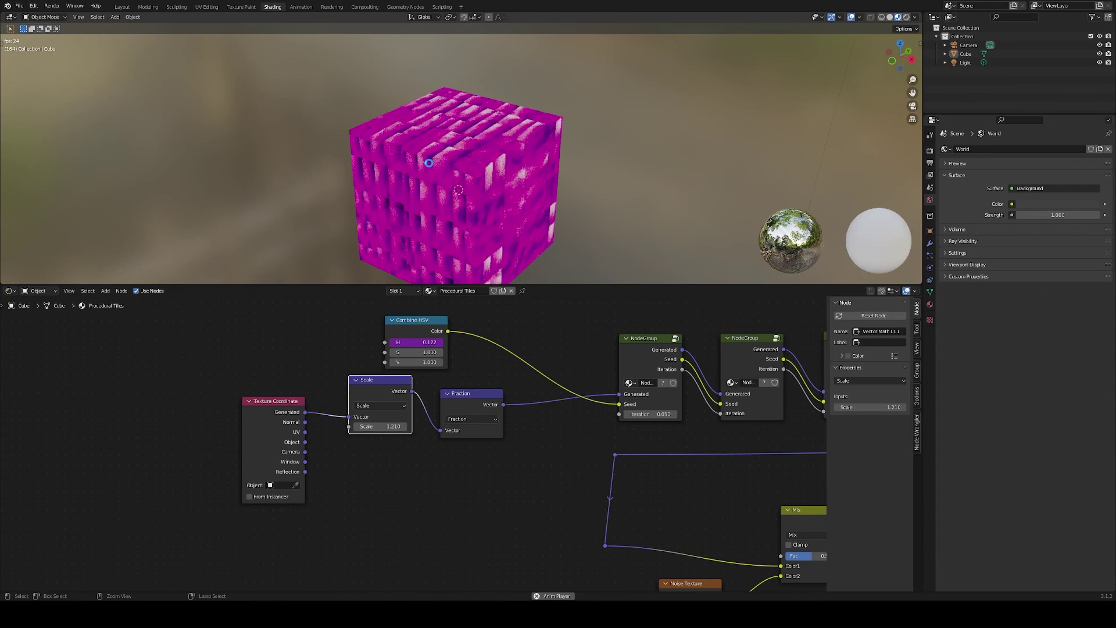
# Step: Save the file and open the second NodeGroup in the Random Cut chain for editing
pyautogui.hotkey('ctrl', 's')
pyautogui.scroll(-4, 511, 361)
pyautogui.moveTo(747, 462); pyautogui.dragTo(431, 420, button='middle')
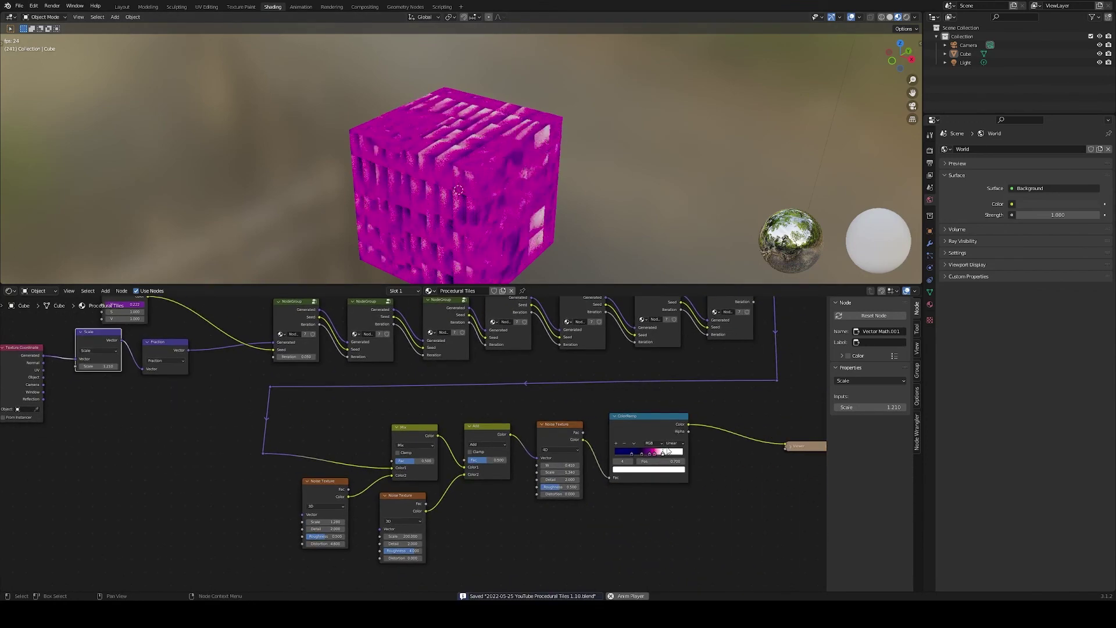
pyautogui.scroll(-2, 616, 410)
pyautogui.moveTo(524, 396); pyautogui.dragTo(524, 416, button='middle')
pyautogui.click(449, 372)
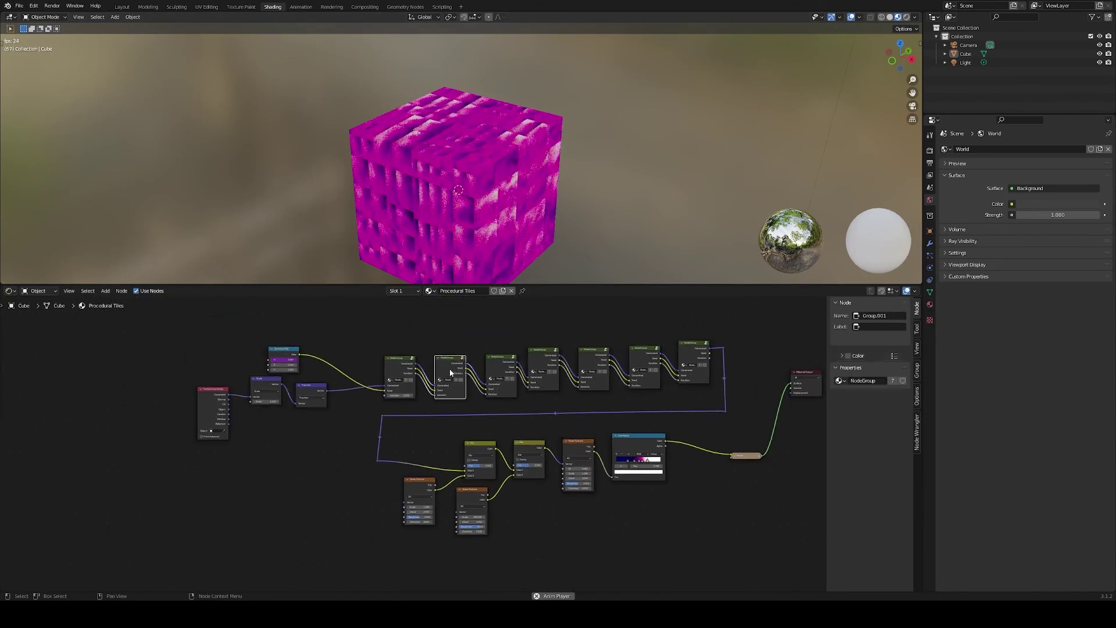
pyautogui.press('Tab')
# Step: Delete the leftover node inside the node group and save the file
pyautogui.scroll(-4, 573, 473)
pyautogui.moveTo(573, 473); pyautogui.dragTo(583, 424, button='middle')
pyautogui.scroll(3, 614, 436)
pyautogui.click(610, 406)
pyautogui.press('x')
pyautogui.scroll(-2, 573, 456)
pyautogui.hotkey('ctrl', 's')
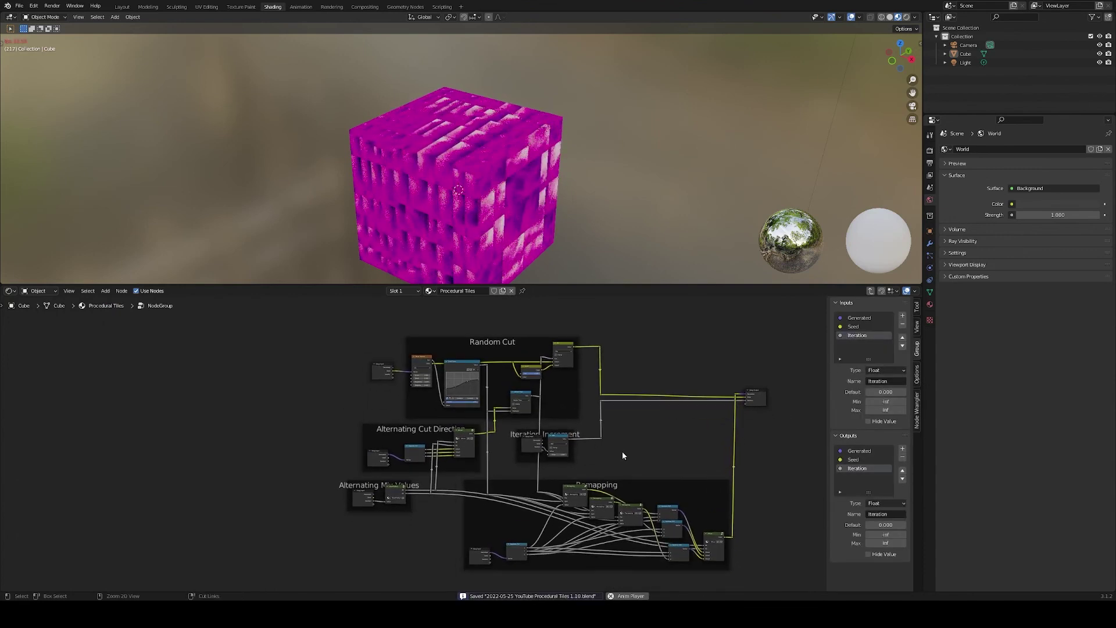